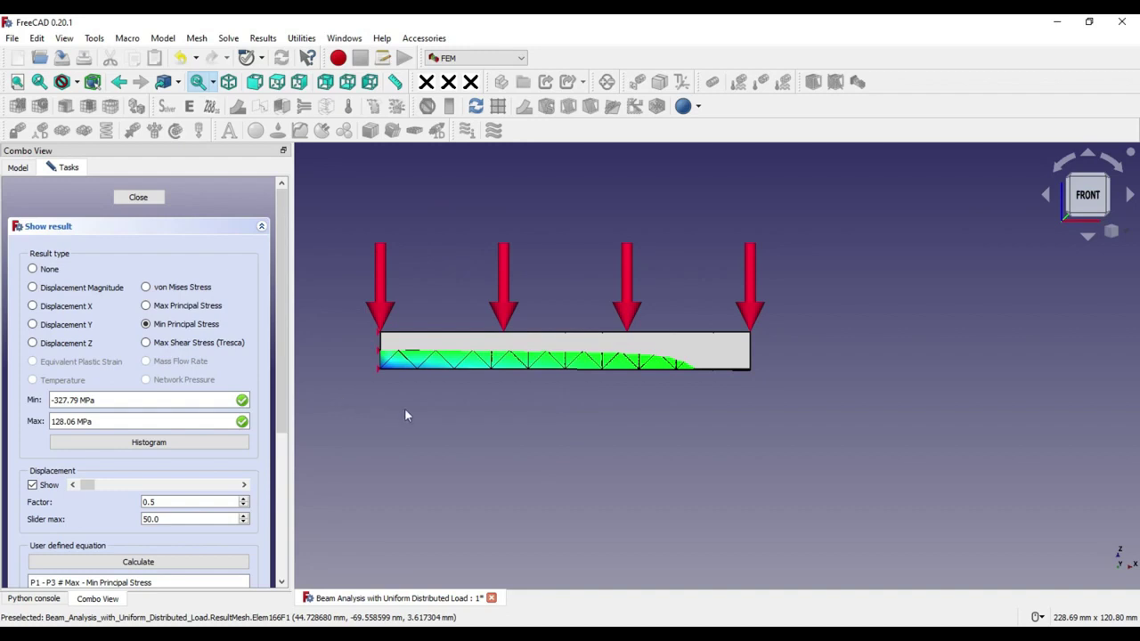
Examine the beam's Min Principal Stress result from the front and in isometric view, with the displacement factor set to 4.5
{"action": "mouse_move", "coordinate": [454, 410]}
{"action": "middle_mouse_down"}
{"action": "mouse_move", "coordinate": [621, 415]}
{"action": "mouse_move", "coordinate": [558, 433]}
{"action": "mouse_move", "coordinate": [456, 412]}
{"action": "middle_mouse_up"}
{"action": "scroll", "coordinate": [358, 335], "scroll_direction": "up", "scroll_amount": 5}
{"action": "scroll", "coordinate": [358, 335], "scroll_direction": "down", "scroll_amount": 3}
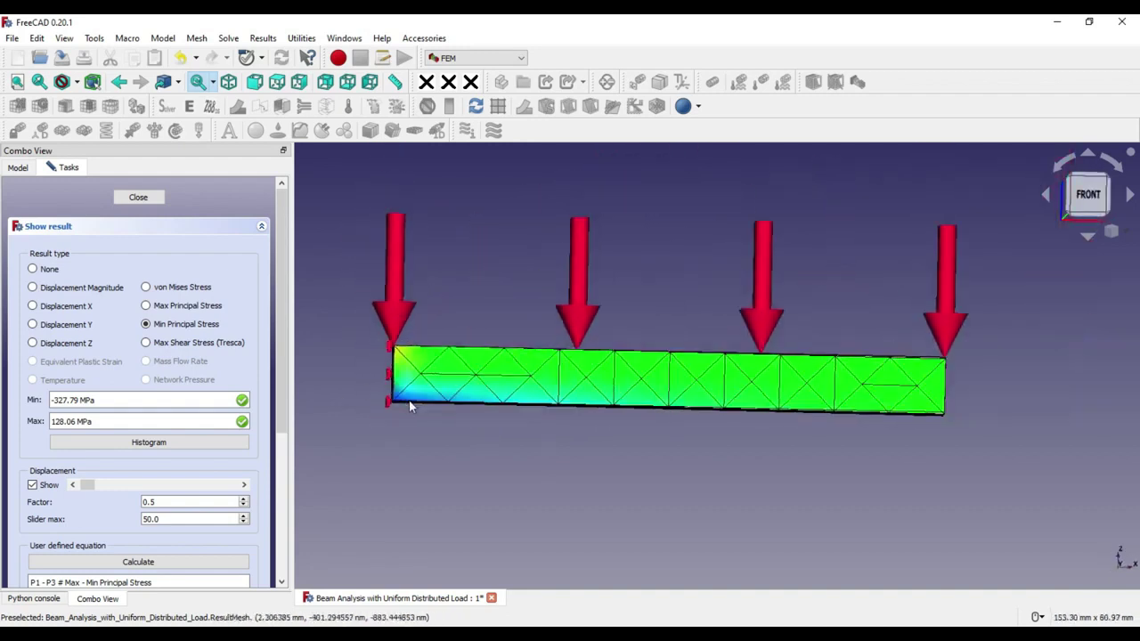
{"action": "middle_click_drag", "start_coordinate": [574, 432], "coordinate": [494, 435]}
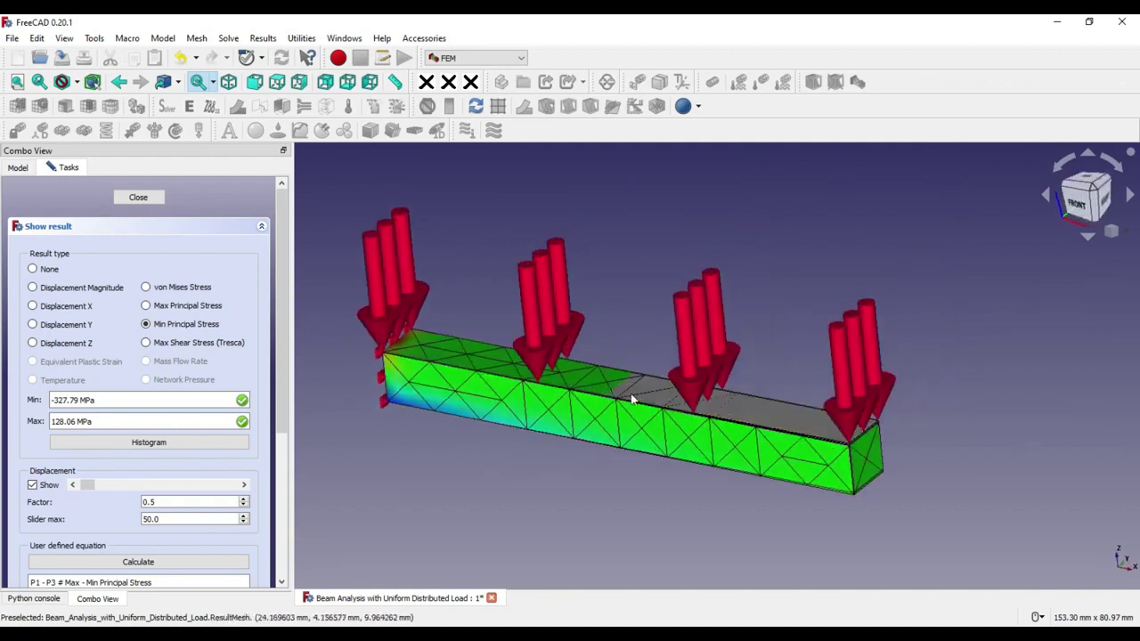
{"action": "left_click", "coordinate": [1081, 218]}
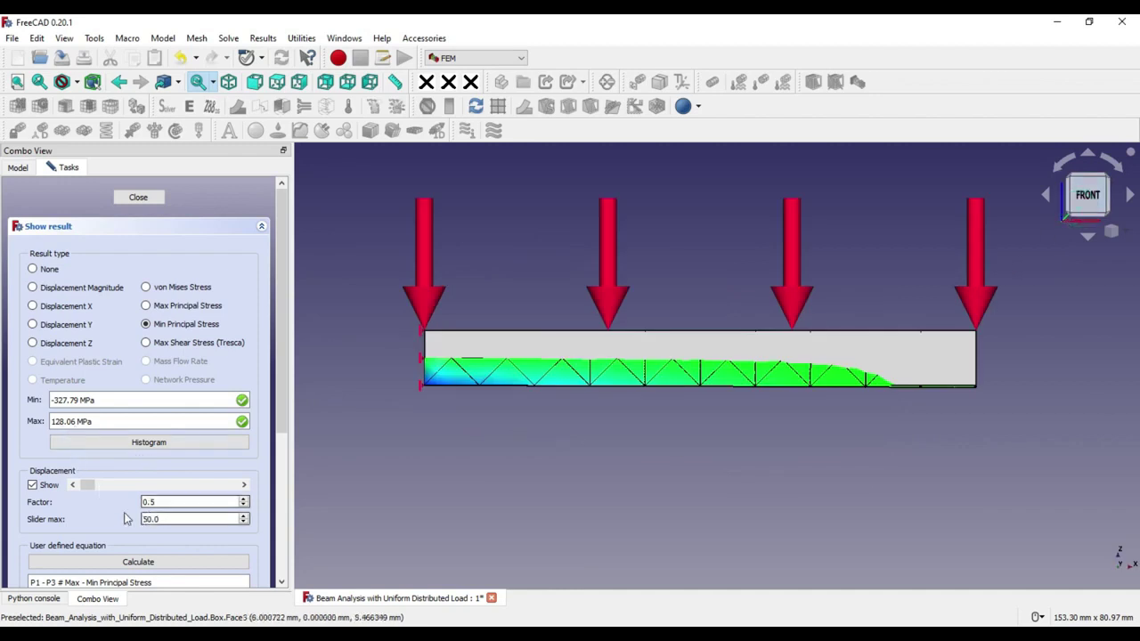
{"action": "mouse_move", "coordinate": [89, 486]}
{"action": "left_mouse_down"}
{"action": "mouse_move", "coordinate": [167, 490]}
{"action": "mouse_move", "coordinate": [105, 493]}
{"action": "left_mouse_up"}
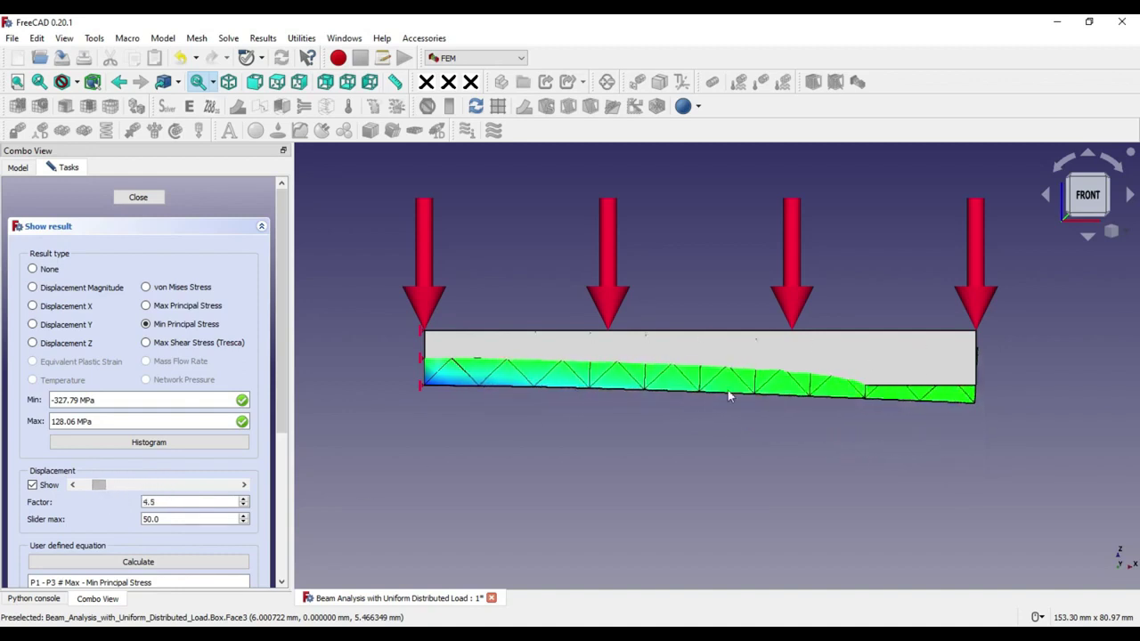
{"action": "left_click", "coordinate": [1117, 233]}
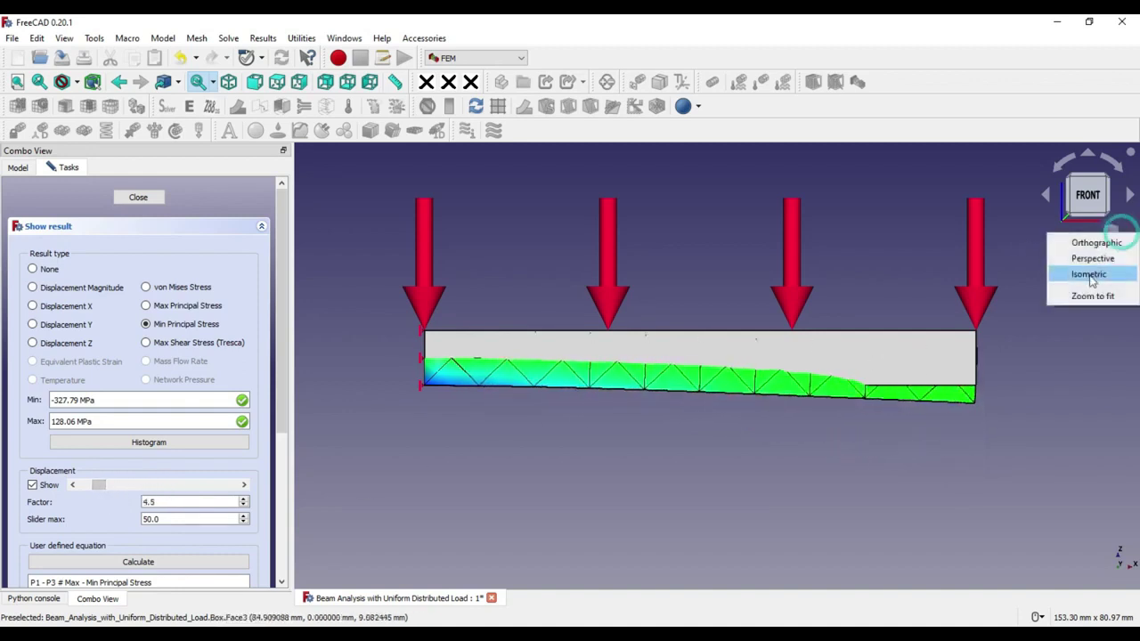
{"action": "left_click", "coordinate": [1089, 273]}
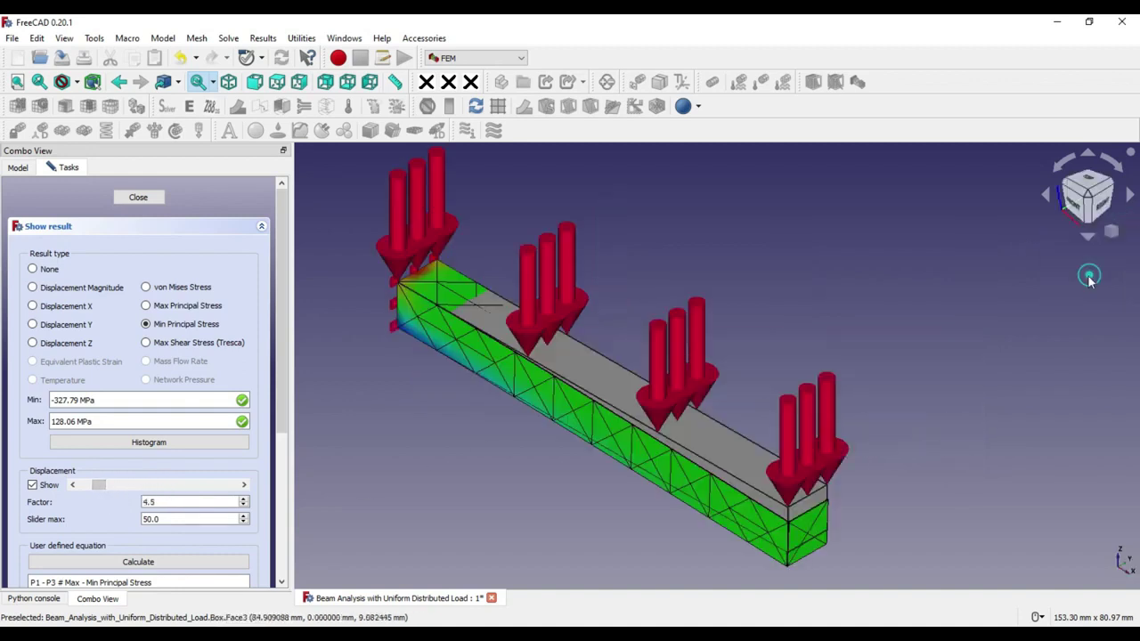
Display the Max Principal Stress result and inspect the deformed beam from the front and at an angle
{"action": "left_click", "coordinate": [145, 306]}
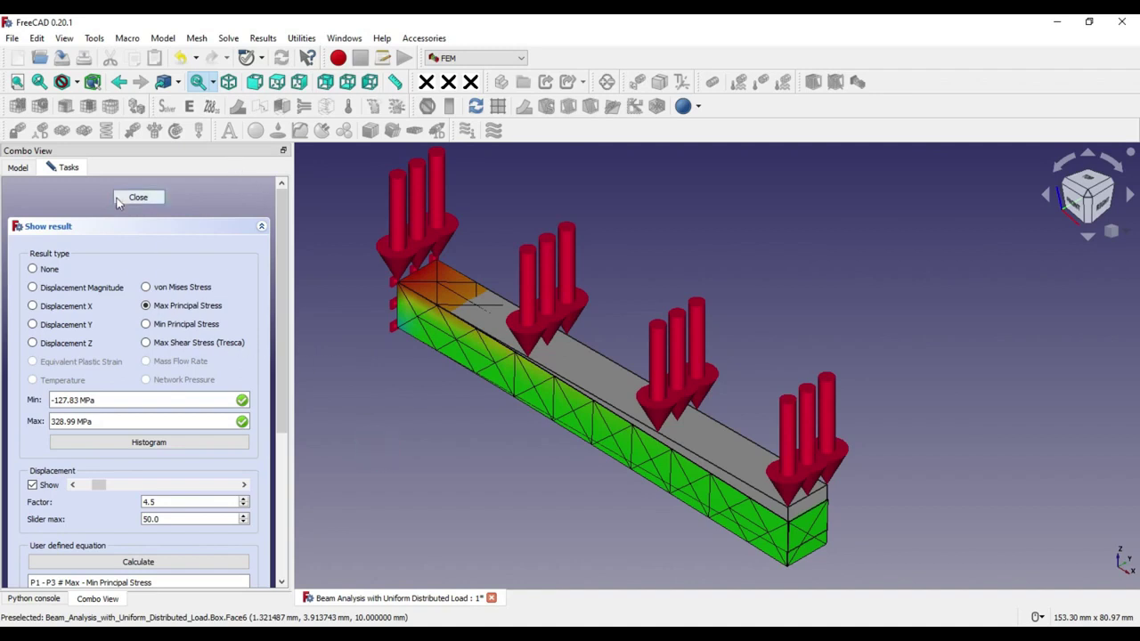
{"action": "left_click", "coordinate": [21, 169]}
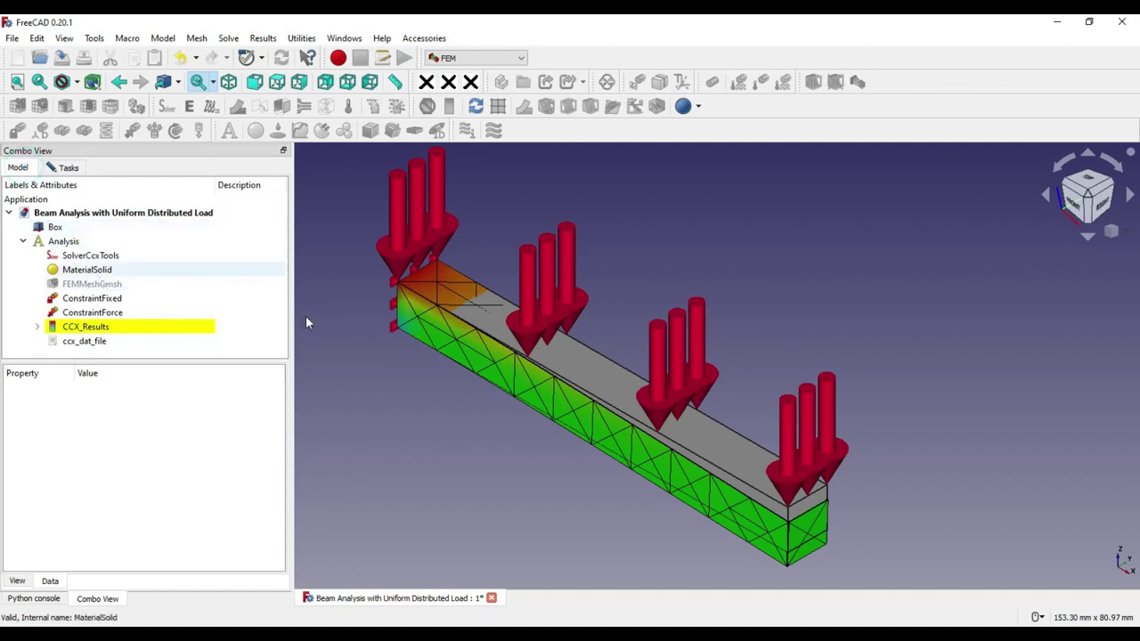
{"action": "left_click", "coordinate": [1081, 214]}
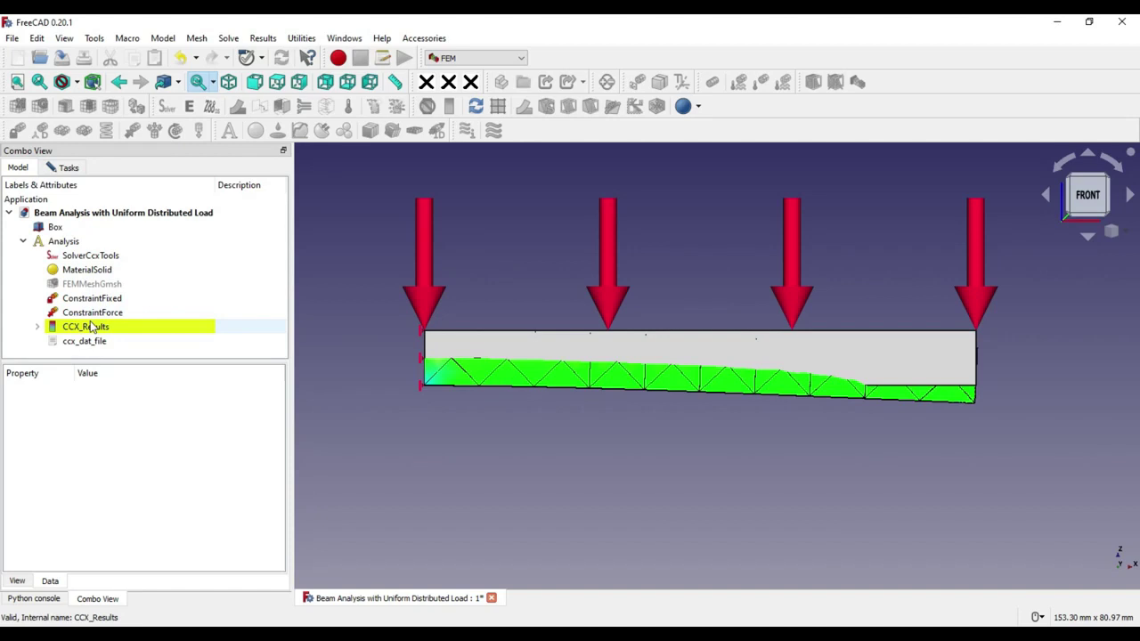
{"action": "middle_click_drag", "start_coordinate": [644, 443], "coordinate": [540, 446]}
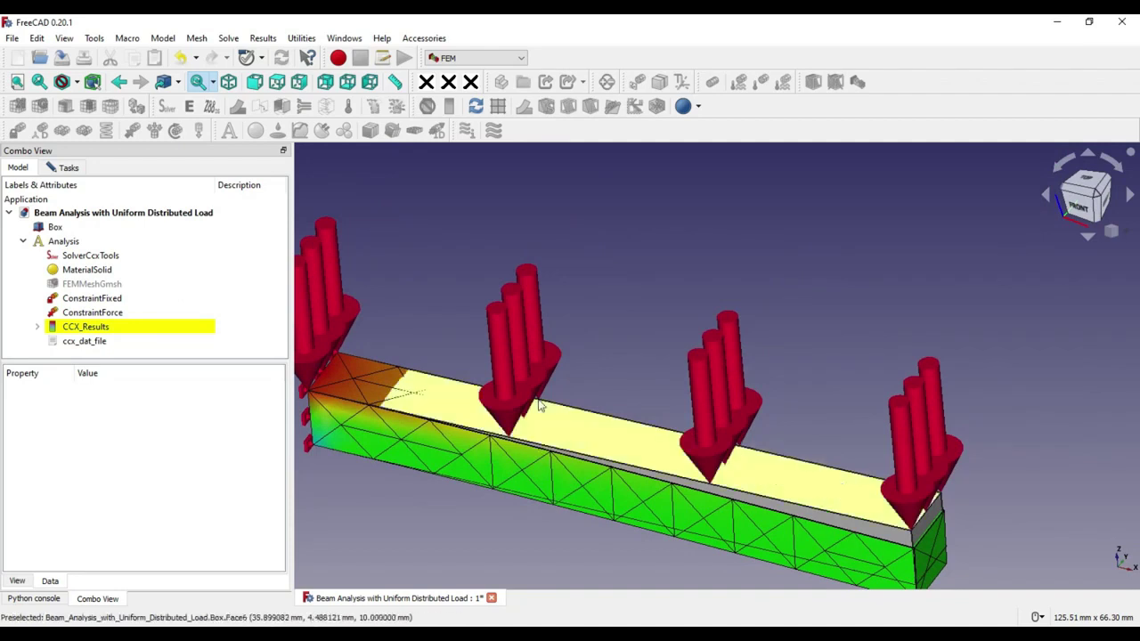
{"action": "scroll", "coordinate": [540, 365], "scroll_direction": "down", "scroll_amount": 3}
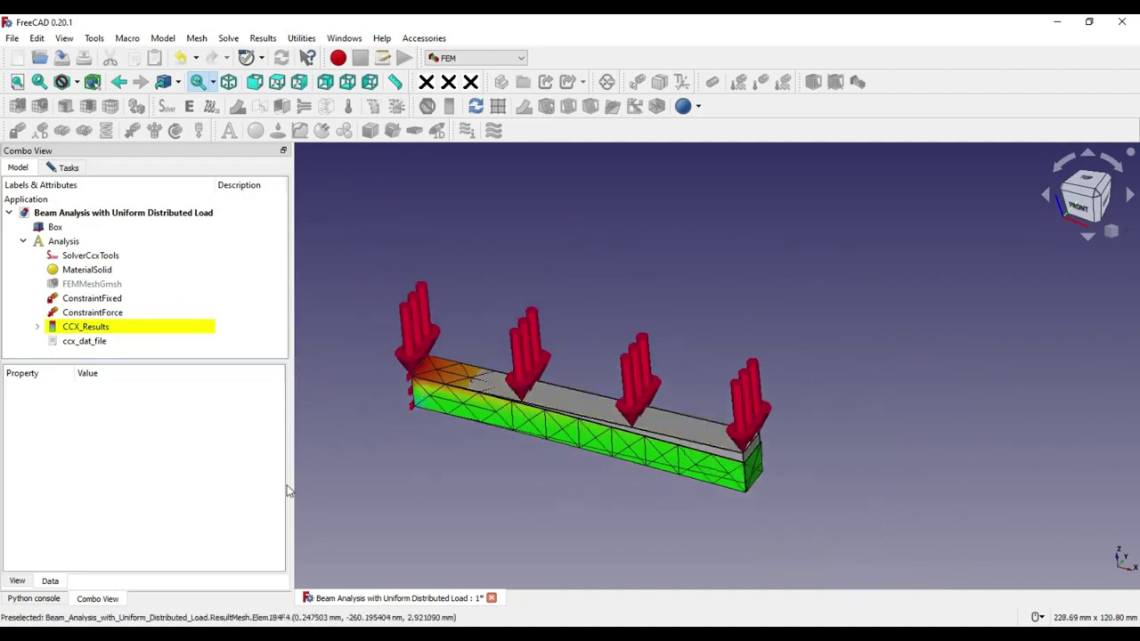
Close the Beam Analysis with Uniform Distributed Load document without saving its changes and create a new empty document
{"action": "left_click", "coordinate": [491, 598]}
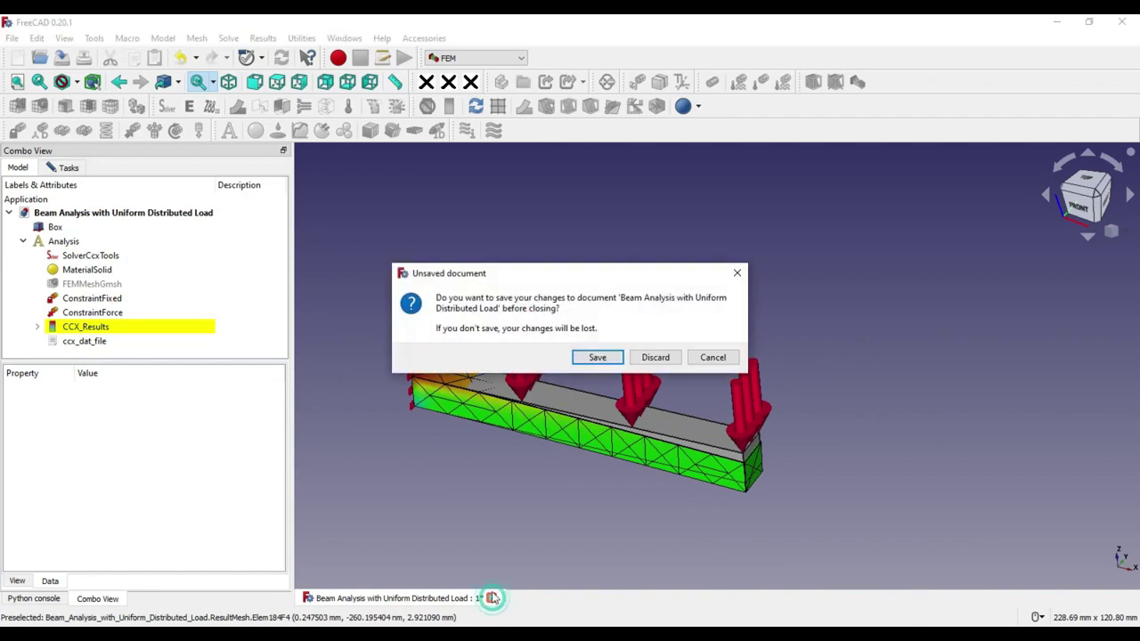
{"action": "left_click", "coordinate": [659, 360]}
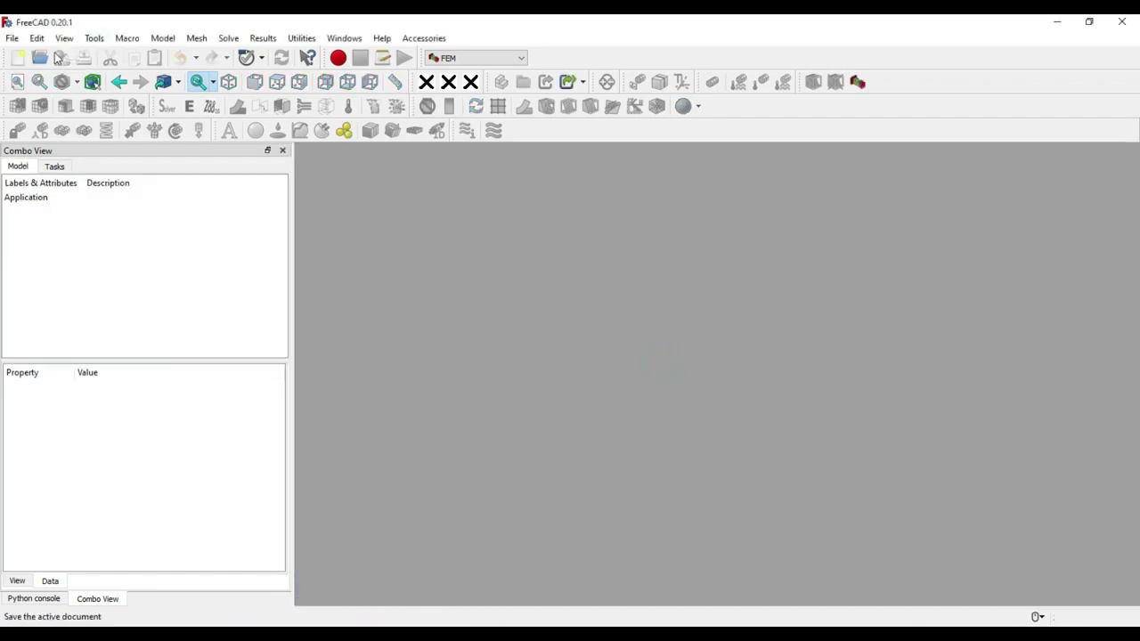
{"action": "left_click", "coordinate": [18, 58]}
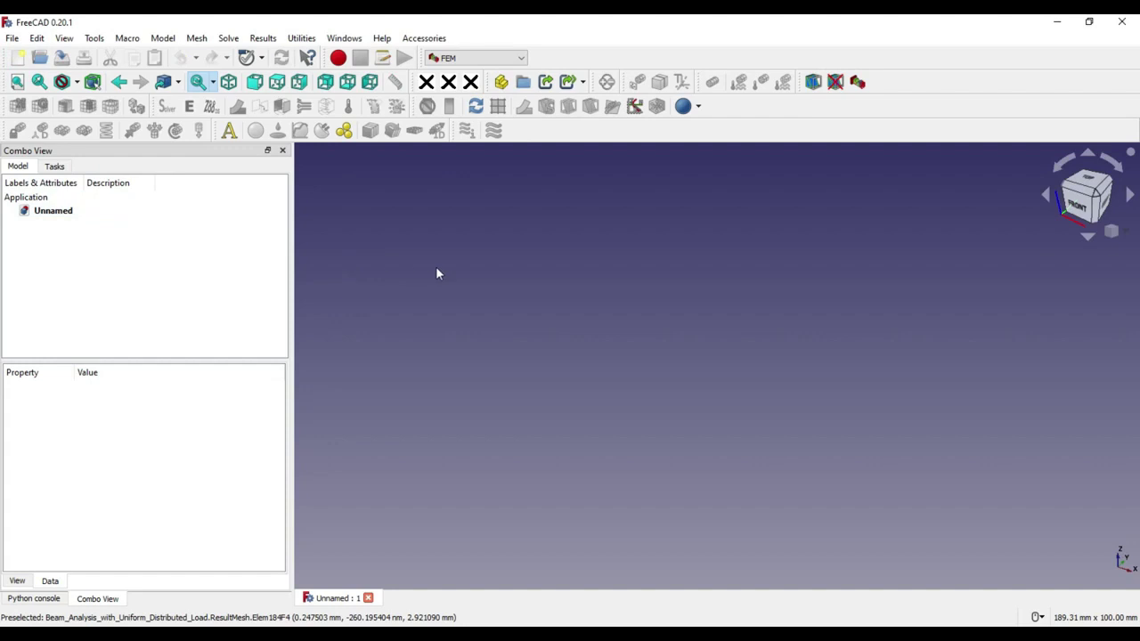
Switch to the Part workbench and create a cube solid in the new document
{"action": "left_click", "coordinate": [482, 58]}
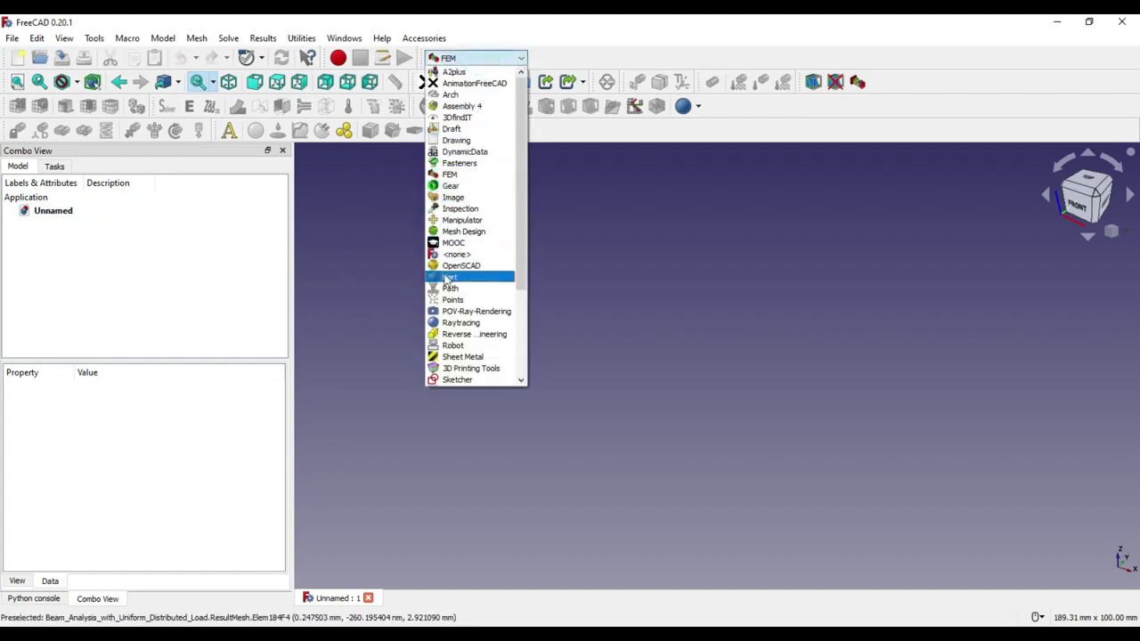
{"action": "left_click", "coordinate": [446, 281]}
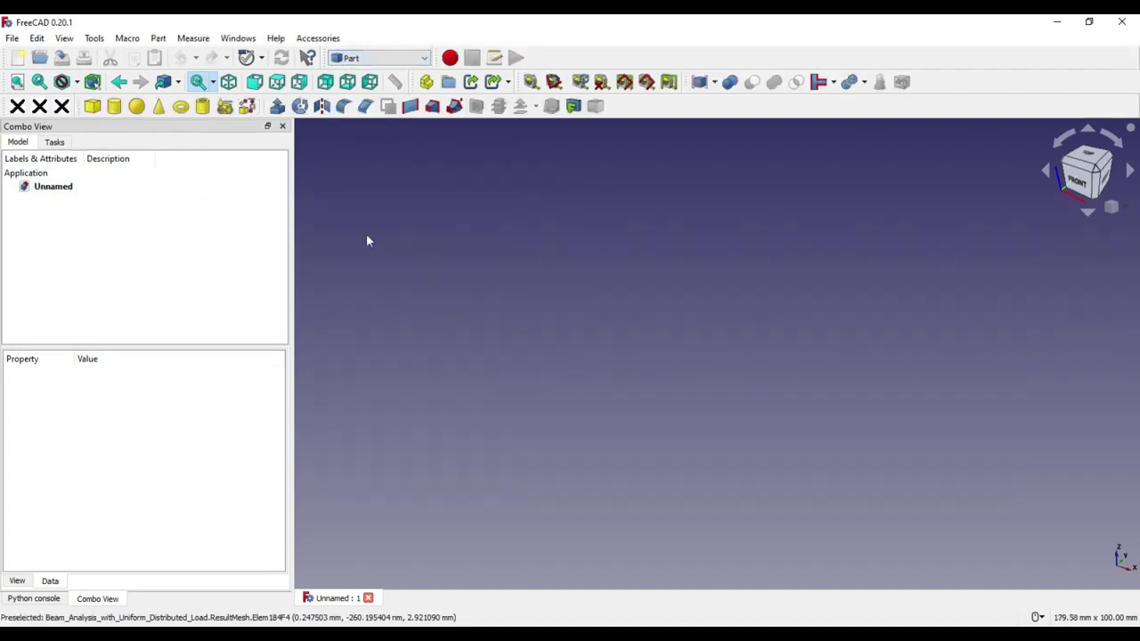
{"action": "left_click", "coordinate": [93, 107]}
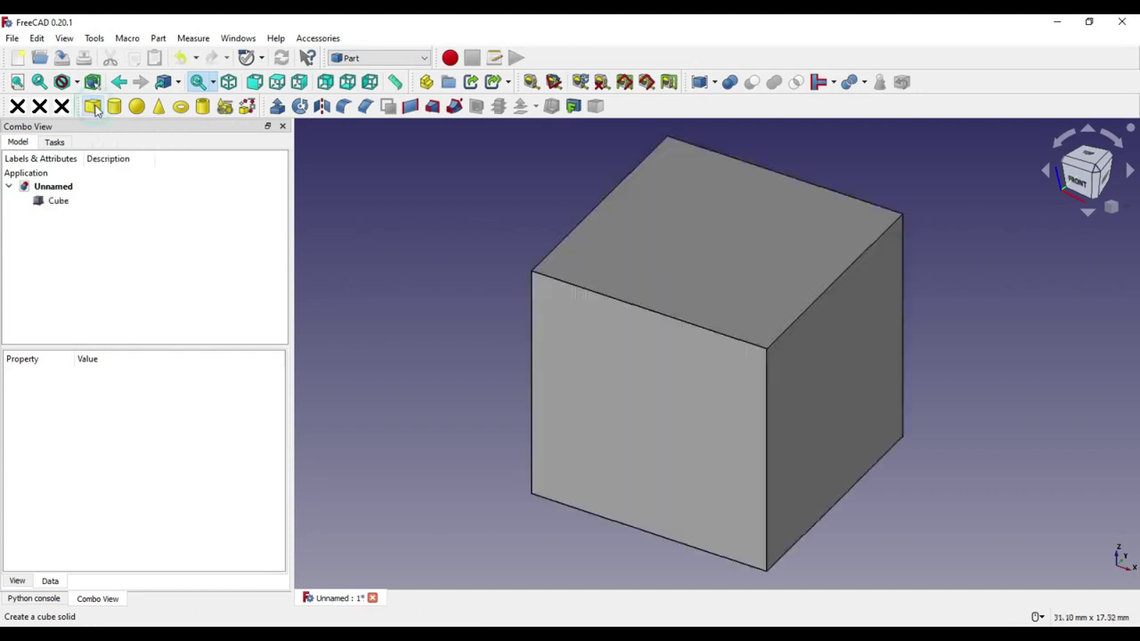
Set the cube's length to 100 mm to form a beam
{"action": "left_click", "coordinate": [60, 202]}
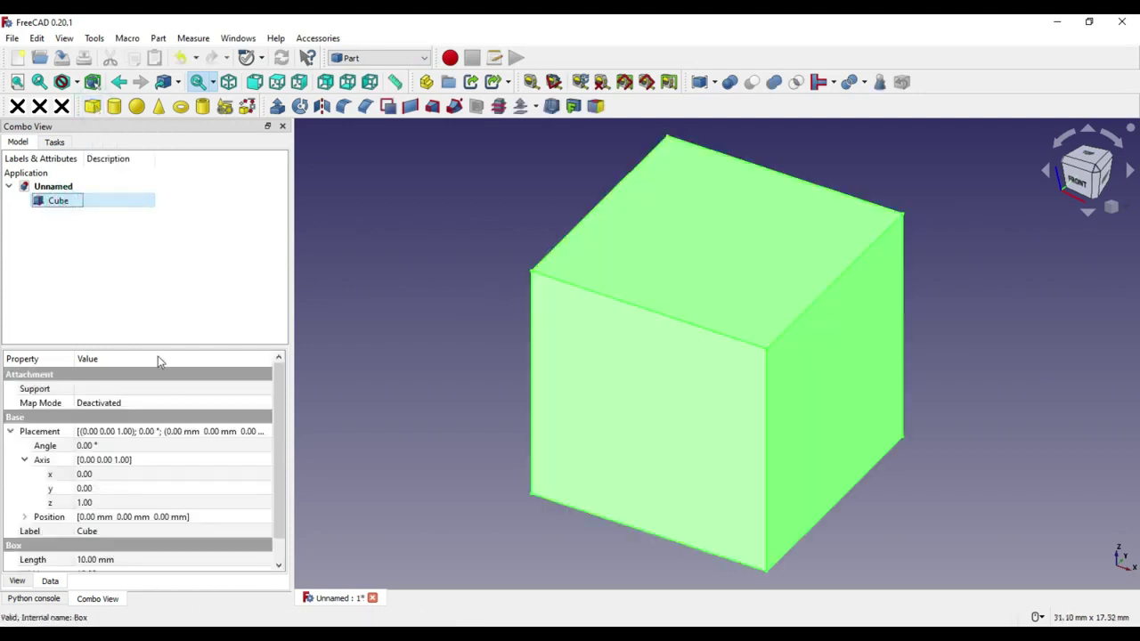
{"action": "left_click_drag", "start_coordinate": [160, 347], "coordinate": [162, 246]}
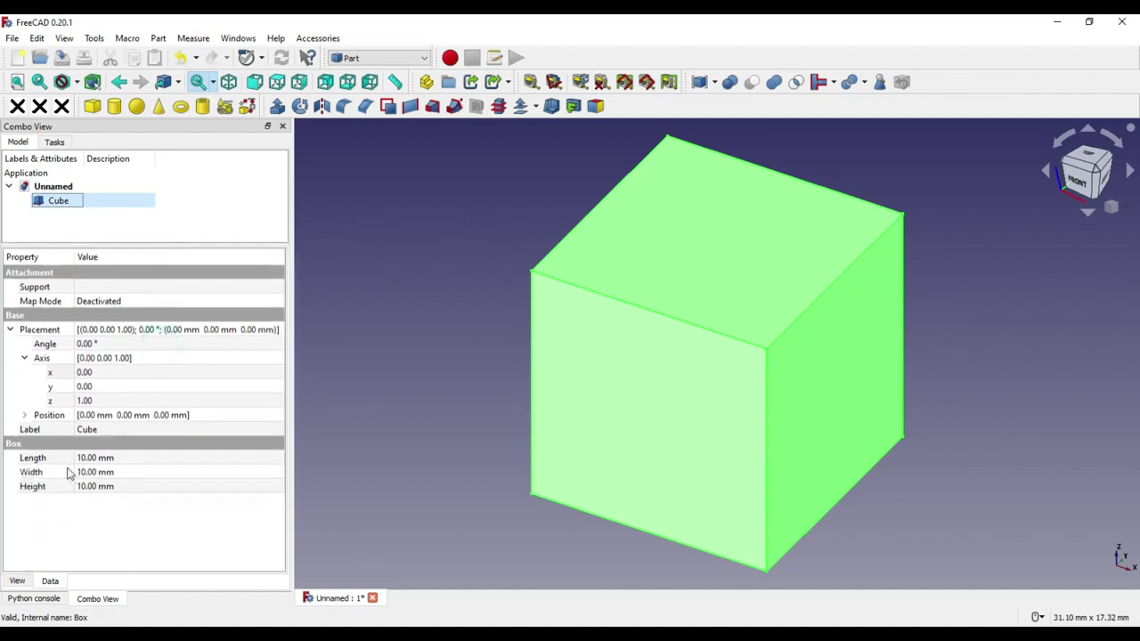
{"action": "left_click", "coordinate": [93, 444]}
{"action": "left_click", "coordinate": [89, 457]}
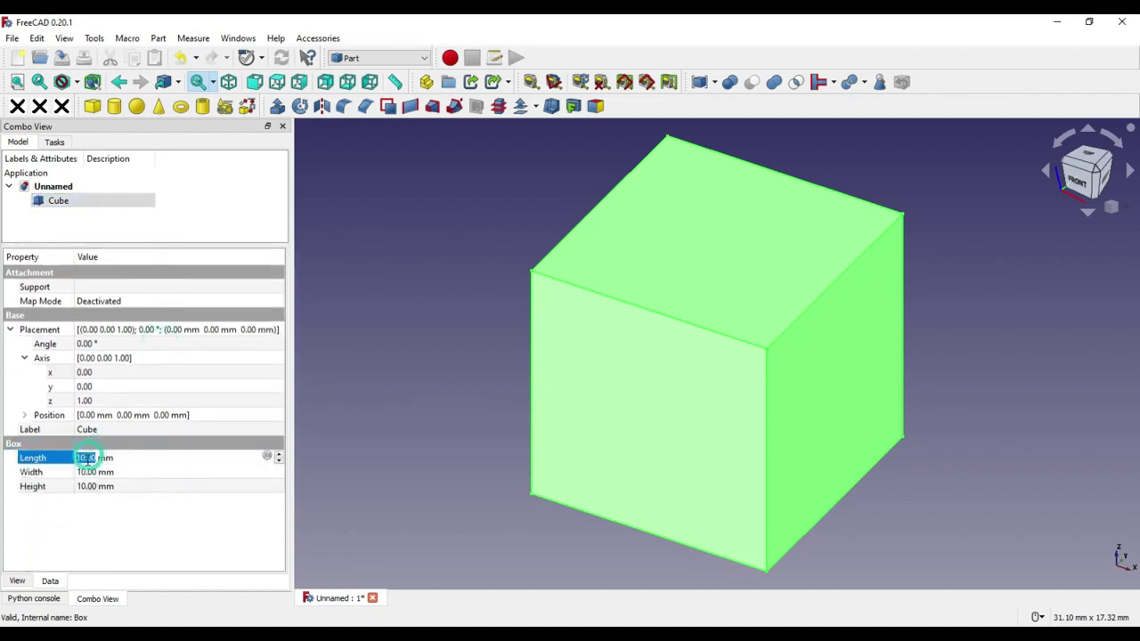
{"action": "left_click", "coordinate": [89, 457]}
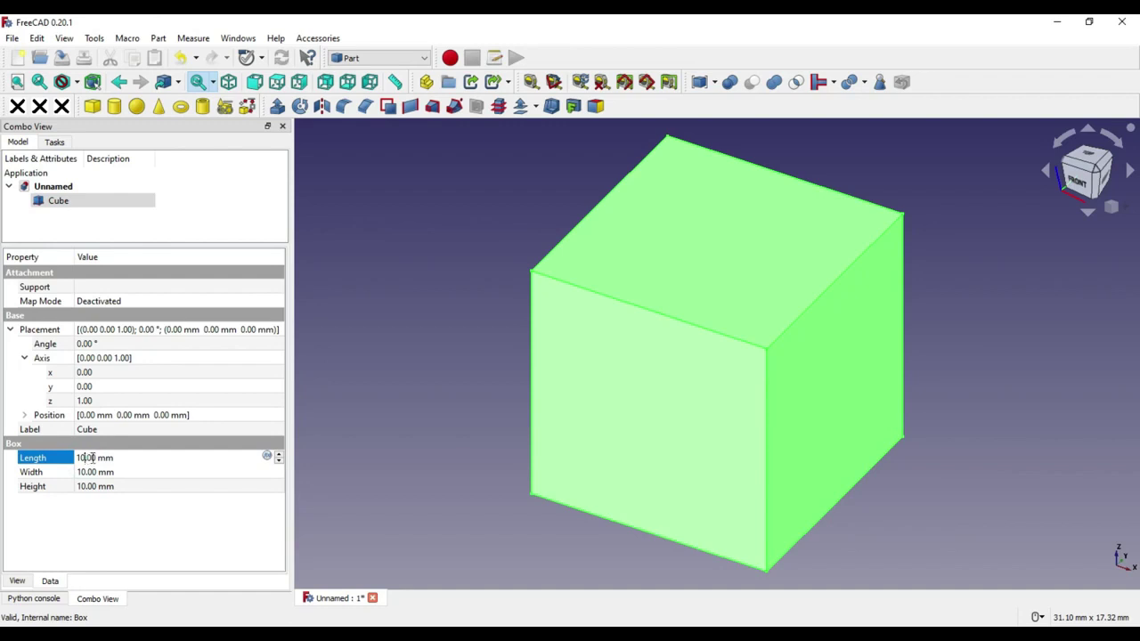
{"action": "type", "text": "0"}
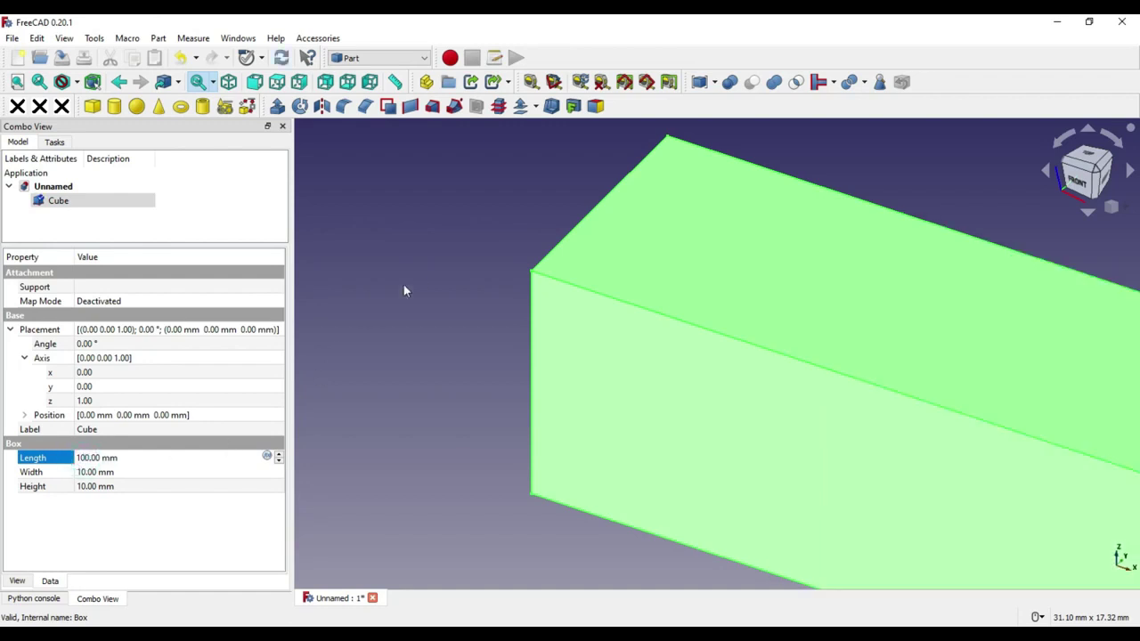
{"action": "scroll", "coordinate": [439, 305], "scroll_direction": "down", "scroll_amount": 5}
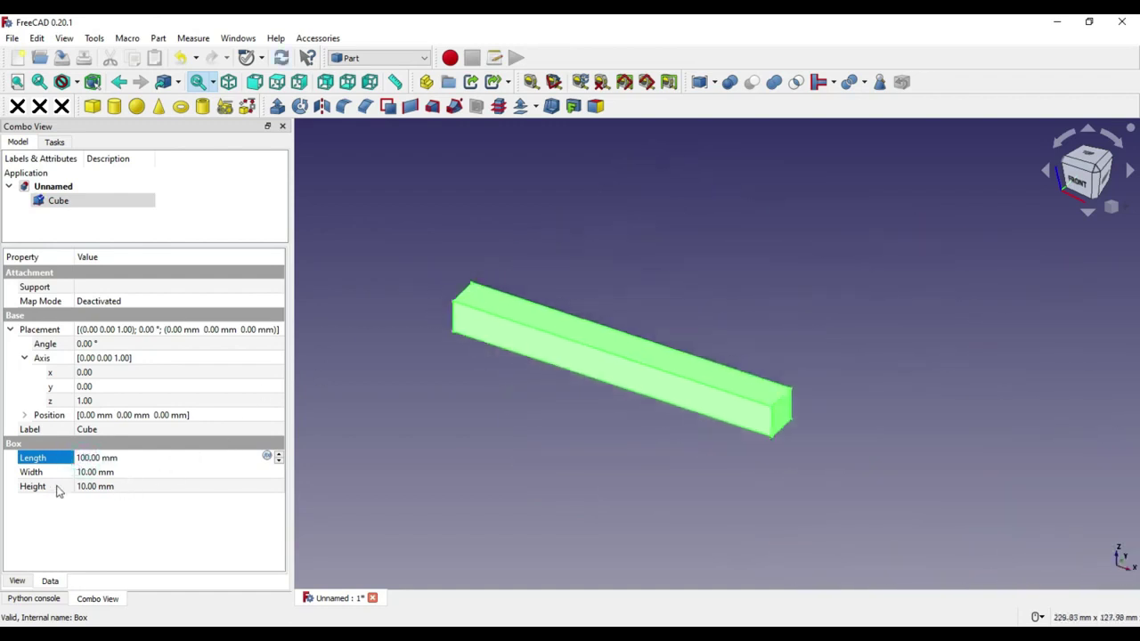
{"action": "left_click", "coordinate": [357, 488]}
{"action": "left_click_drag", "start_coordinate": [109, 243], "coordinate": [118, 376]}
Save the document as "Cantilever Beam Analysis with UDL" in the Youtube Channel folder under My Projects
{"action": "left_click", "coordinate": [13, 38]}
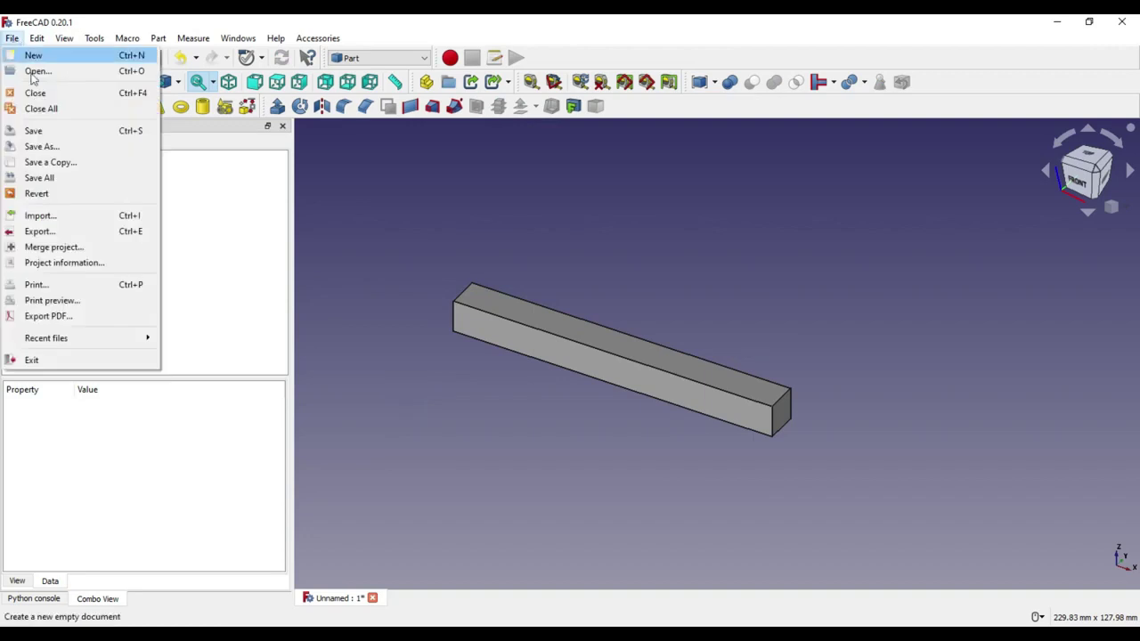
{"action": "left_click", "coordinate": [39, 132]}
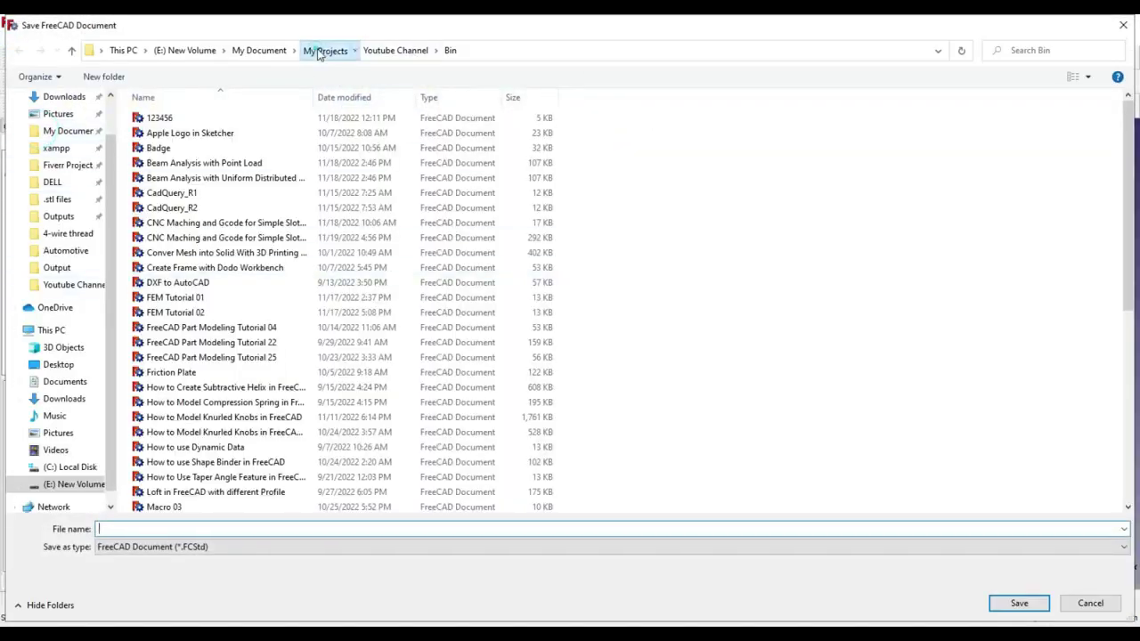
{"action": "left_click", "coordinate": [319, 51]}
{"action": "left_click", "coordinate": [199, 435]}
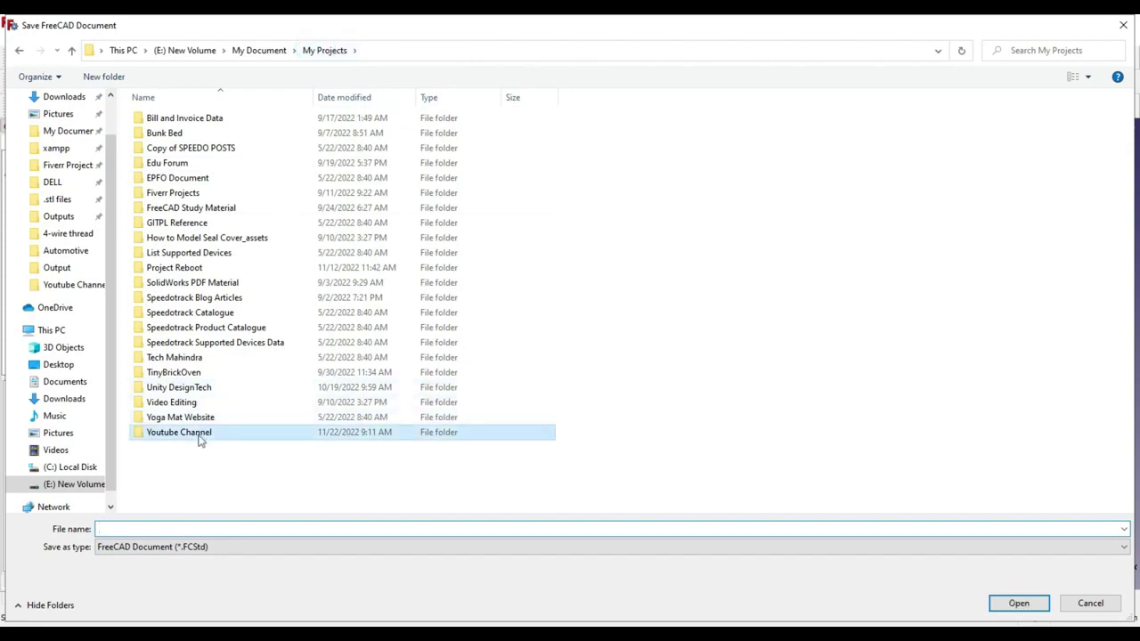
{"action": "double_click", "coordinate": [199, 436]}
{"action": "left_click", "coordinate": [148, 528]}
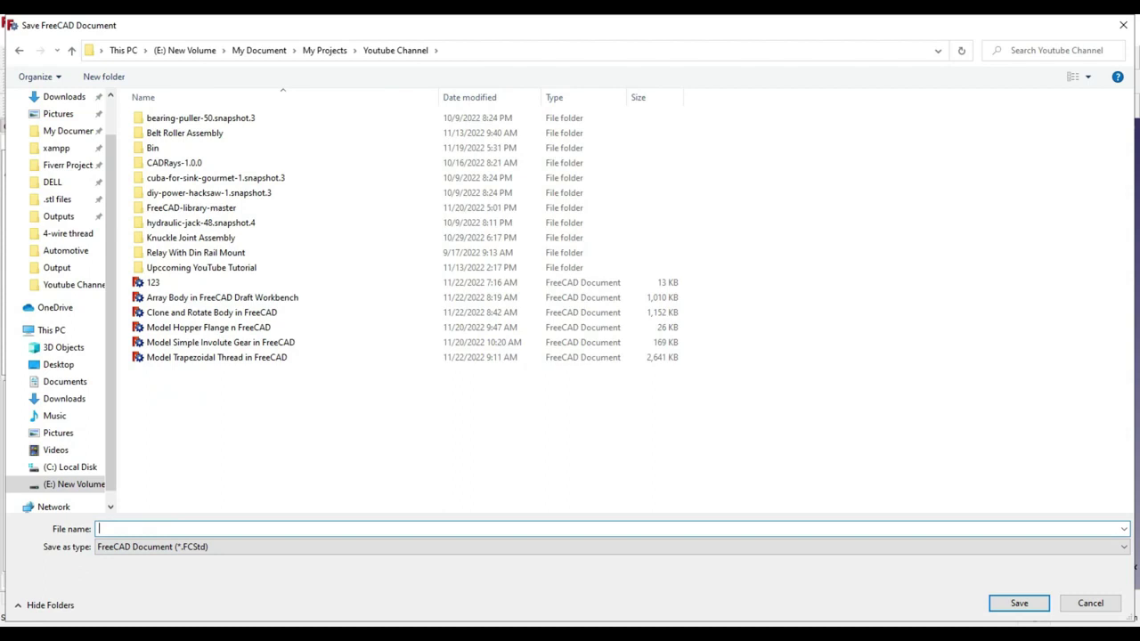
{"action": "type", "text": "Cantilever Beam Analysis with UDL"}
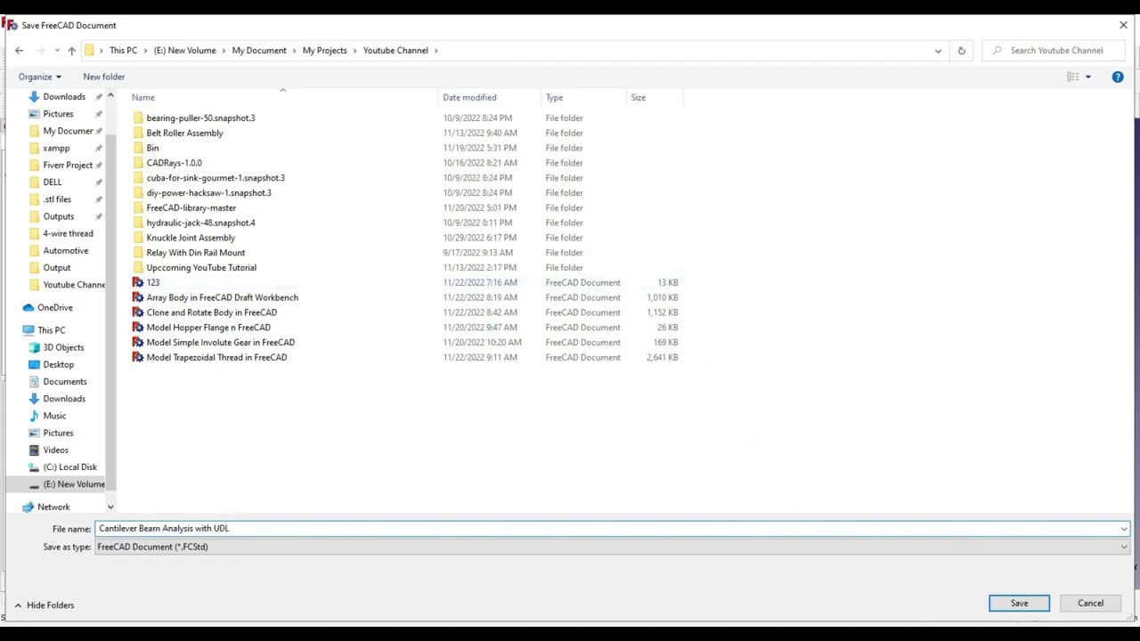
{"action": "left_click", "coordinate": [1031, 605]}
{"action": "left_click", "coordinate": [179, 317]}
Show the beam in isometric view and switch to the FEM workbench
{"action": "left_click", "coordinate": [763, 269]}
{"action": "left_click", "coordinate": [1121, 210]}
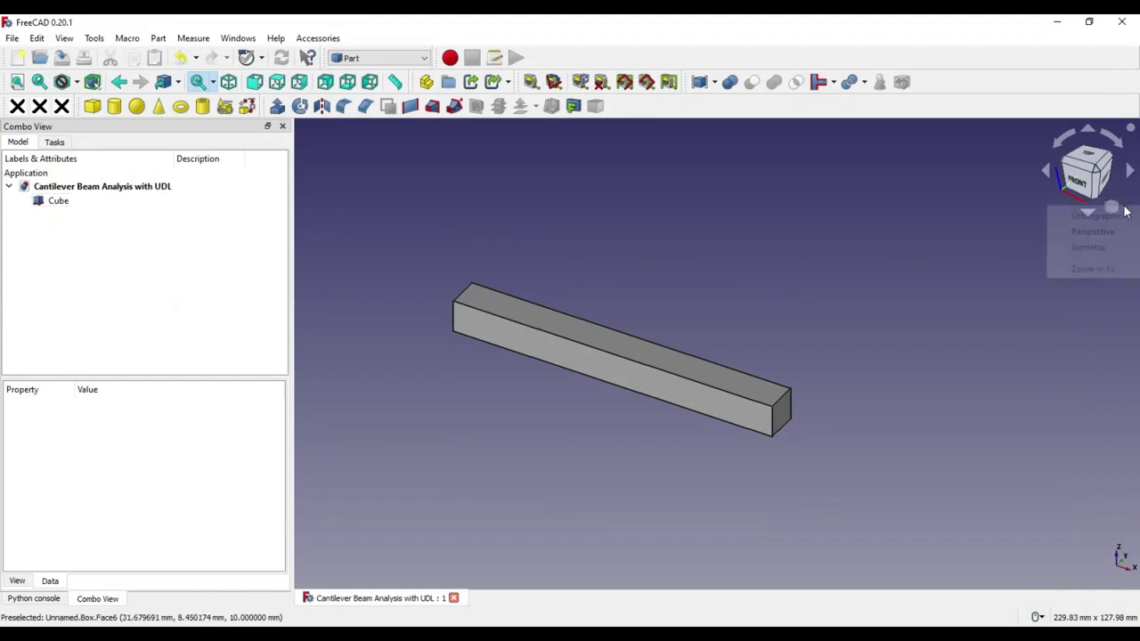
{"action": "left_click", "coordinate": [1089, 247]}
{"action": "left_click_drag", "start_coordinate": [292, 334], "coordinate": [235, 326]}
{"action": "left_click", "coordinate": [352, 58]}
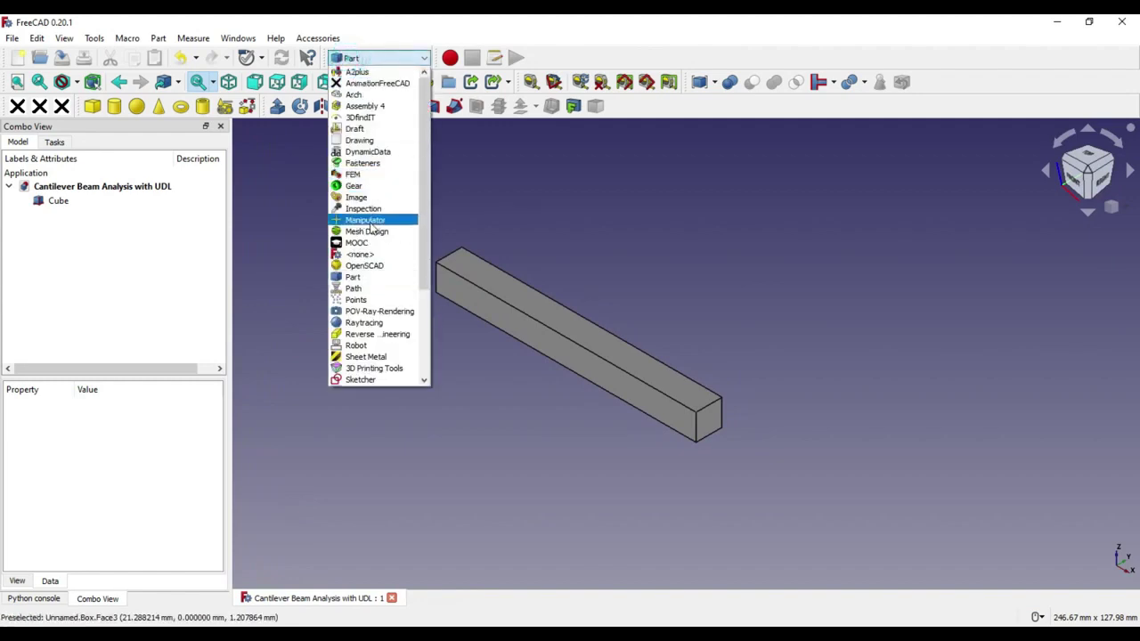
{"action": "scroll", "coordinate": [373, 231], "scroll_direction": "down", "scroll_amount": 3}
{"action": "scroll", "coordinate": [375, 298], "scroll_direction": "up", "scroll_amount": 3}
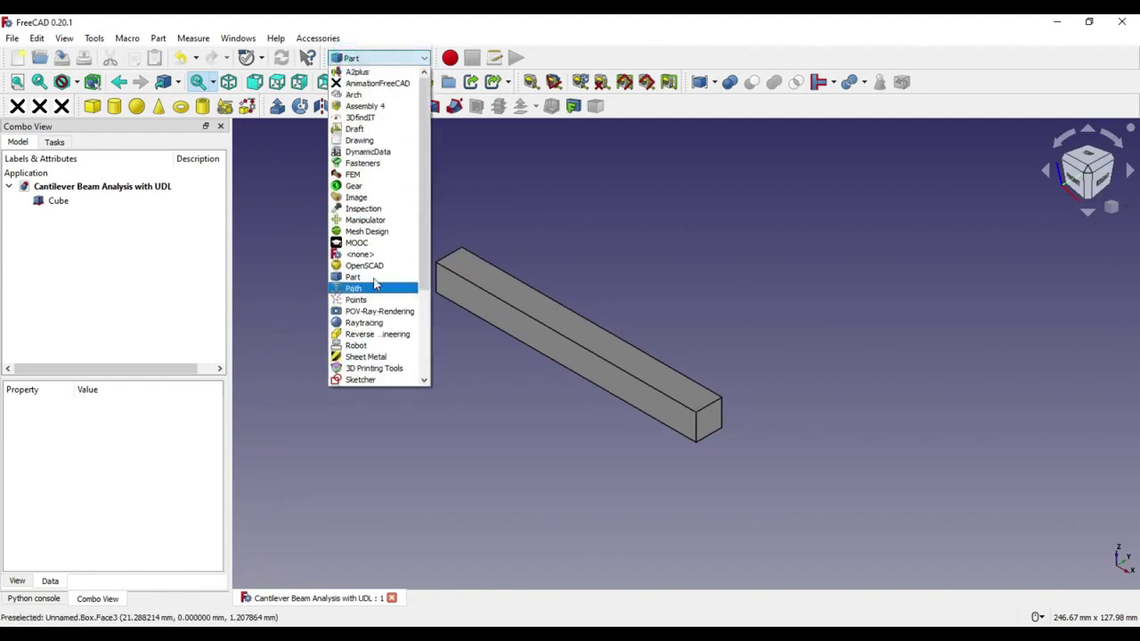
{"action": "left_click", "coordinate": [365, 175]}
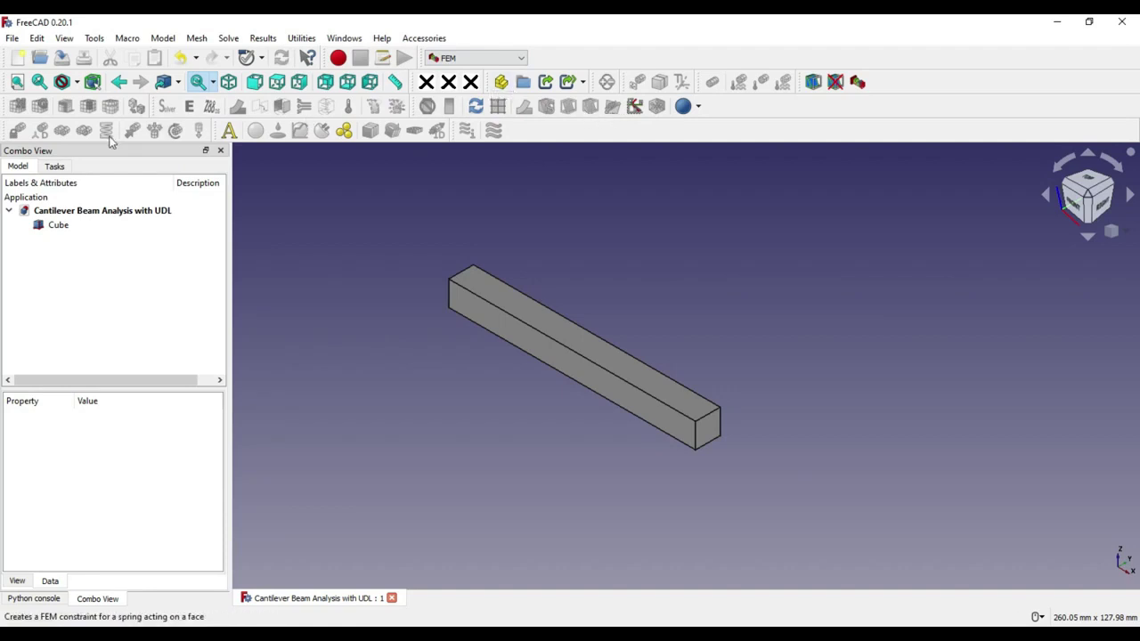
Add an analysis container with the standard CalculiX solver to the beam document
{"action": "right_click", "coordinate": [557, 132]}
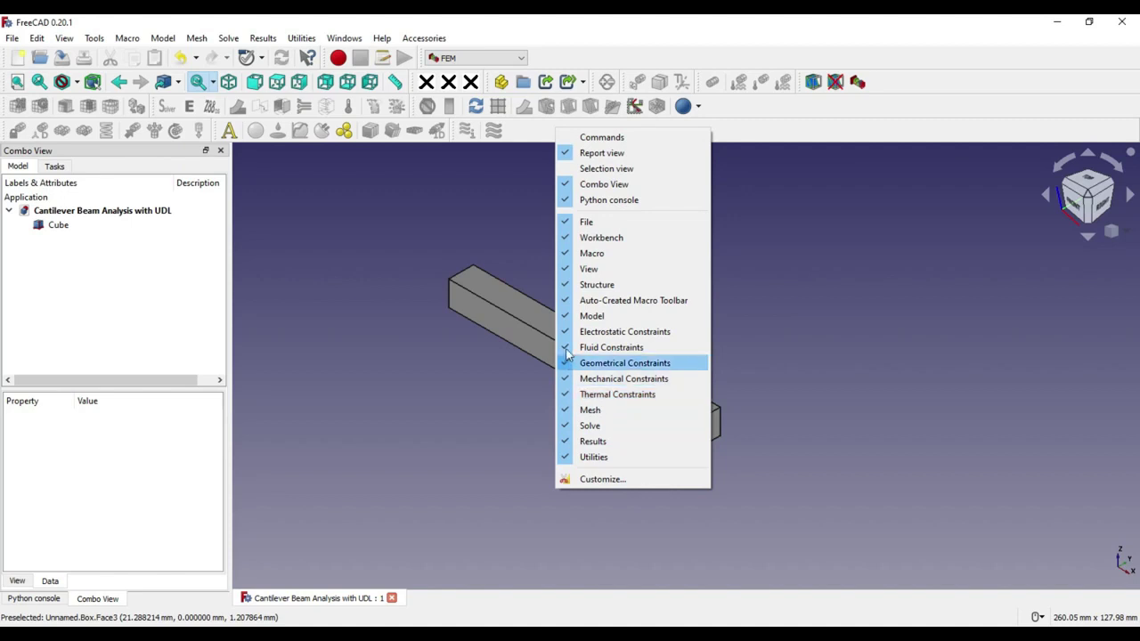
{"action": "left_click", "coordinate": [514, 154]}
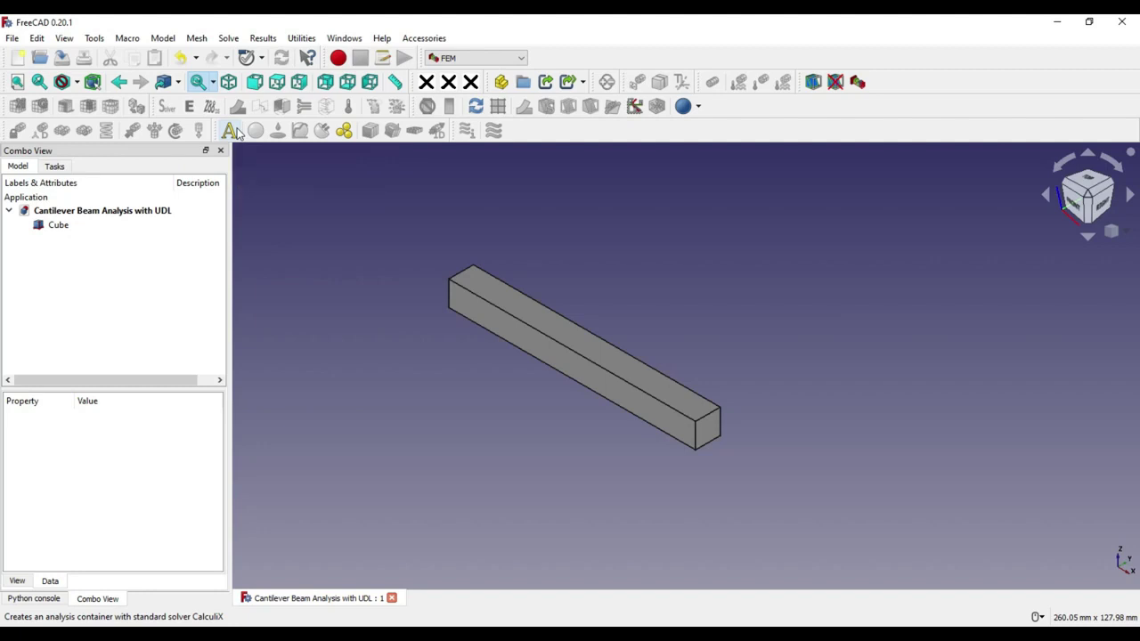
{"action": "left_click", "coordinate": [231, 132]}
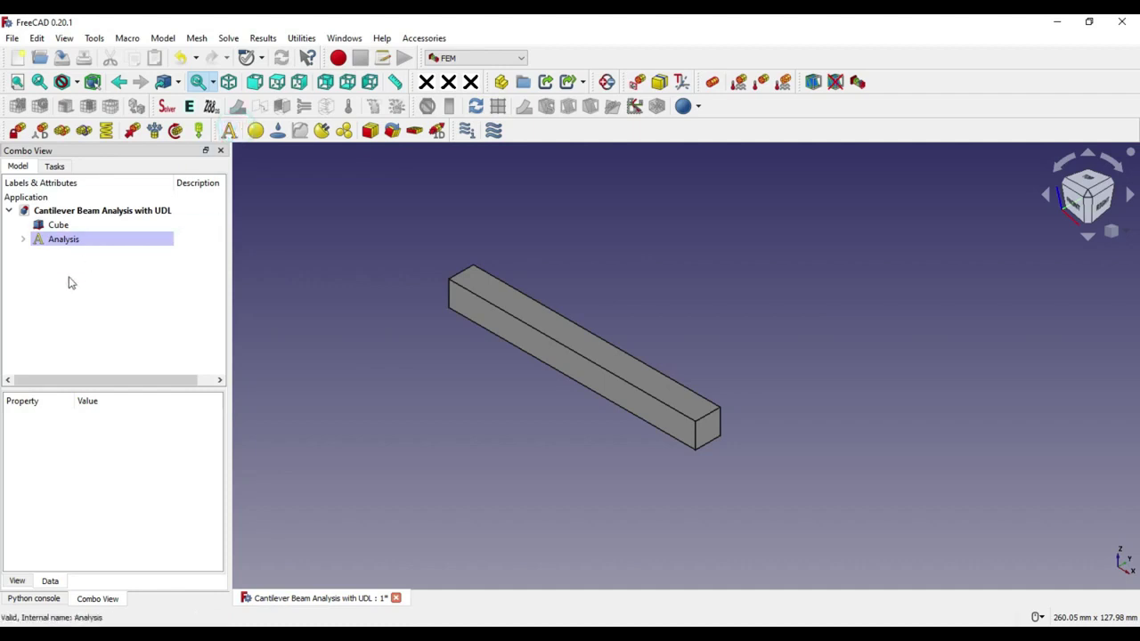
Add a solid FEM material to the analysis for the beam, using the Steel-S235JR material card
{"action": "left_click", "coordinate": [23, 239]}
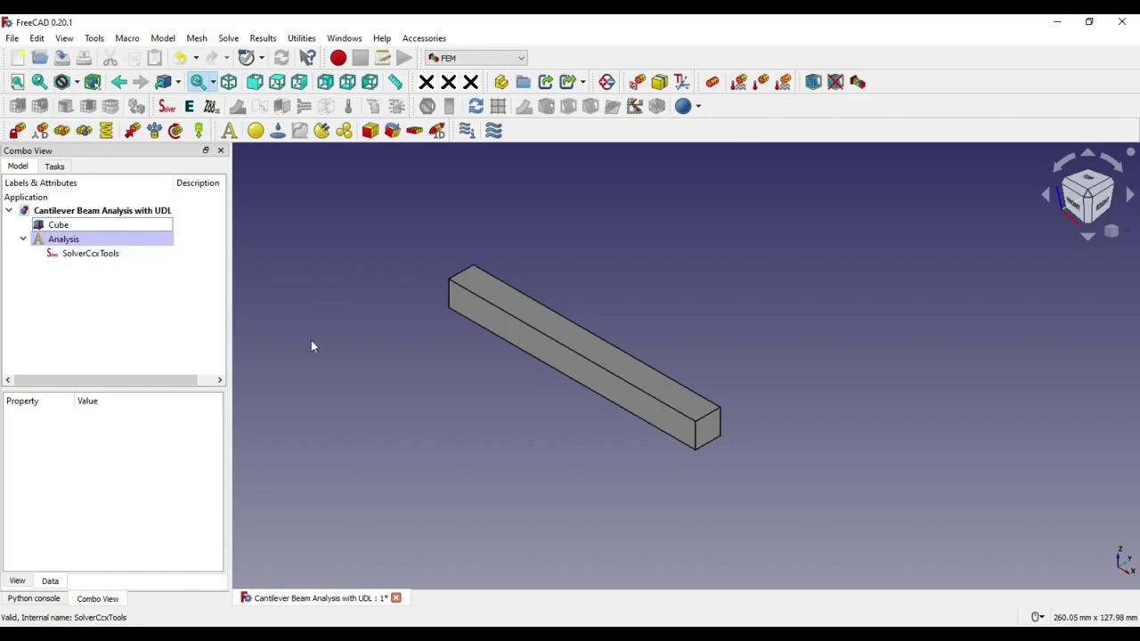
{"action": "left_click", "coordinate": [348, 327]}
{"action": "left_click", "coordinate": [57, 225]}
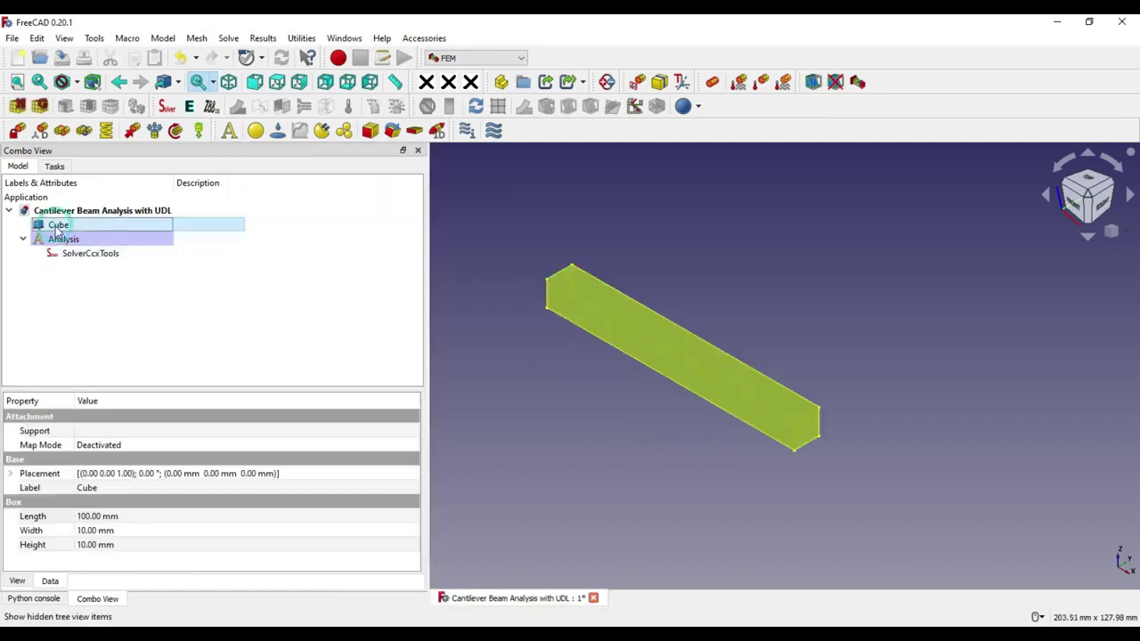
{"action": "left_click", "coordinate": [256, 131]}
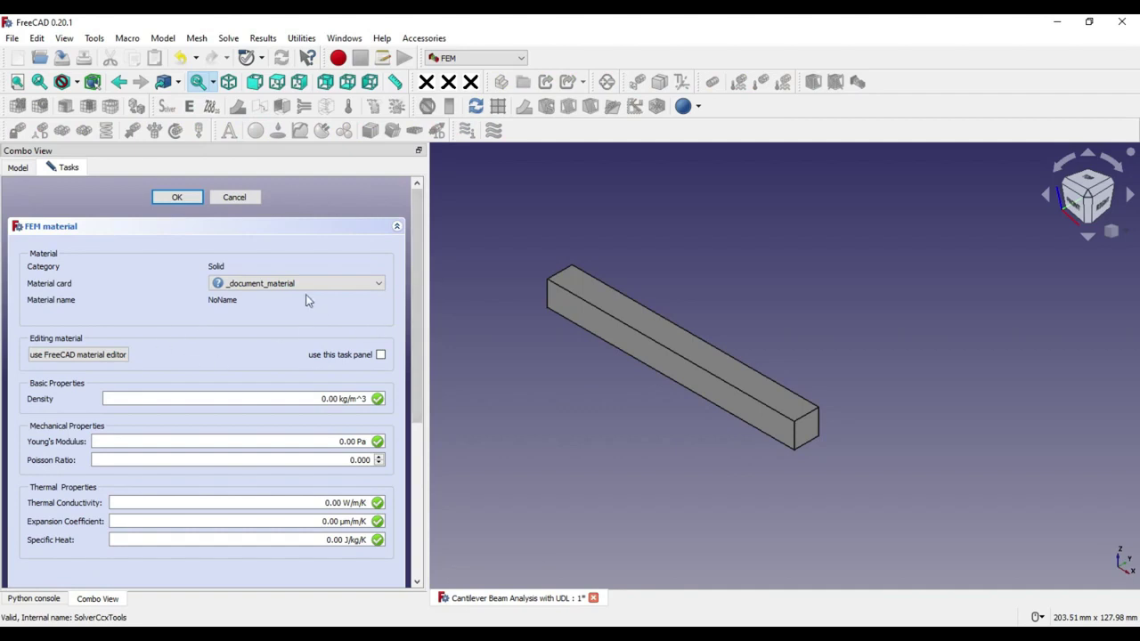
{"action": "left_click", "coordinate": [308, 283]}
{"action": "scroll", "coordinate": [303, 320], "scroll_direction": "down", "scroll_amount": 5}
{"action": "scroll", "coordinate": [309, 348], "scroll_direction": "up", "scroll_amount": 1}
{"action": "scroll", "coordinate": [309, 349], "scroll_direction": "up", "scroll_amount": 2}
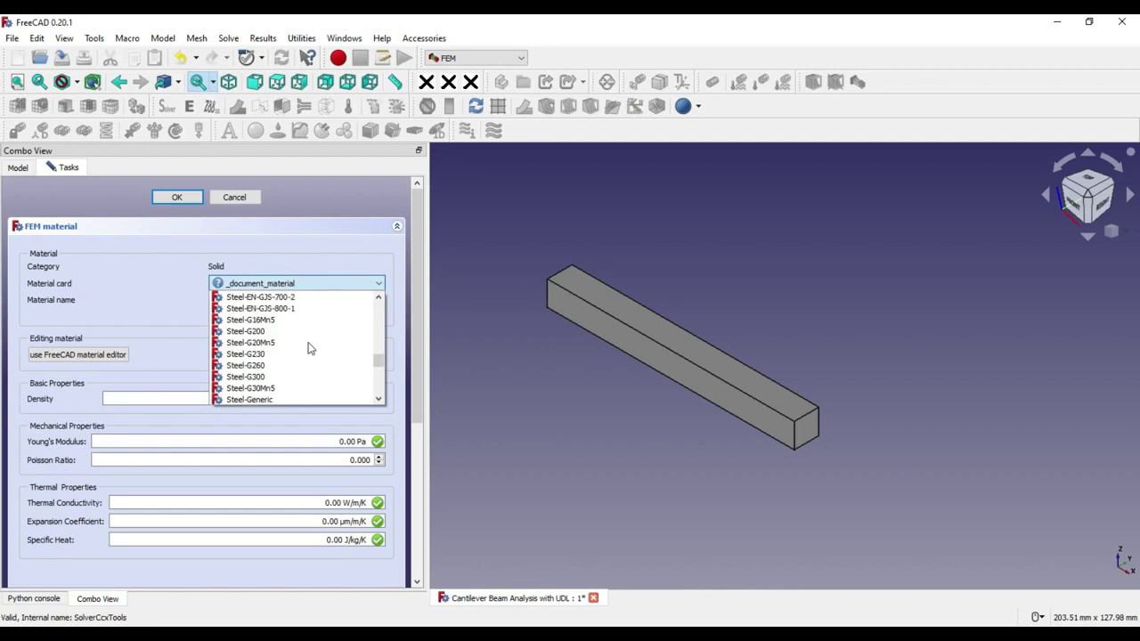
{"action": "scroll", "coordinate": [310, 348], "scroll_direction": "down", "scroll_amount": 1}
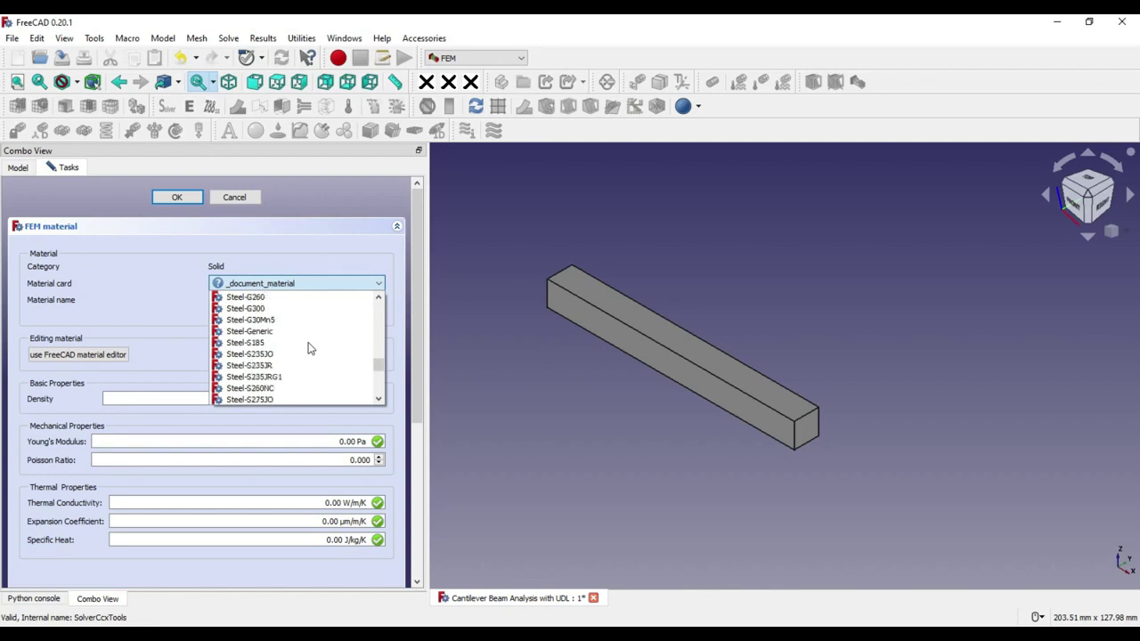
{"action": "left_click", "coordinate": [268, 365]}
{"action": "left_click", "coordinate": [178, 197]}
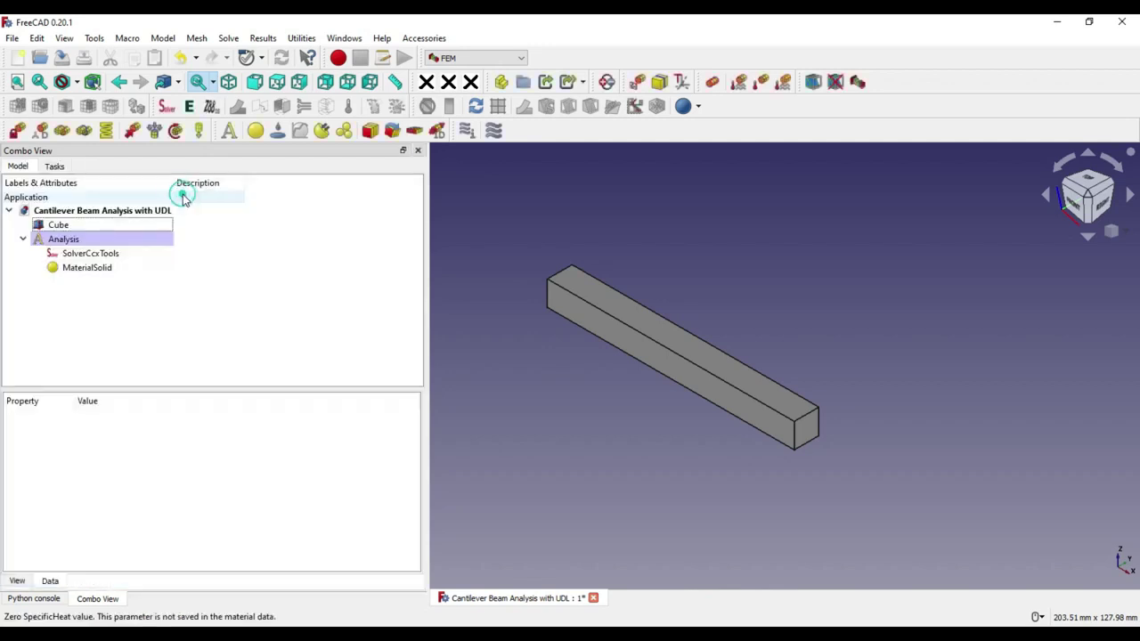
{"action": "left_click", "coordinate": [244, 301]}
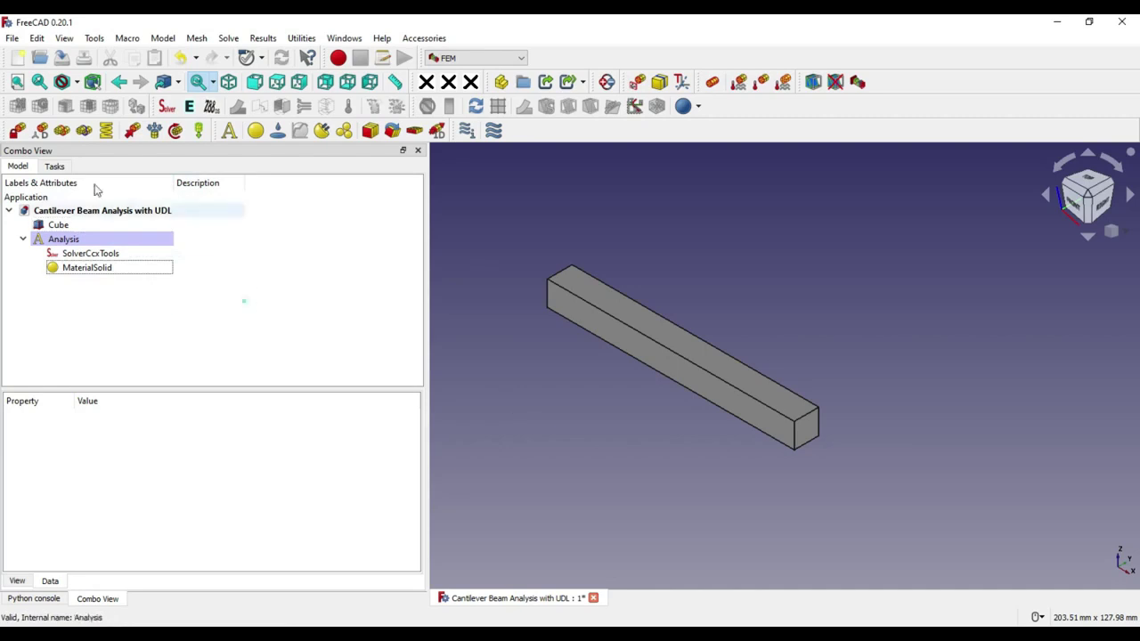
Generate a Gmsh FEM mesh of the beam with the default 2nd-order elements and automatic element sizes
{"action": "left_click", "coordinate": [60, 225]}
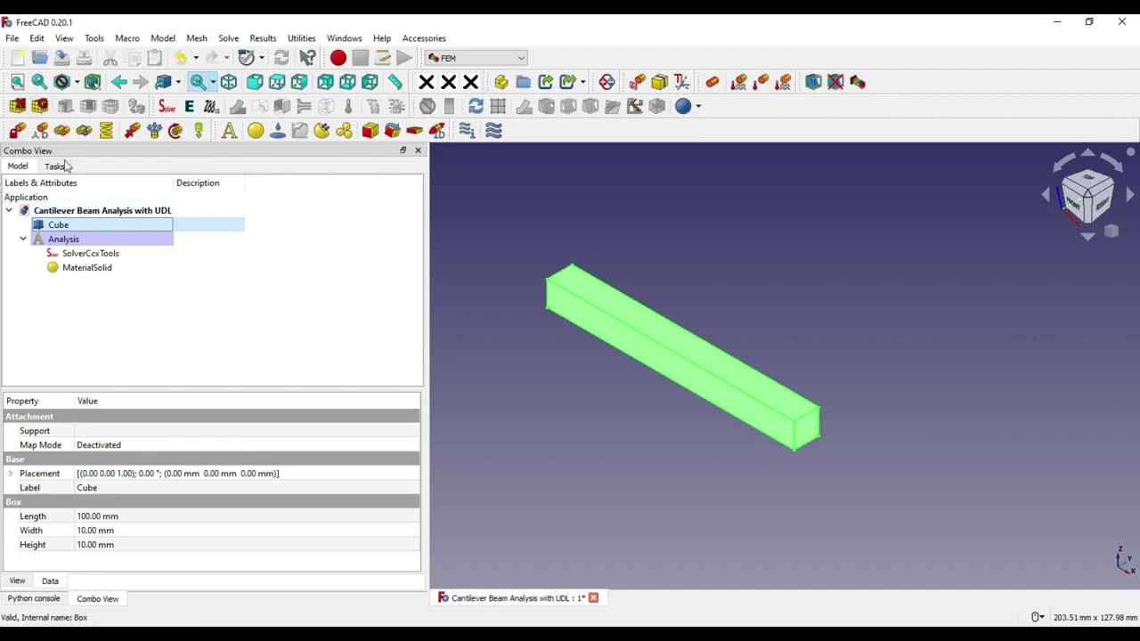
{"action": "left_click", "coordinate": [41, 107]}
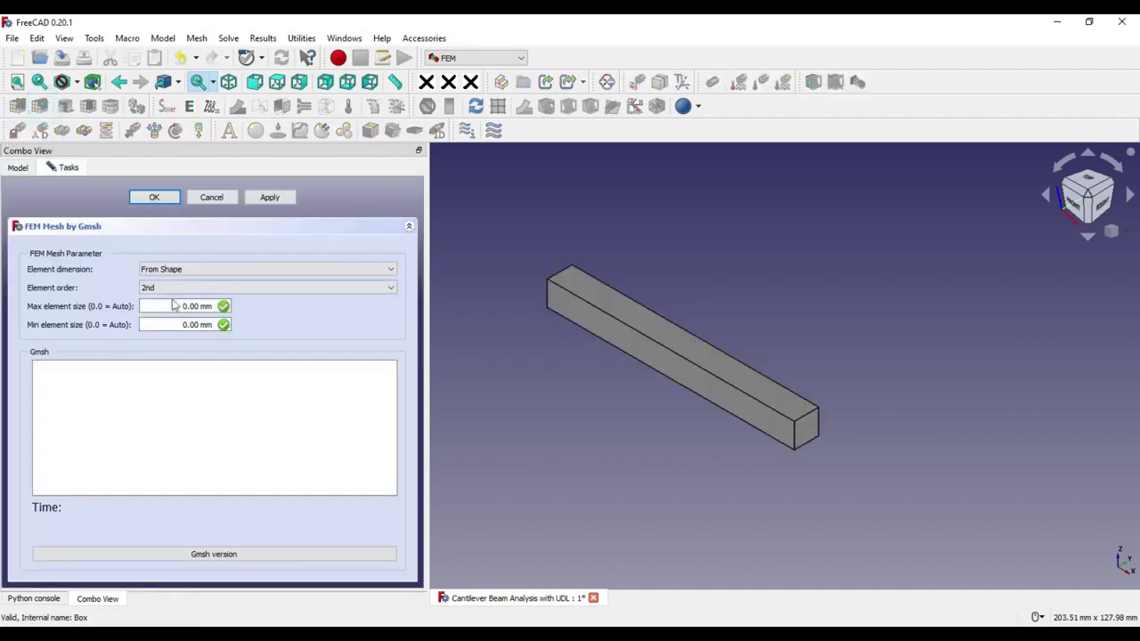
{"action": "left_click", "coordinate": [269, 197]}
{"action": "left_click", "coordinate": [155, 198]}
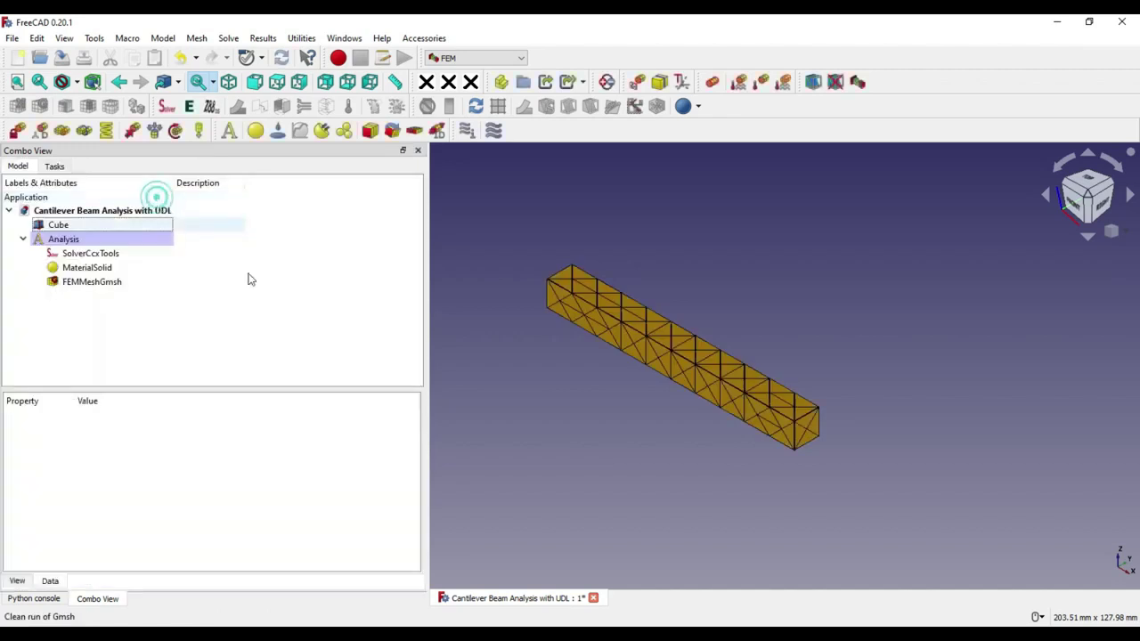
Examine the element pattern of the Gmsh mesh along the beam from close up and from different angles
{"action": "scroll", "coordinate": [620, 267], "scroll_direction": "up", "scroll_amount": 5}
{"action": "scroll", "coordinate": [540, 347], "scroll_direction": "down", "scroll_amount": 4}
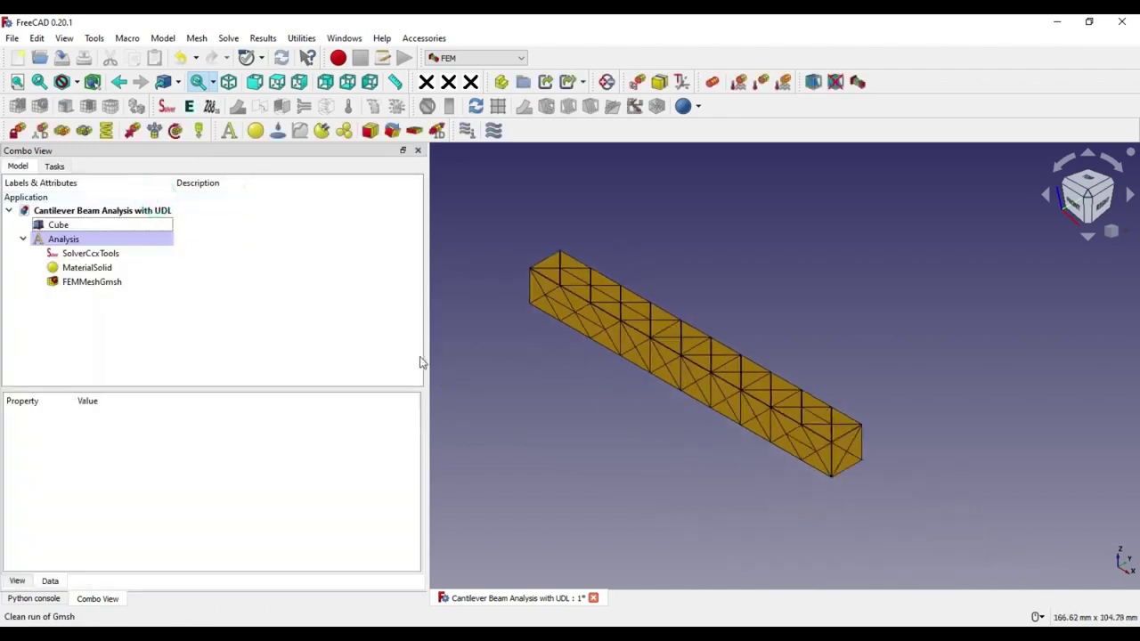
{"action": "left_click_drag", "start_coordinate": [428, 349], "coordinate": [203, 355]}
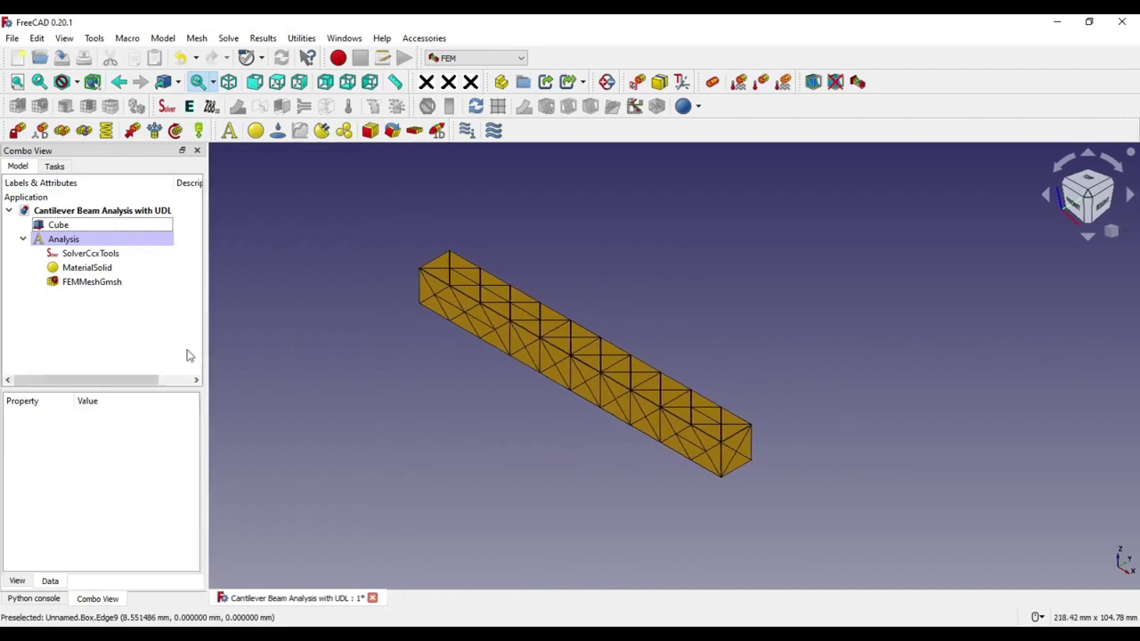
{"action": "left_click", "coordinate": [98, 283]}
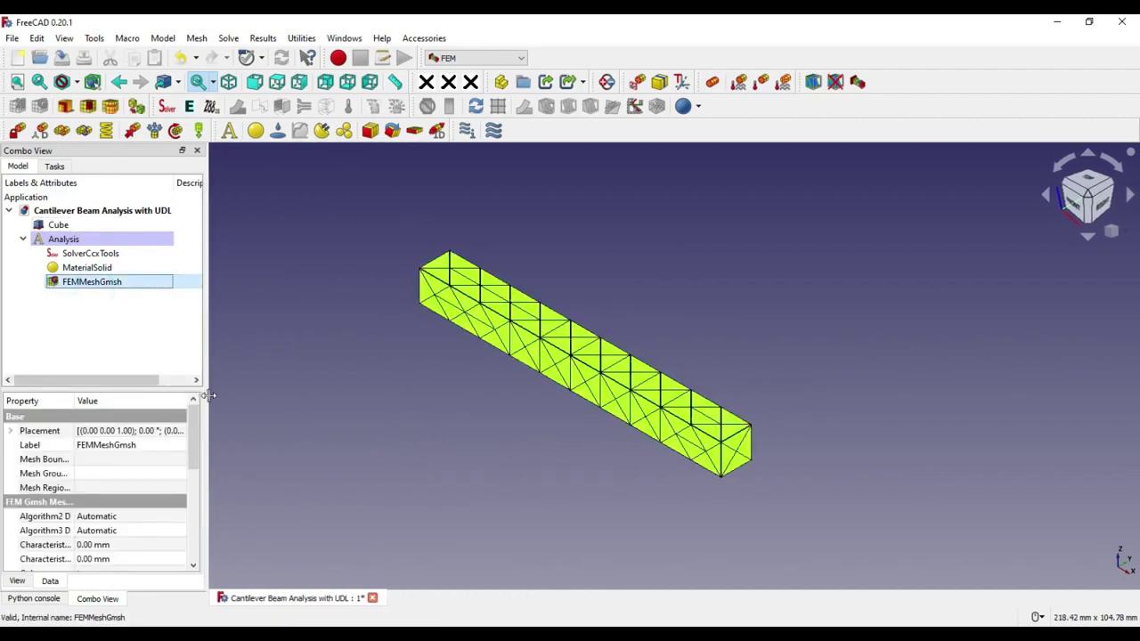
{"action": "left_click_drag", "start_coordinate": [210, 396], "coordinate": [273, 397]}
{"action": "scroll", "coordinate": [477, 323], "scroll_direction": "up", "scroll_amount": 3}
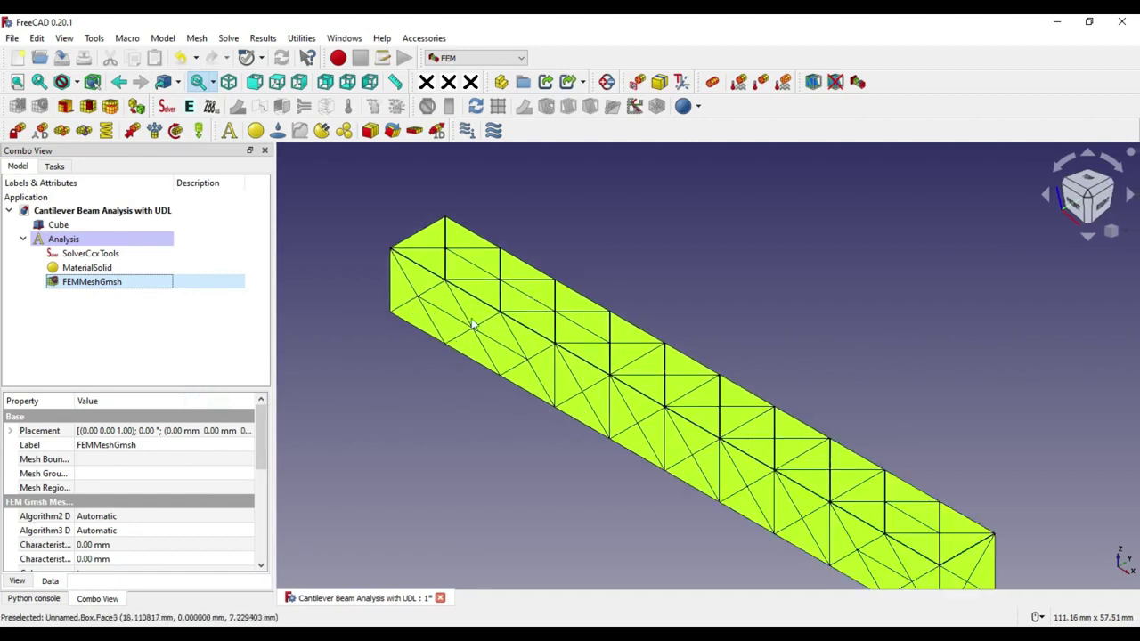
{"action": "scroll", "coordinate": [479, 356], "scroll_direction": "down", "scroll_amount": 3}
{"action": "scroll", "coordinate": [530, 425], "scroll_direction": "down", "scroll_amount": 2}
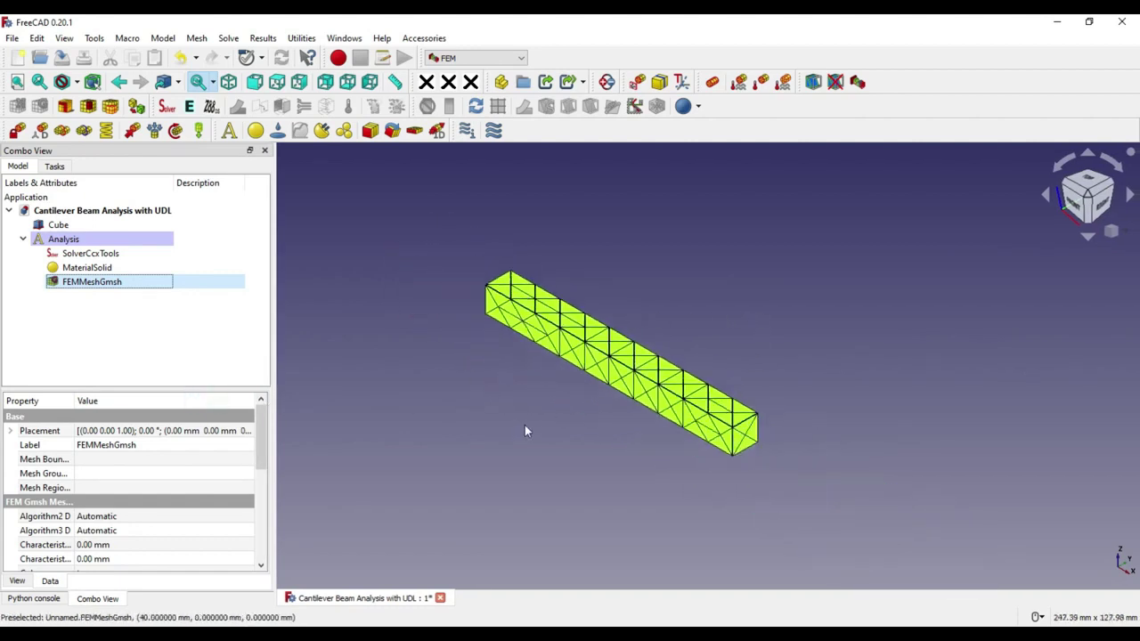
{"action": "middle_click_drag", "start_coordinate": [529, 416], "coordinate": [568, 432]}
{"action": "left_click", "coordinate": [506, 424]}
{"action": "scroll", "coordinate": [631, 316], "scroll_direction": "up", "scroll_amount": 3}
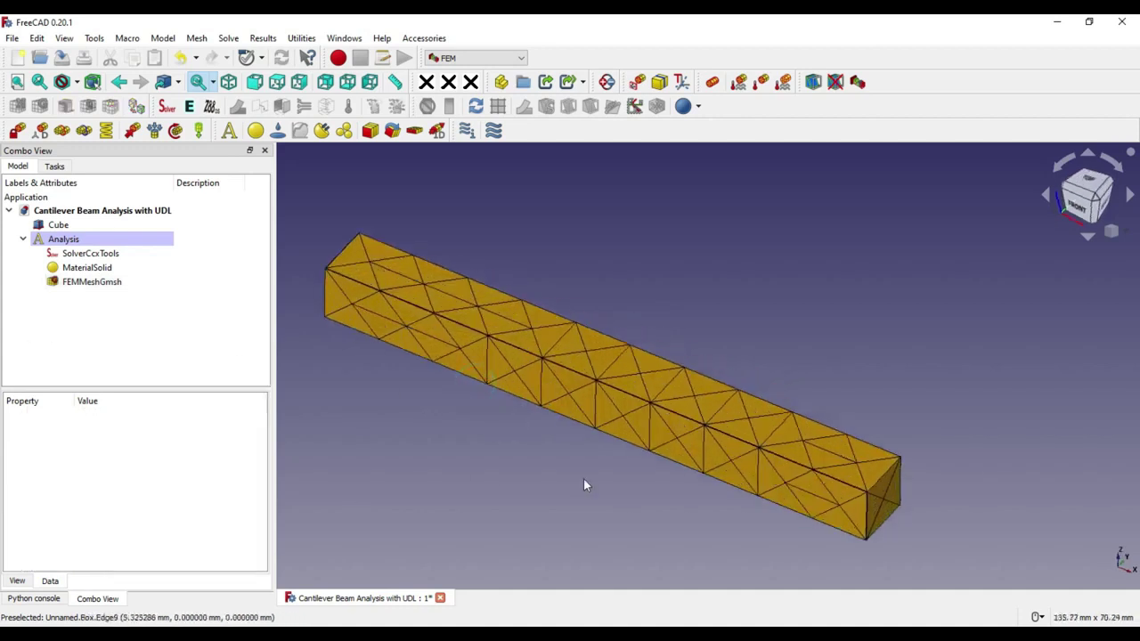
{"action": "scroll", "coordinate": [535, 362], "scroll_direction": "up", "scroll_amount": 3}
{"action": "scroll", "coordinate": [595, 472], "scroll_direction": "down", "scroll_amount": 3}
{"action": "mouse_move", "coordinate": [597, 485]}
{"action": "middle_mouse_down"}
{"action": "mouse_move", "coordinate": [634, 460]}
{"action": "mouse_move", "coordinate": [562, 494]}
{"action": "mouse_move", "coordinate": [574, 486]}
{"action": "middle_mouse_up"}
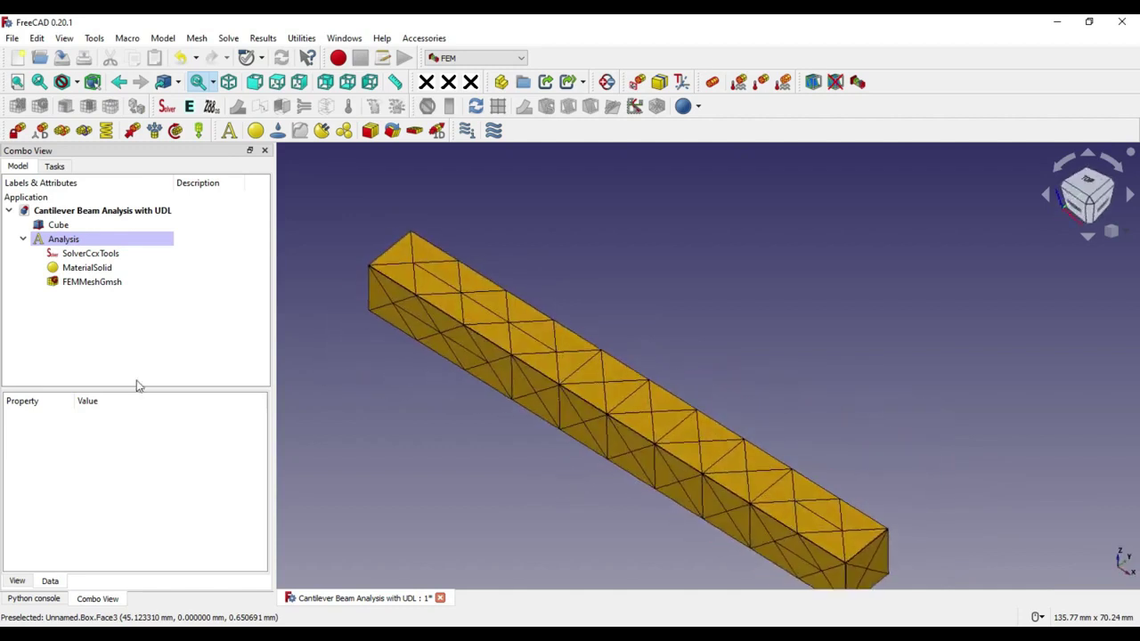
{"action": "left_click", "coordinate": [391, 429]}
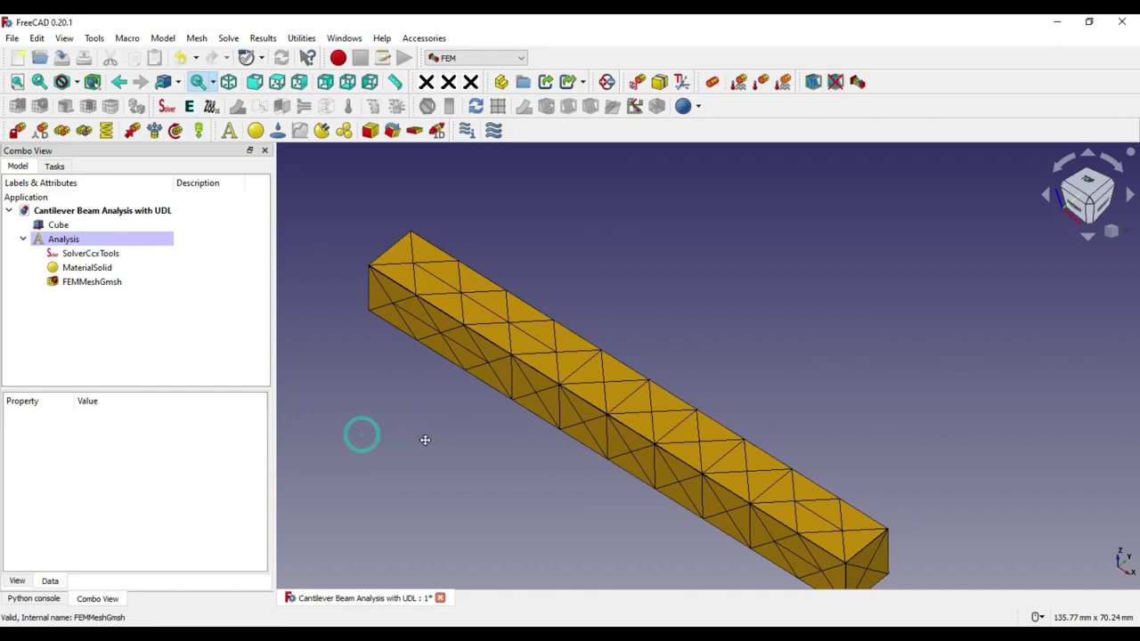
{"action": "middle_click_drag", "start_coordinate": [425, 440], "coordinate": [431, 446]}
Hide the Gmsh mesh so that the solid beam's faces can be selected
{"action": "left_click", "coordinate": [85, 288]}
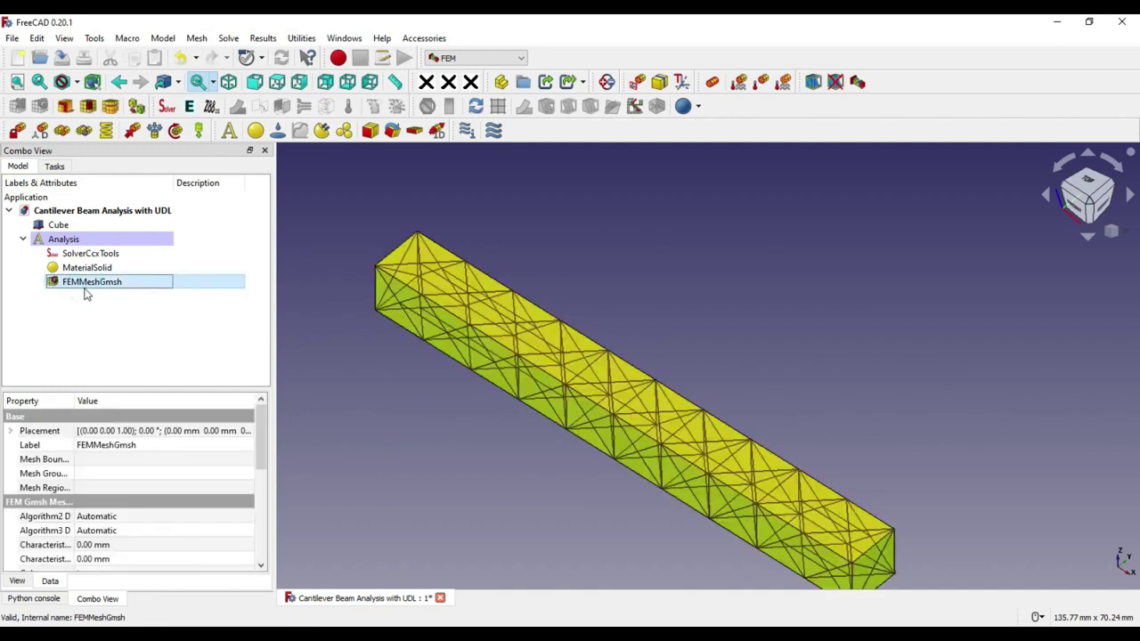
{"action": "key", "text": "space"}
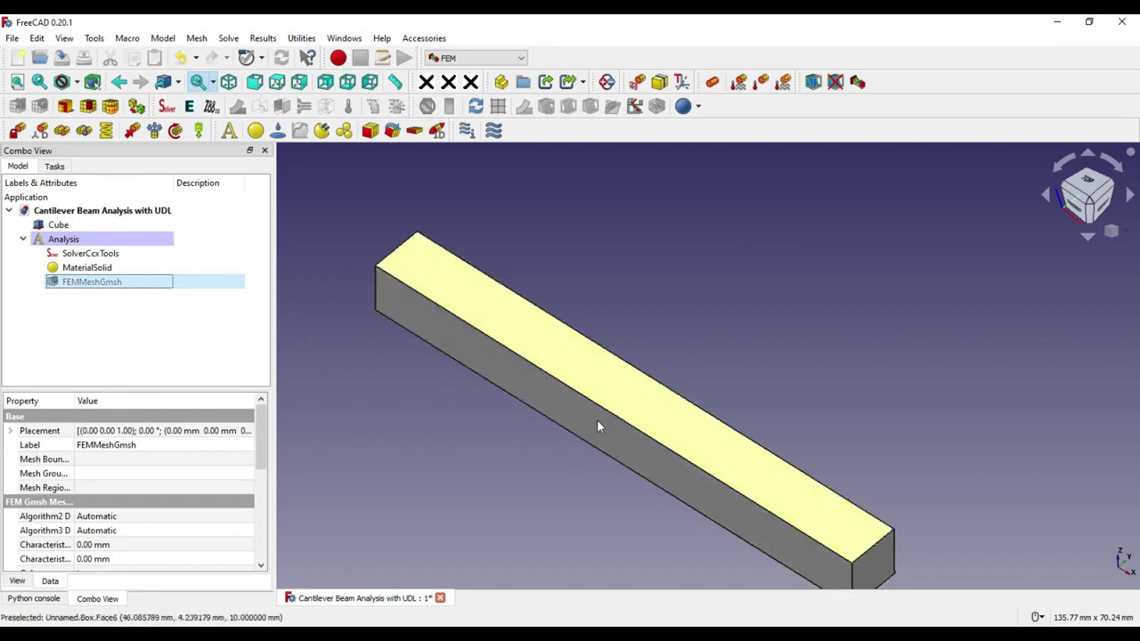
{"action": "scroll", "coordinate": [588, 437], "scroll_direction": "down", "scroll_amount": 3}
{"action": "middle_click_drag", "start_coordinate": [560, 438], "coordinate": [739, 458]}
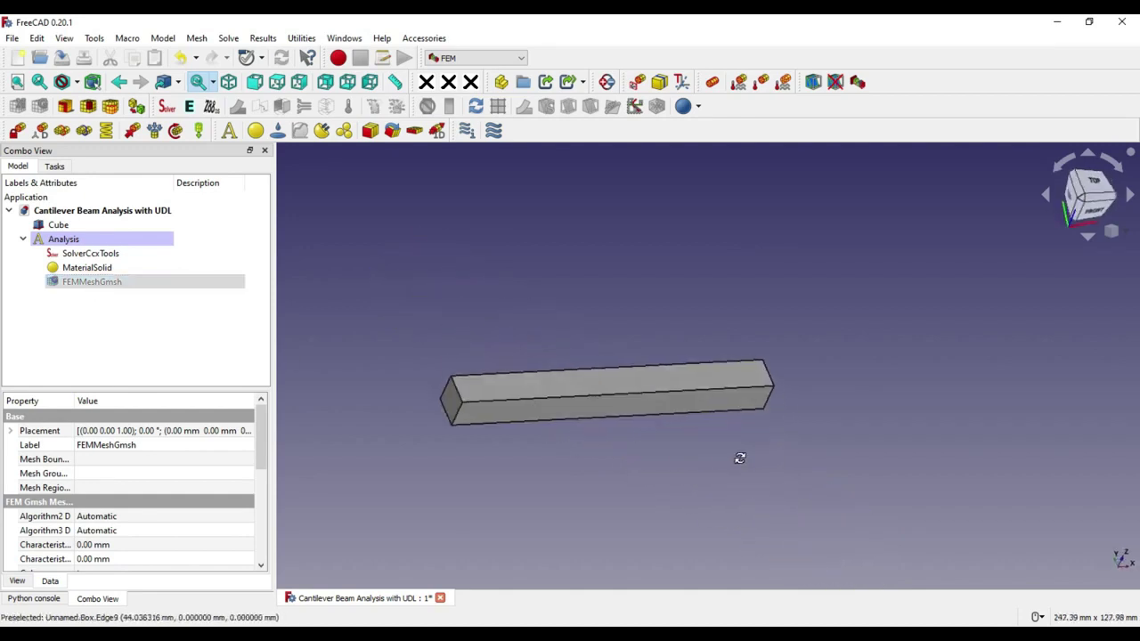
Add a fixed constraint to the beam's end face at the X origin
{"action": "left_click", "coordinate": [452, 406]}
{"action": "scroll", "coordinate": [453, 405], "scroll_direction": "up", "scroll_amount": 1}
{"action": "scroll", "coordinate": [452, 405], "scroll_direction": "up", "scroll_amount": 2}
{"action": "left_click", "coordinate": [452, 396]}
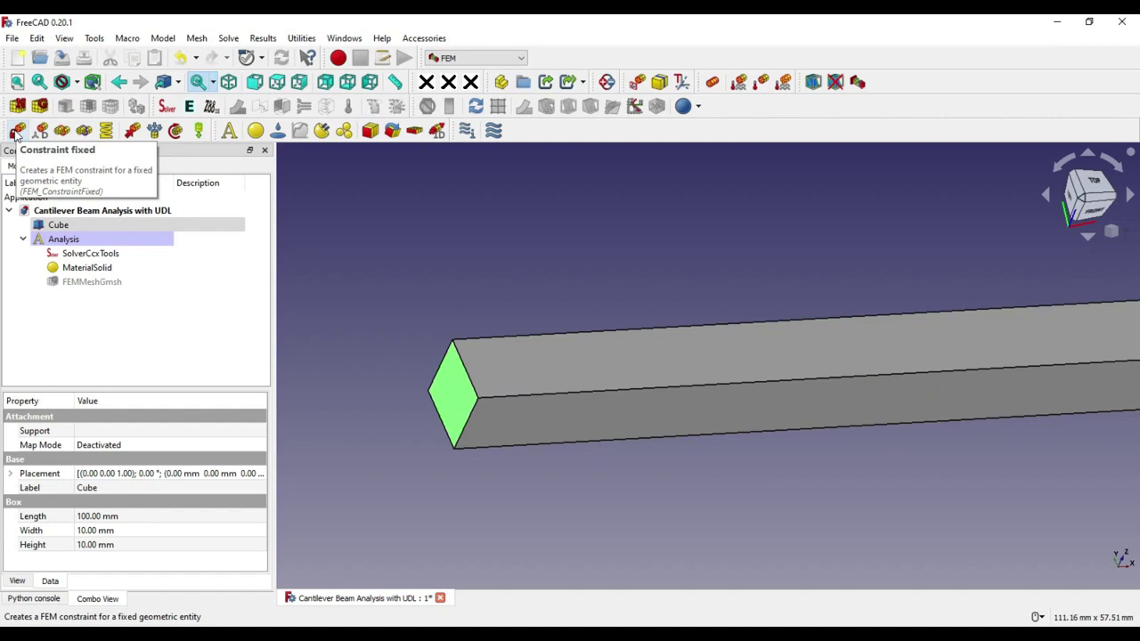
{"action": "left_click", "coordinate": [395, 266]}
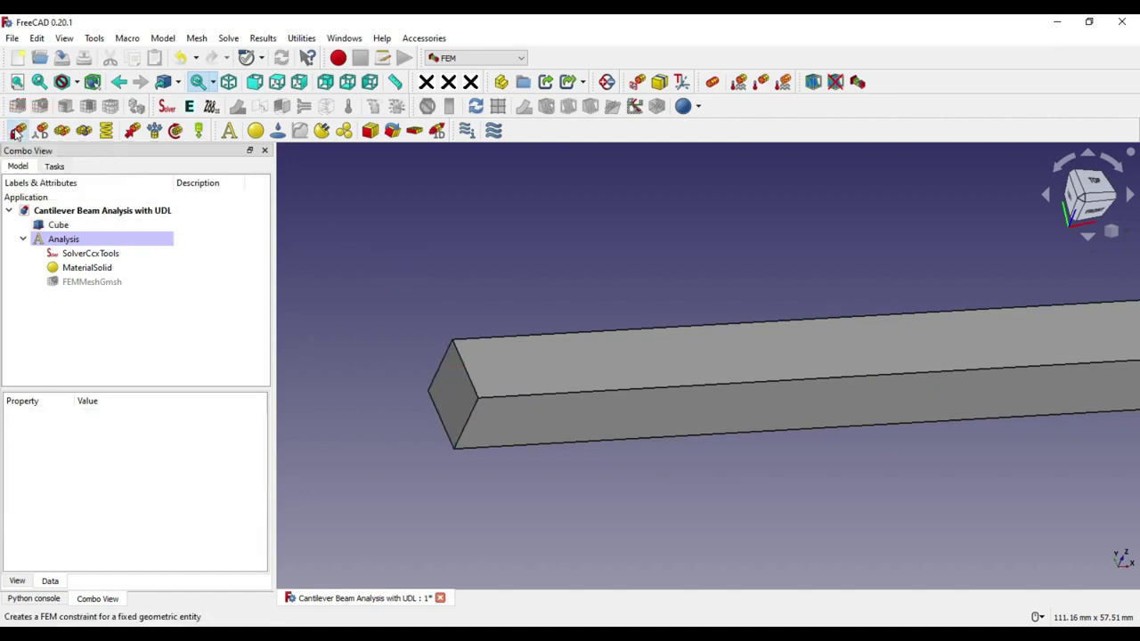
{"action": "left_click", "coordinate": [18, 131]}
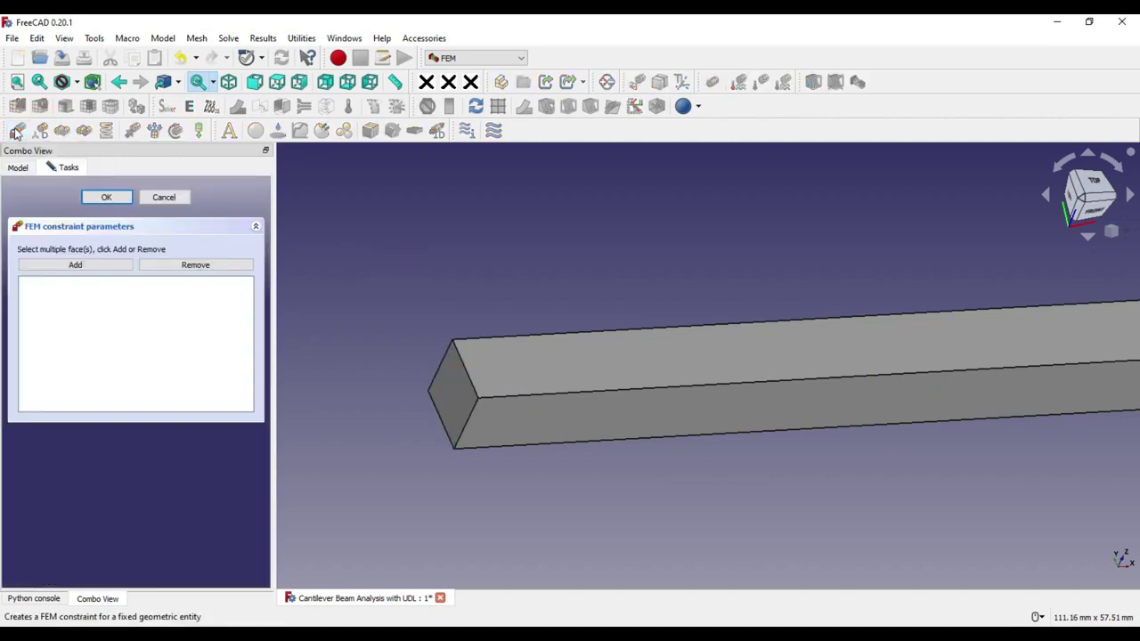
{"action": "left_click", "coordinate": [75, 265]}
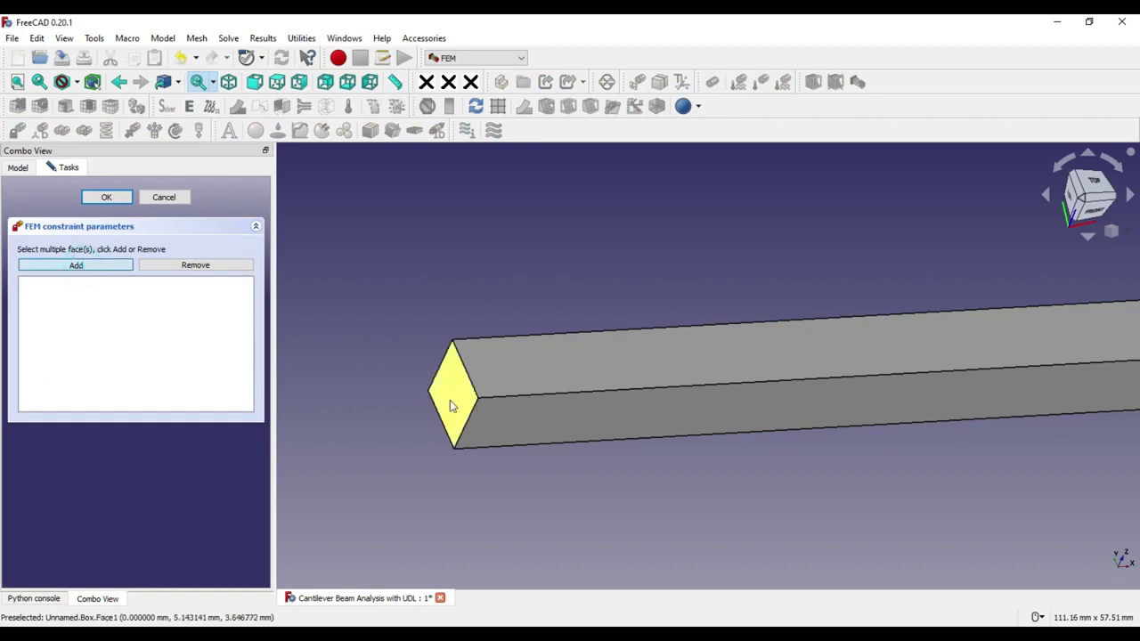
{"action": "left_click", "coordinate": [453, 397]}
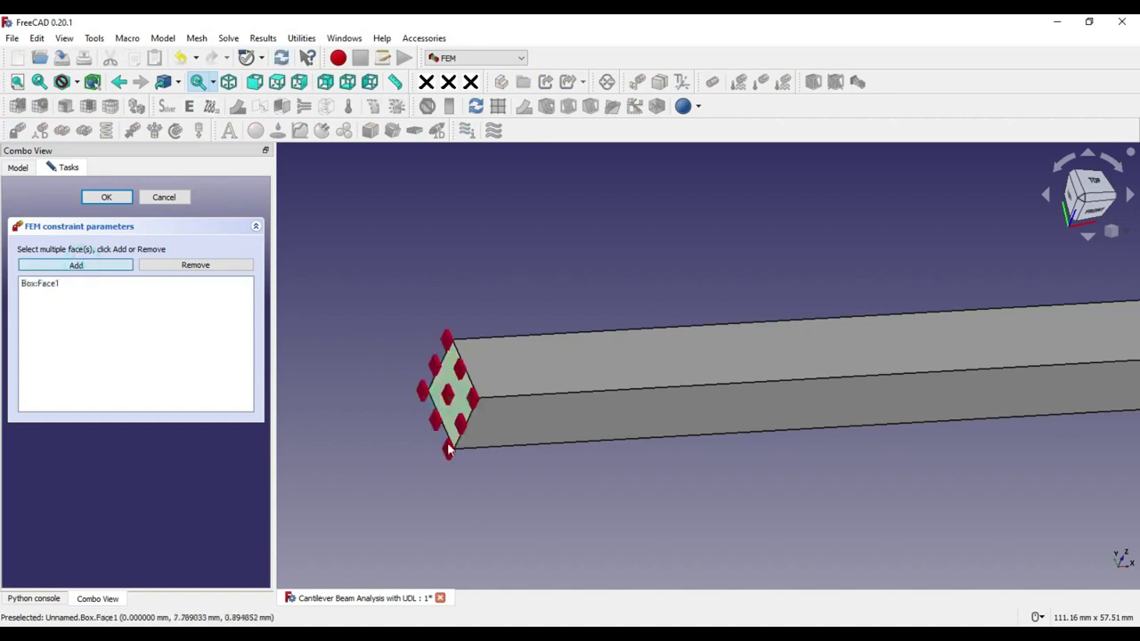
{"action": "left_click", "coordinate": [96, 197]}
Inspect the fixed constraint symbols at the beam's end up close, and return to the isometric view
{"action": "middle_click_drag", "start_coordinate": [513, 456], "coordinate": [360, 400]}
{"action": "scroll", "coordinate": [428, 334], "scroll_direction": "up", "scroll_amount": 5}
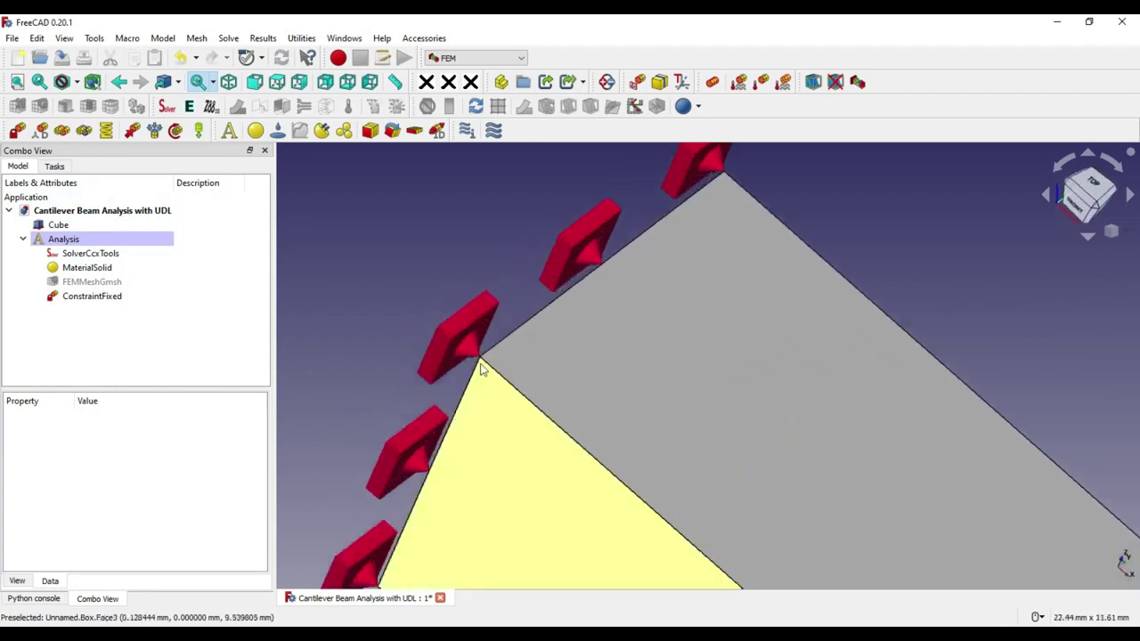
{"action": "middle_click_drag", "start_coordinate": [452, 368], "coordinate": [600, 260]}
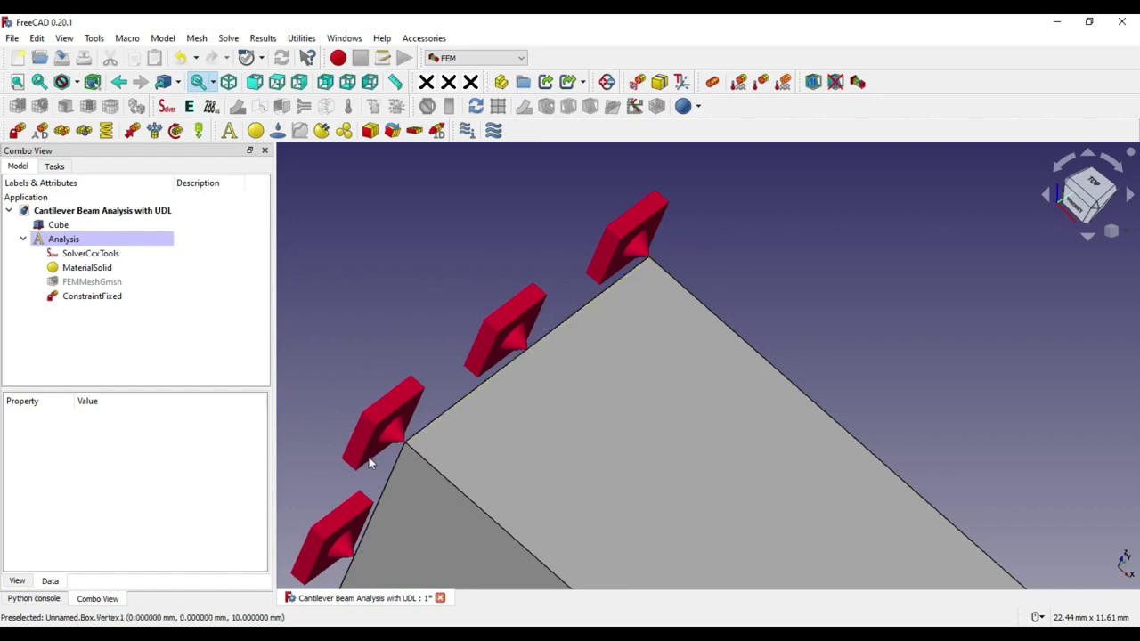
{"action": "scroll", "coordinate": [459, 348], "scroll_direction": "down", "scroll_amount": 4}
{"action": "middle_click_drag", "start_coordinate": [448, 478], "coordinate": [491, 330]}
{"action": "scroll", "coordinate": [463, 329], "scroll_direction": "down", "scroll_amount": 6}
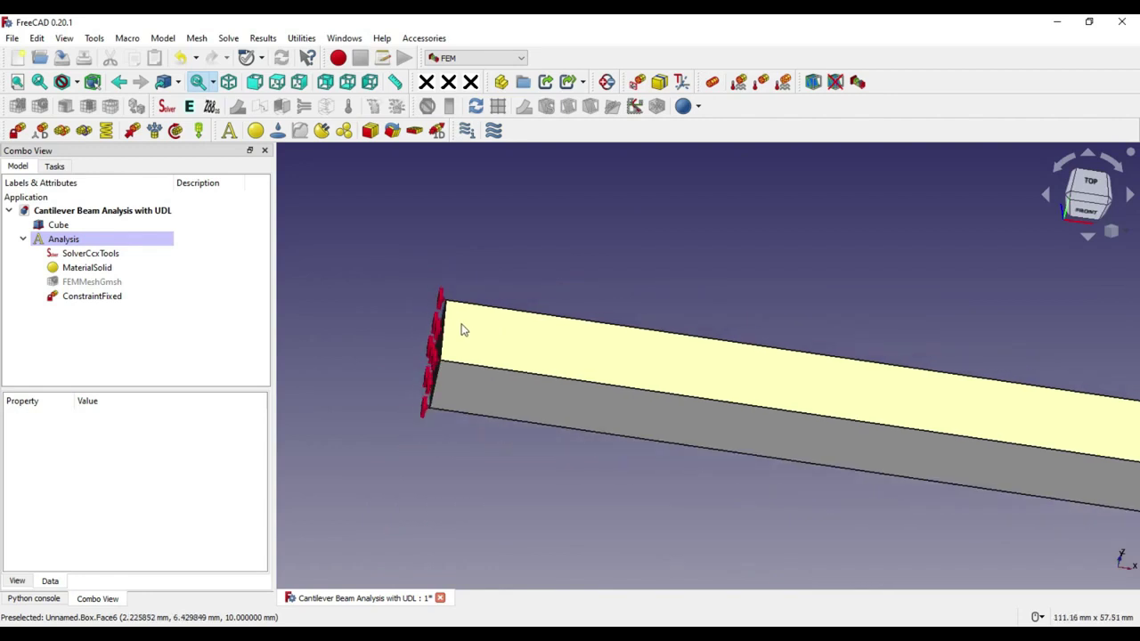
{"action": "left_click", "coordinate": [1126, 232]}
{"action": "left_click", "coordinate": [1090, 267]}
{"action": "left_click", "coordinate": [718, 373]}
{"action": "left_click", "coordinate": [437, 460]}
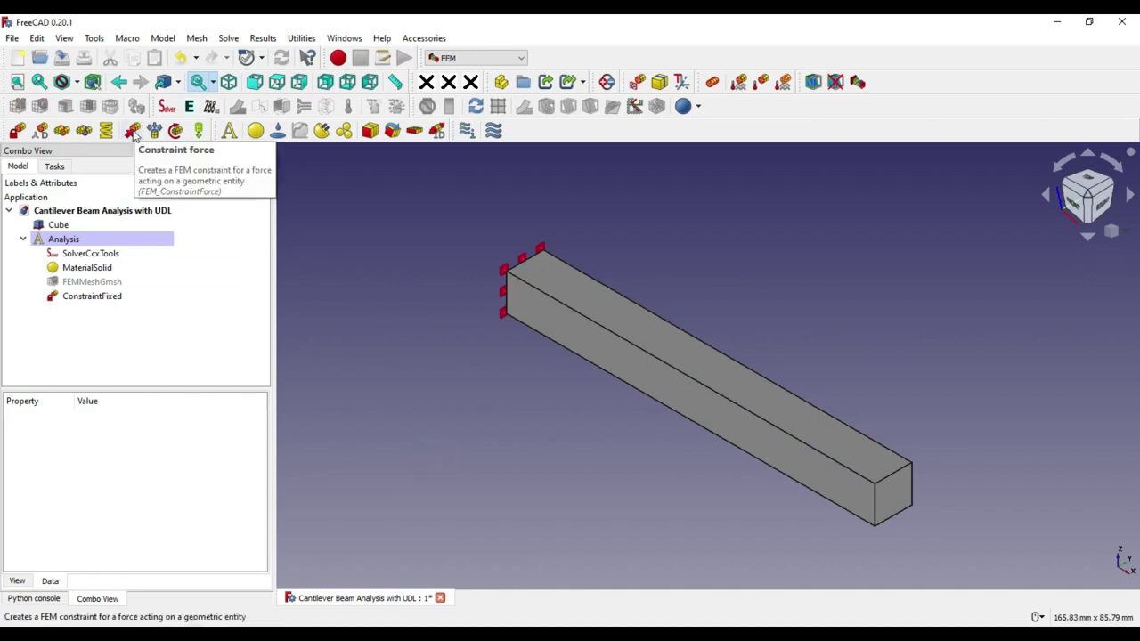
Create a force constraint acting on the beam's whole top face
{"action": "left_click", "coordinate": [132, 132]}
{"action": "left_click", "coordinate": [76, 266]}
{"action": "left_click", "coordinate": [651, 323]}
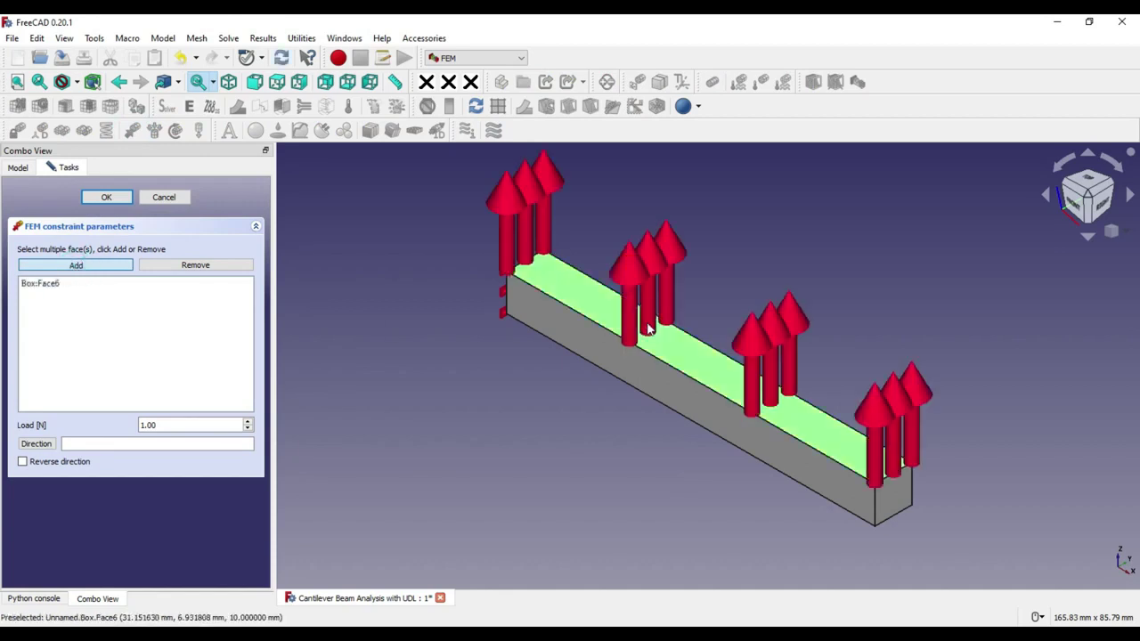
{"action": "scroll", "coordinate": [600, 453], "scroll_direction": "down", "scroll_amount": 4}
{"action": "scroll", "coordinate": [624, 425], "scroll_direction": "up", "scroll_amount": 4}
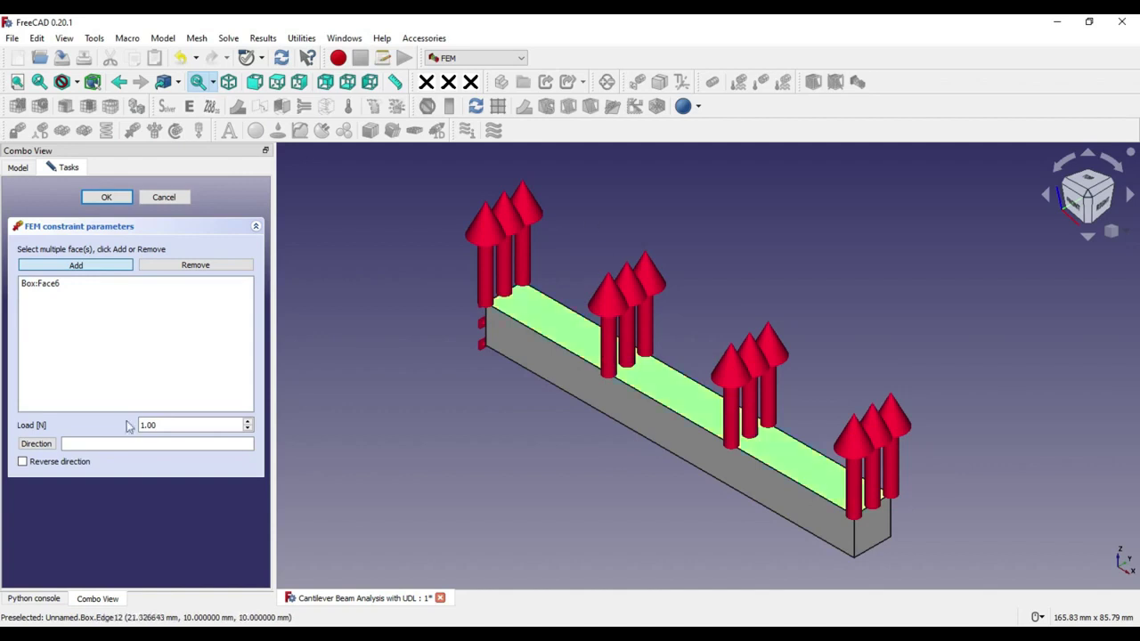
Reverse the force so it acts downward on the top face, and set the load to 1000 N
{"action": "left_click", "coordinate": [23, 462]}
{"action": "scroll", "coordinate": [614, 366], "scroll_direction": "up", "scroll_amount": 2}
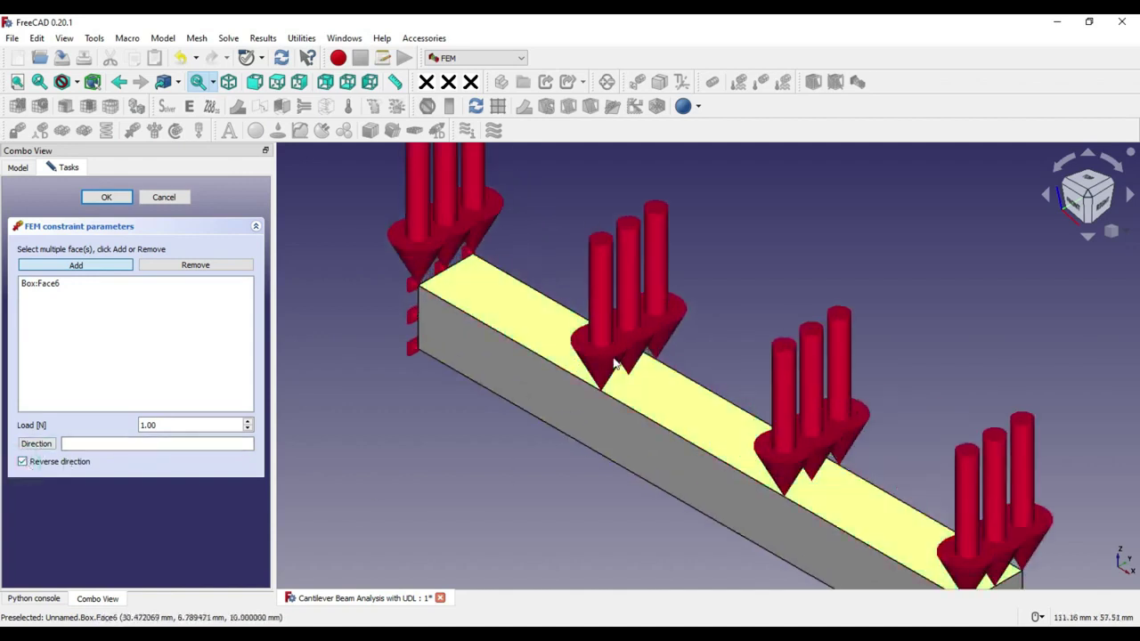
{"action": "scroll", "coordinate": [615, 365], "scroll_direction": "down", "scroll_amount": 3}
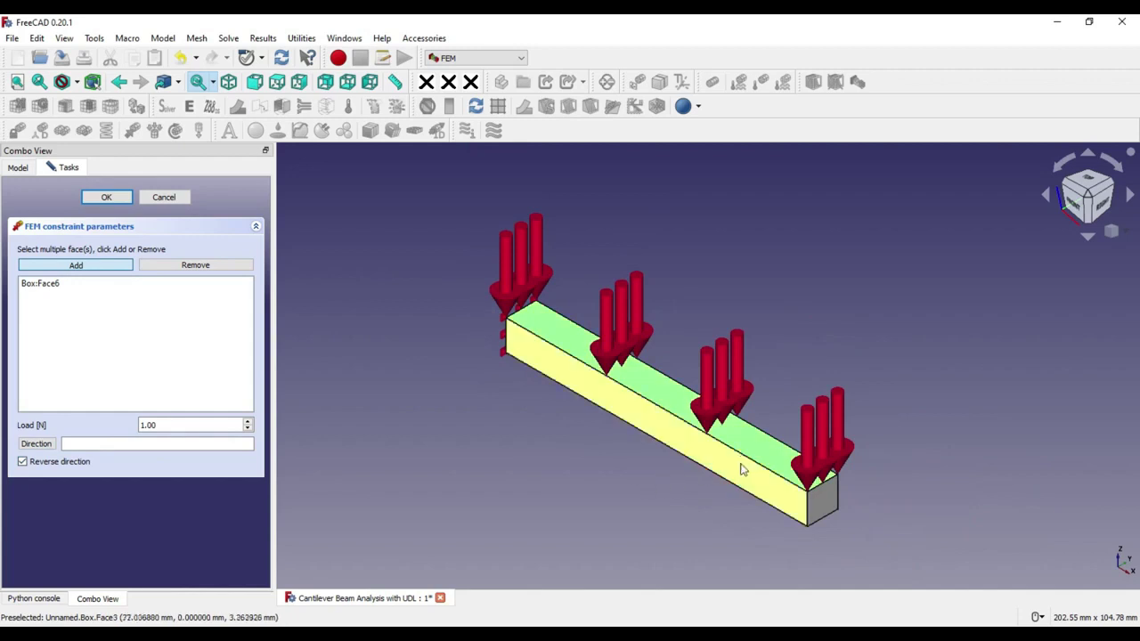
{"action": "left_click", "coordinate": [146, 426]}
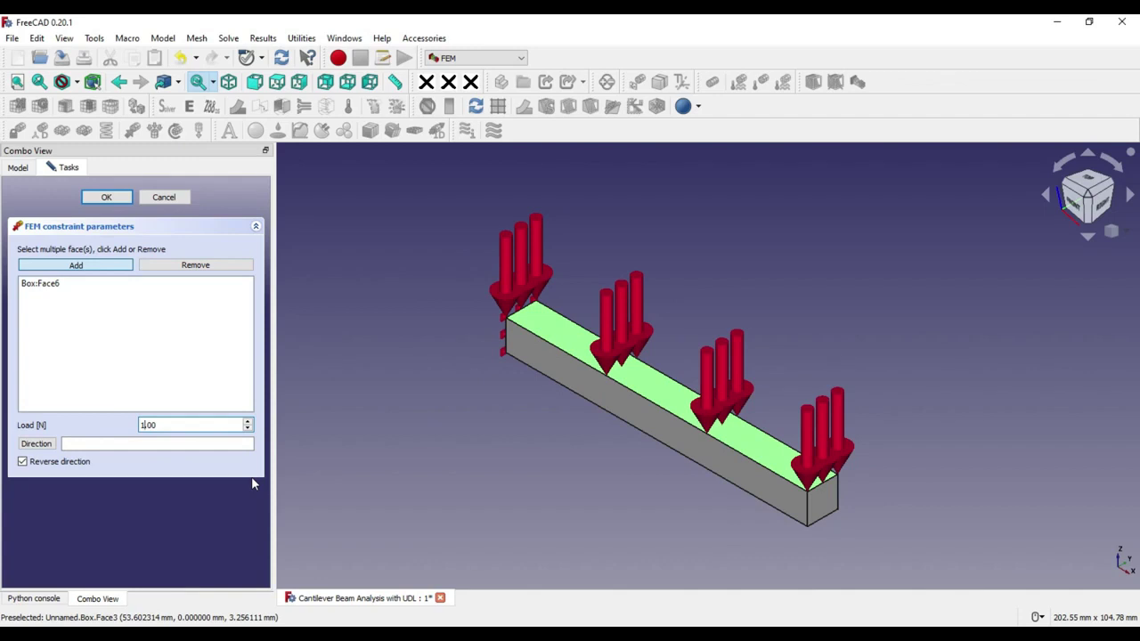
{"action": "type", "text": "000"}
{"action": "left_click", "coordinate": [106, 197]}
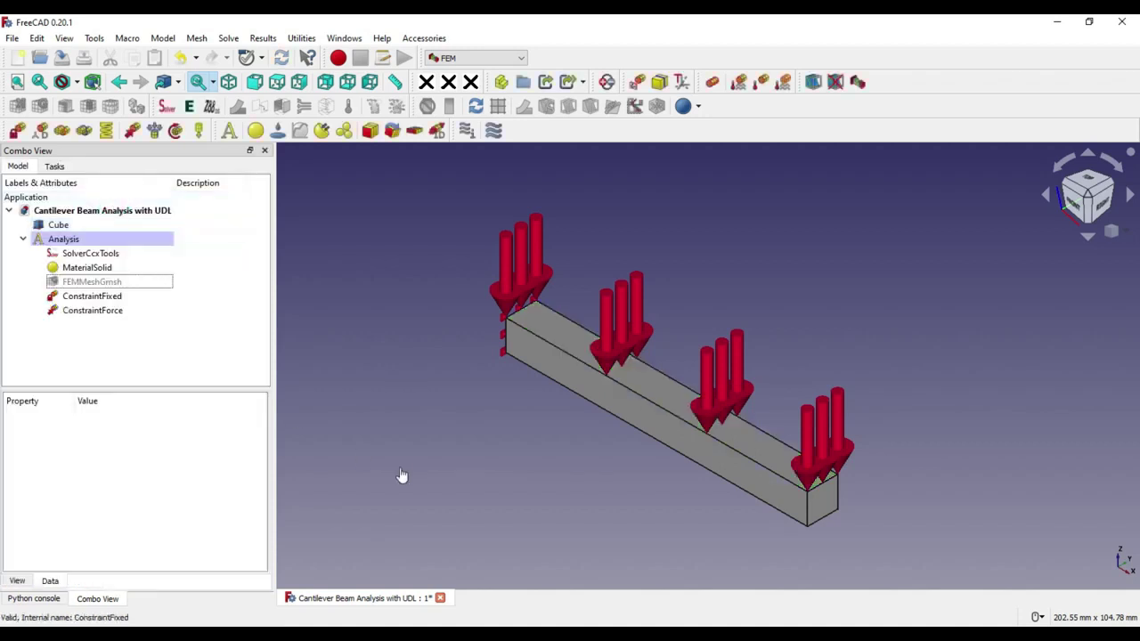
Show the Gmsh mesh beneath the load arrows, inspect it up close, and hide it again
{"action": "left_click", "coordinate": [92, 281]}
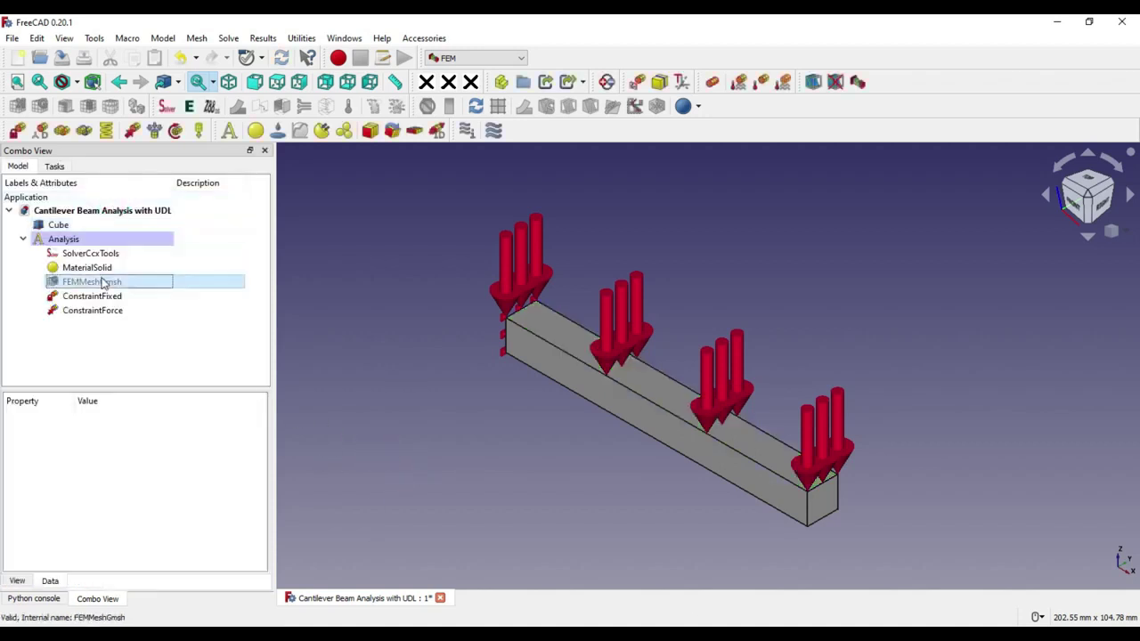
{"action": "key", "text": "space"}
{"action": "scroll", "coordinate": [488, 303], "scroll_direction": "up", "scroll_amount": 2}
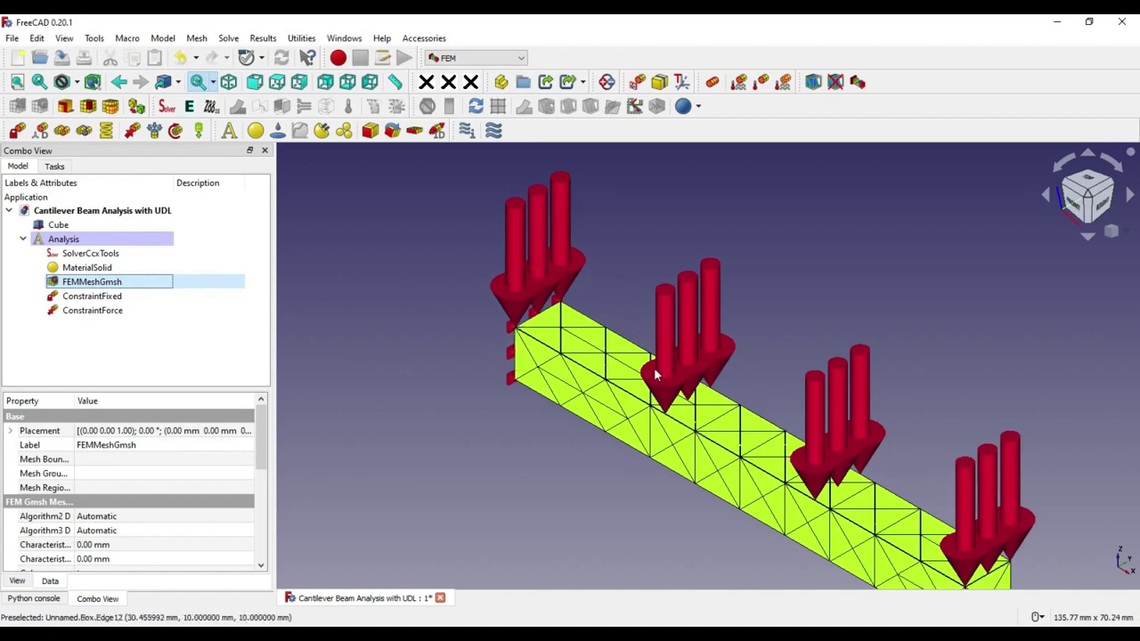
{"action": "scroll", "coordinate": [654, 374], "scroll_direction": "down", "scroll_amount": 2}
{"action": "left_click", "coordinate": [111, 284]}
{"action": "key", "text": "space"}
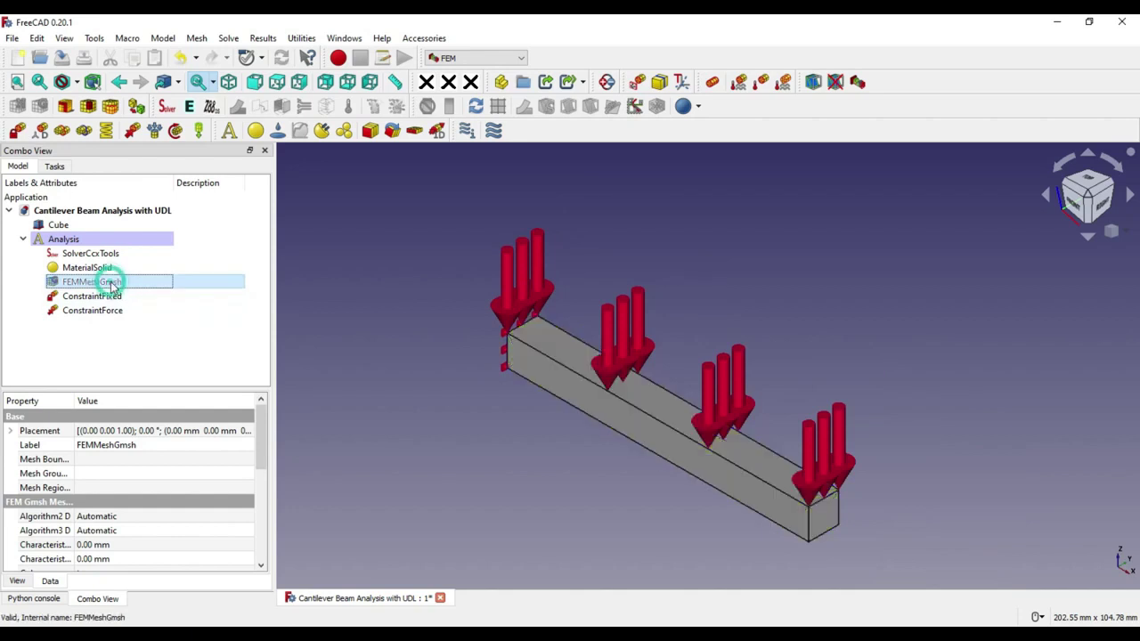
{"action": "left_click", "coordinate": [425, 374]}
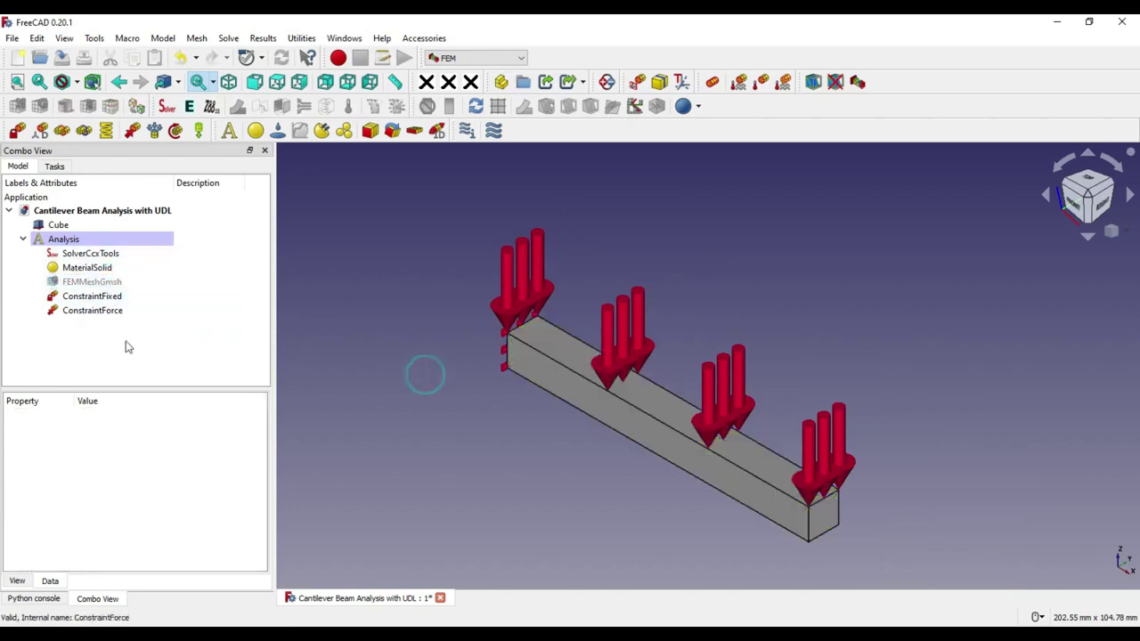
Review the analysis's solid material, the beam solid and the fixed constraint with their properties
{"action": "left_click", "coordinate": [67, 239]}
{"action": "left_click", "coordinate": [87, 267]}
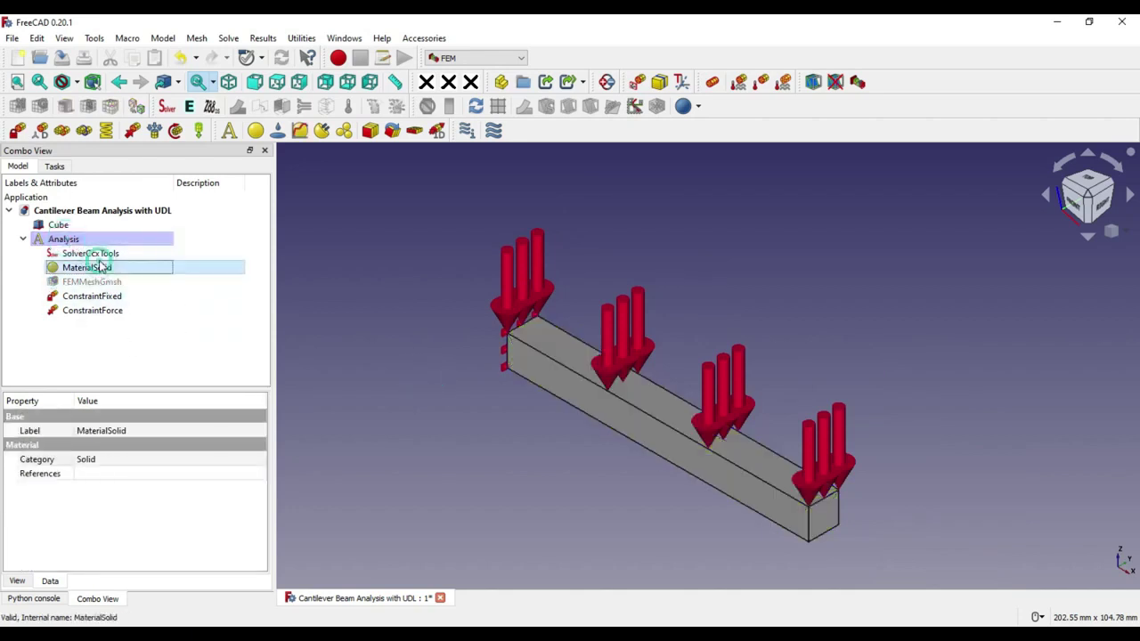
{"action": "left_click", "coordinate": [56, 224]}
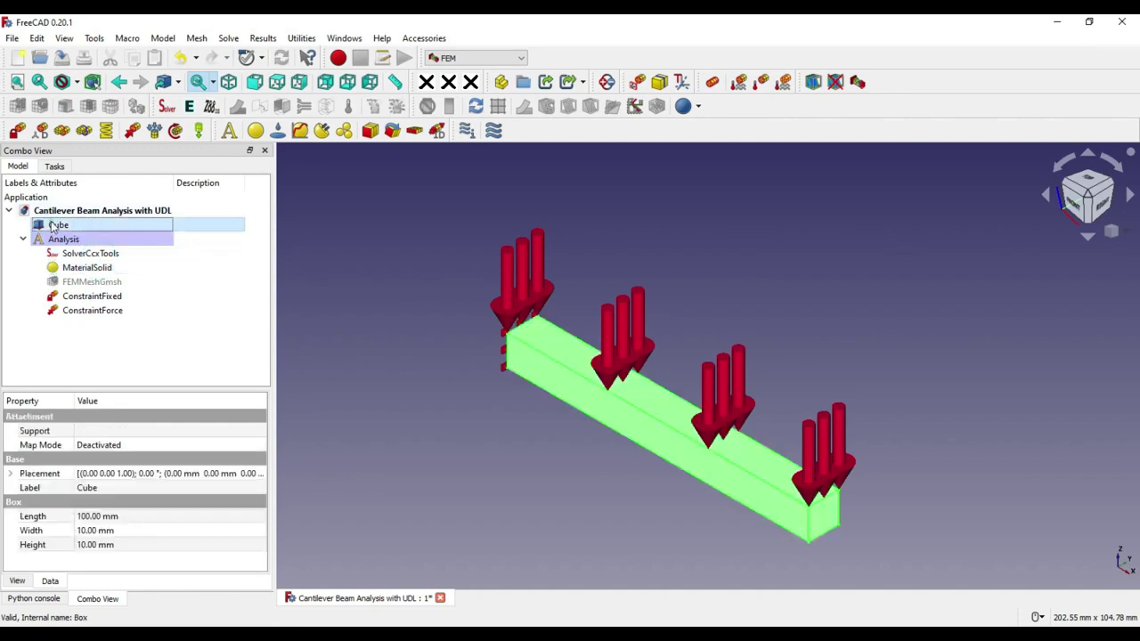
{"action": "left_click", "coordinate": [366, 252]}
{"action": "left_click", "coordinate": [89, 295]}
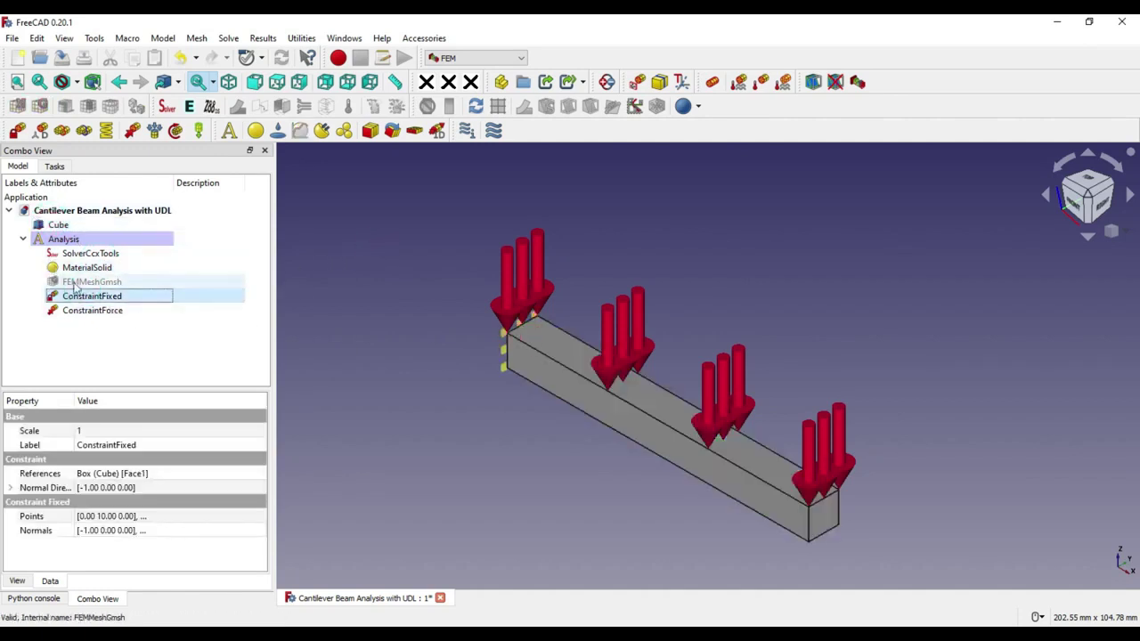
Compare the loaded beam with the mesh shown and hidden, and check the fixed and force constraints
{"action": "left_click", "coordinate": [81, 282]}
{"action": "key", "text": "space"}
{"action": "left_click", "coordinate": [298, 330]}
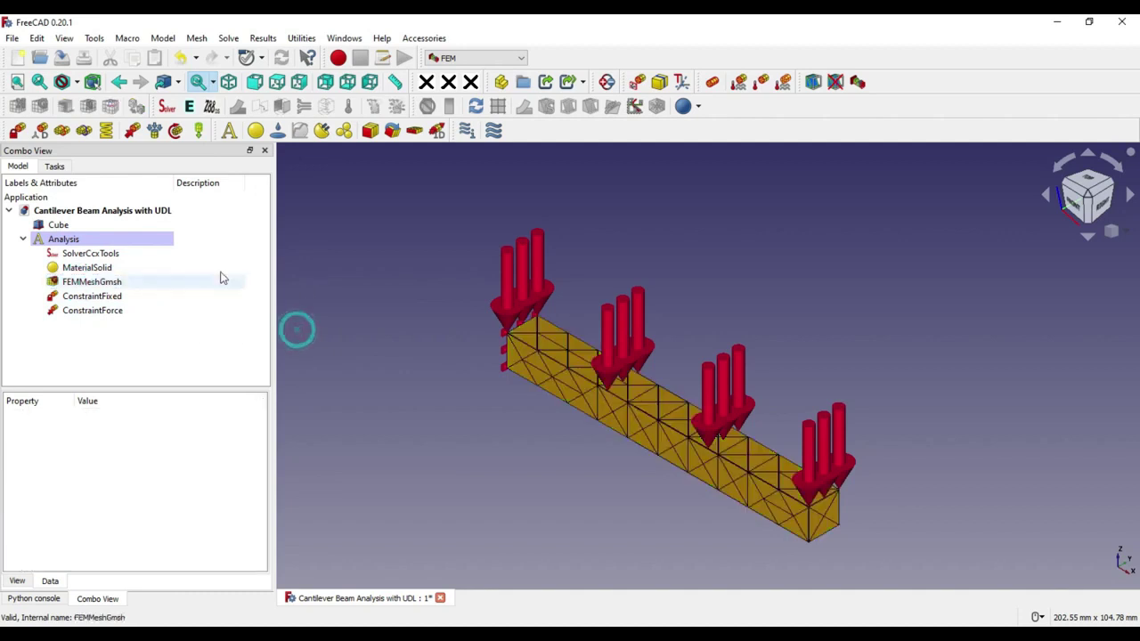
{"action": "left_click", "coordinate": [418, 230]}
{"action": "scroll", "coordinate": [902, 332], "scroll_direction": "up", "scroll_amount": 2}
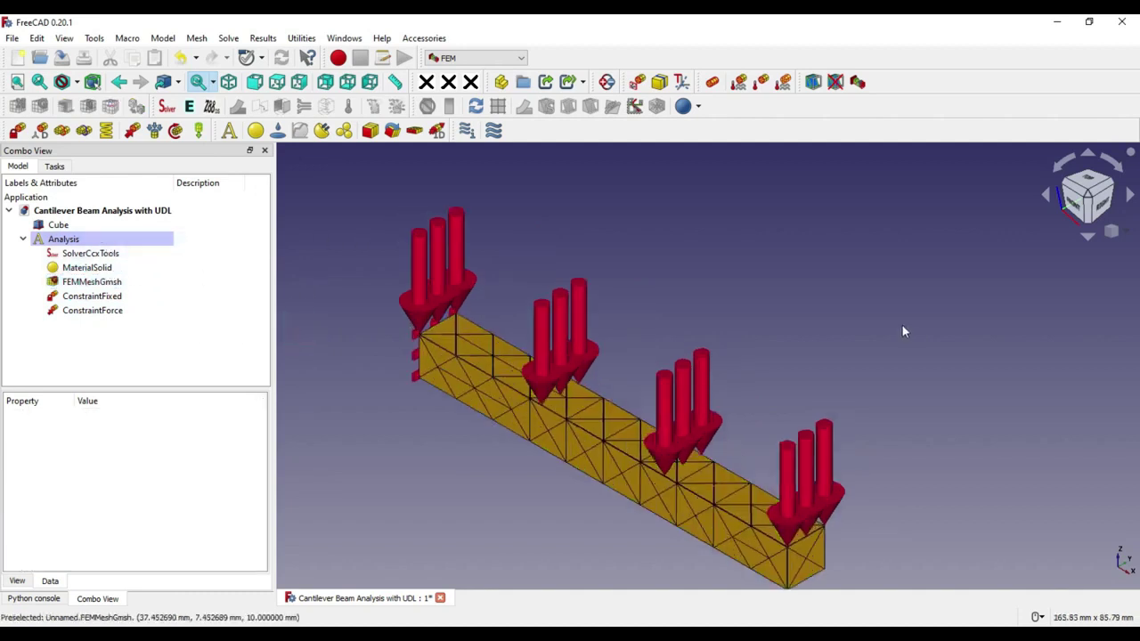
{"action": "left_click", "coordinate": [373, 431]}
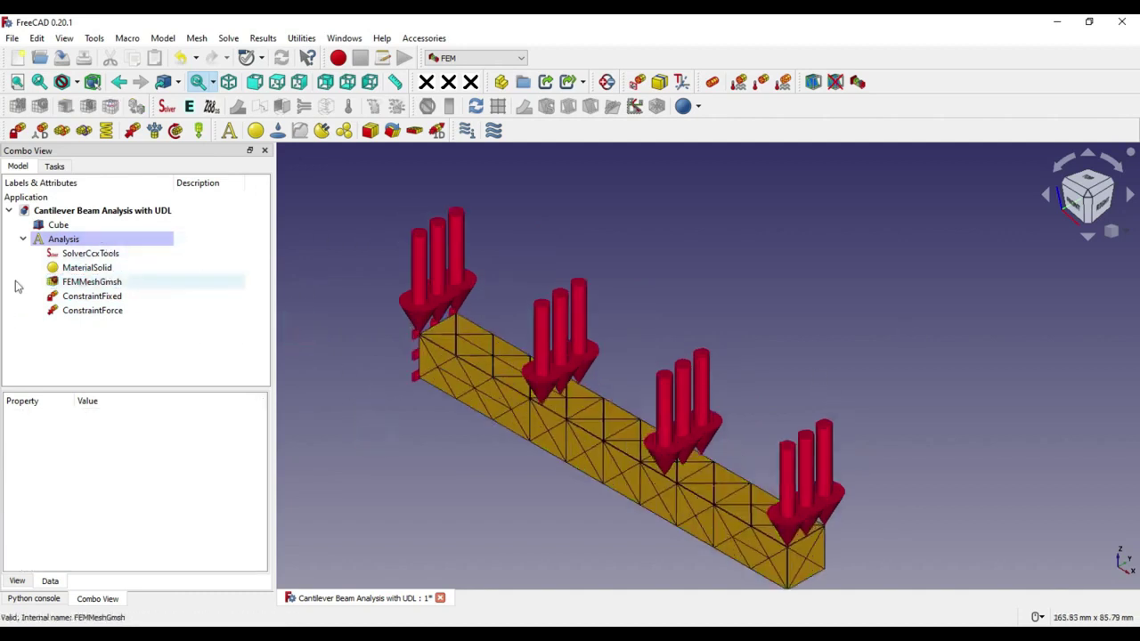
{"action": "left_click", "coordinate": [90, 285]}
{"action": "key", "text": "space"}
{"action": "left_click", "coordinate": [89, 297]}
{"action": "left_click", "coordinate": [88, 311]}
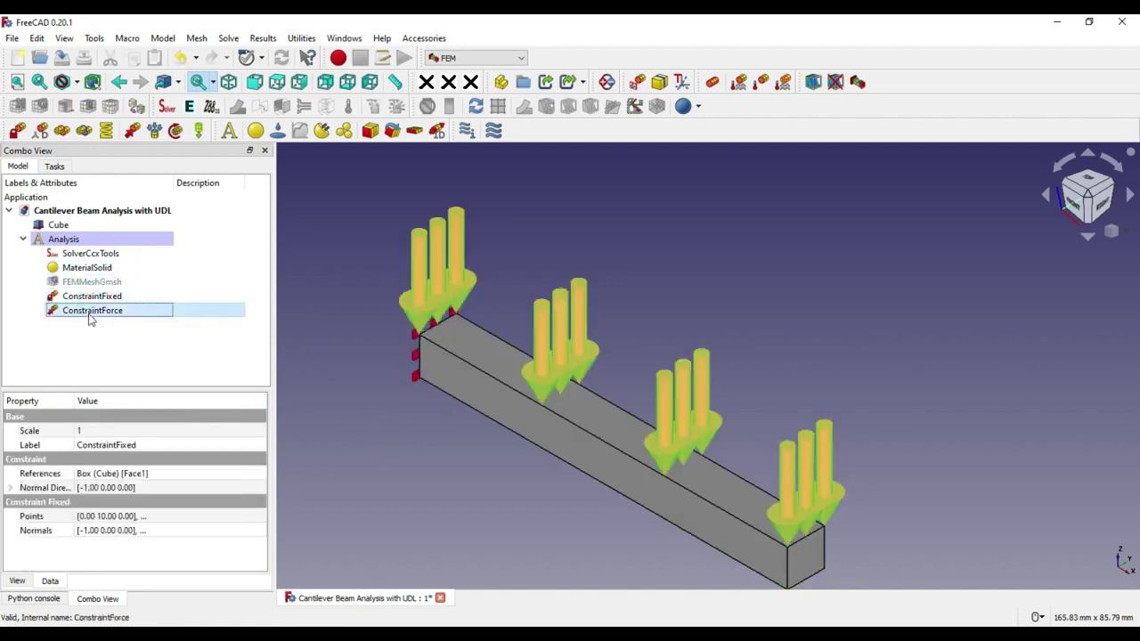
Save the document and make the Gmsh mesh visible on the loaded beam
{"action": "left_click", "coordinate": [90, 282]}
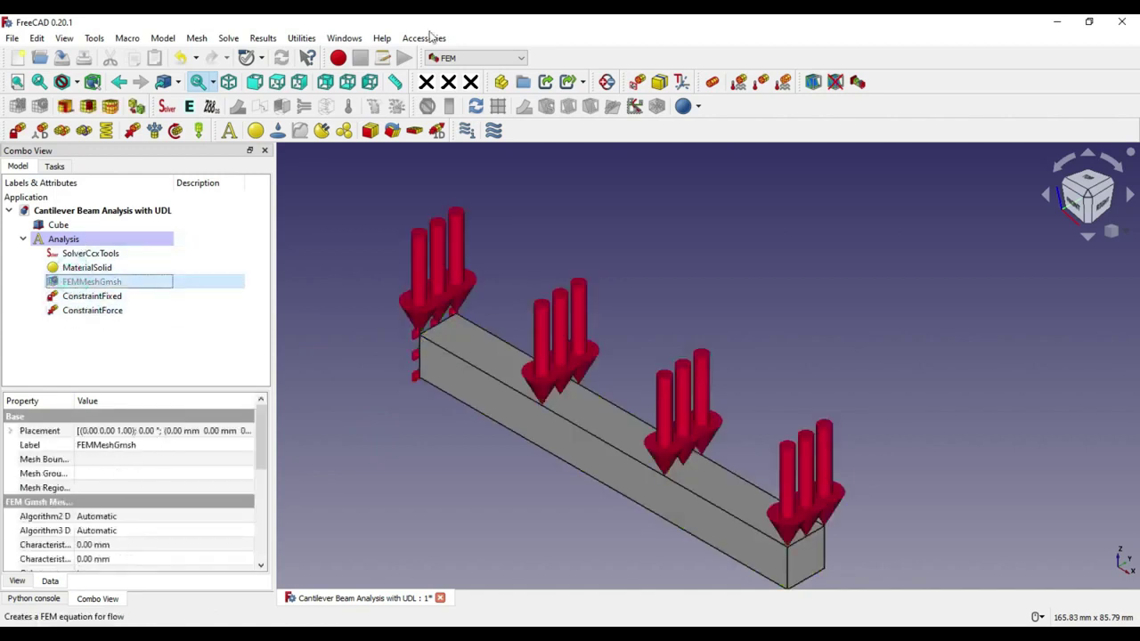
{"action": "left_click", "coordinate": [12, 38]}
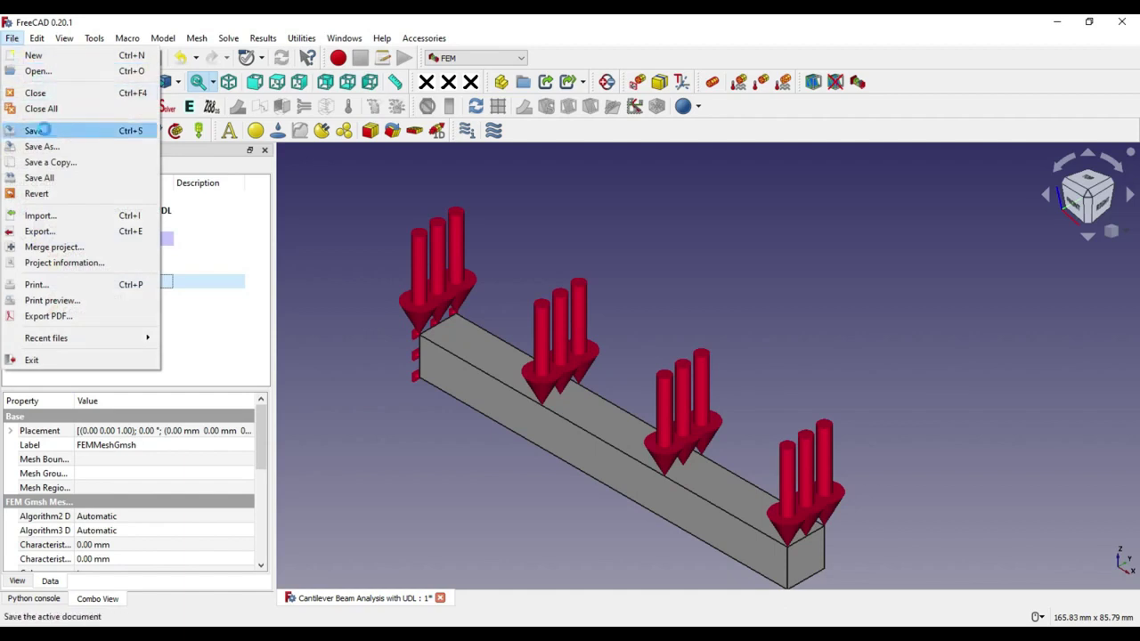
{"action": "left_click", "coordinate": [42, 130]}
{"action": "left_click", "coordinate": [47, 227]}
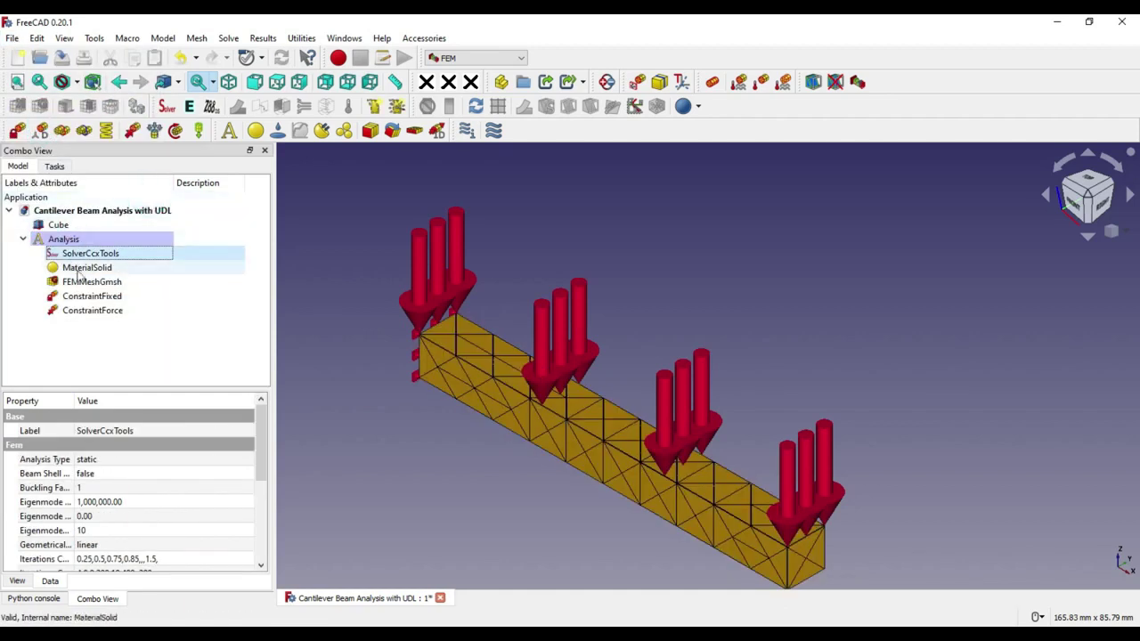
Run the static analysis with the SolverCcxTools solver
{"action": "left_click", "coordinate": [178, 239]}
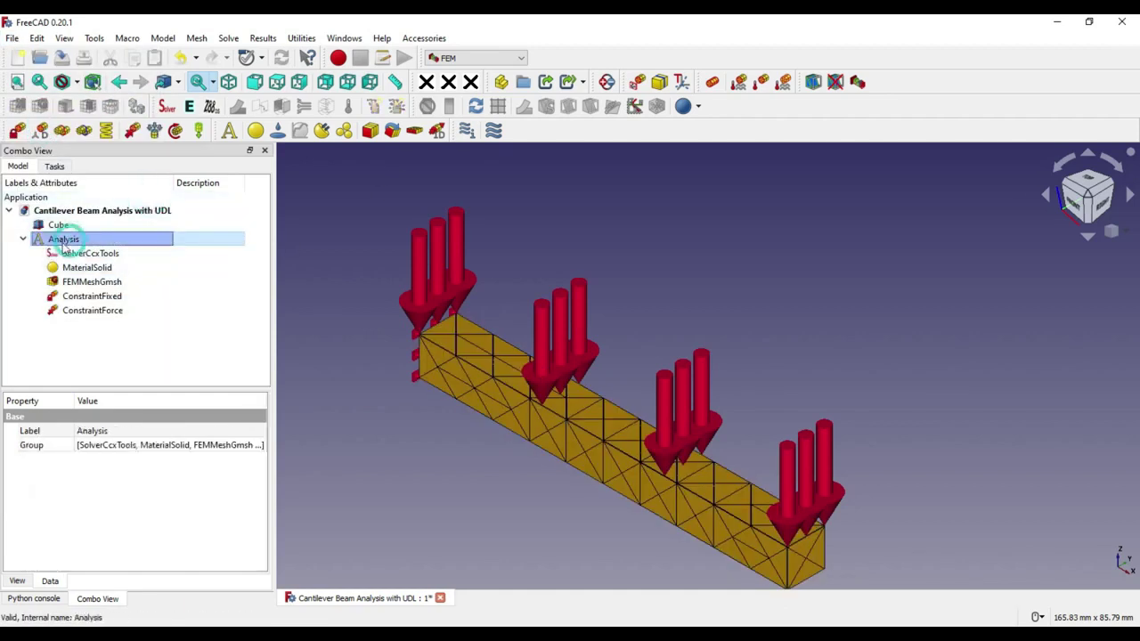
{"action": "left_click", "coordinate": [70, 254]}
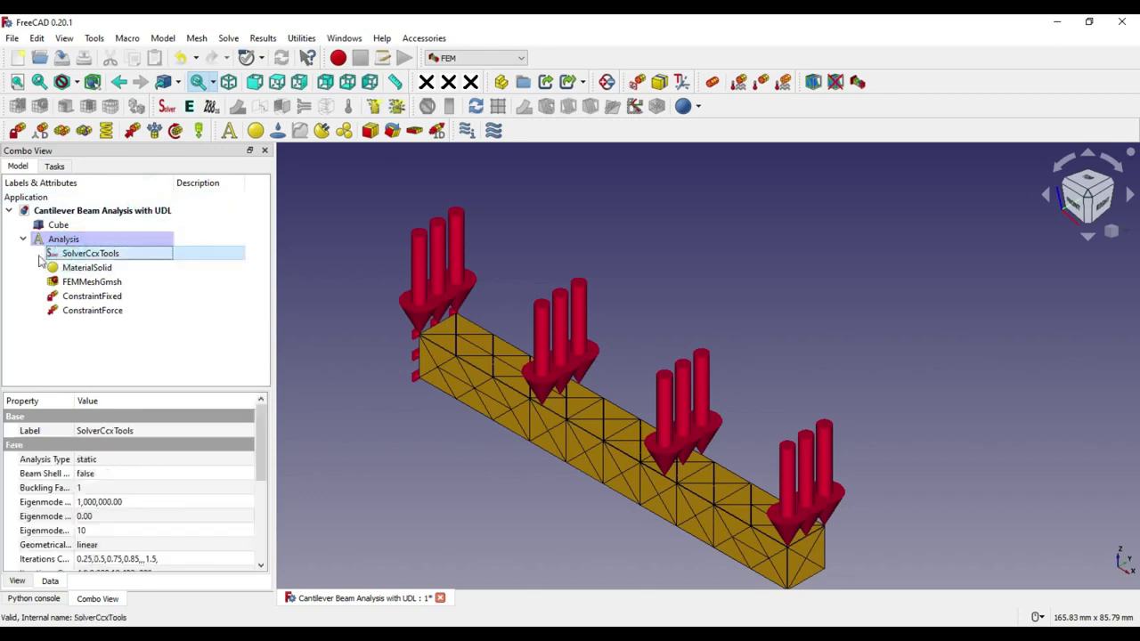
{"action": "left_click", "coordinate": [349, 360]}
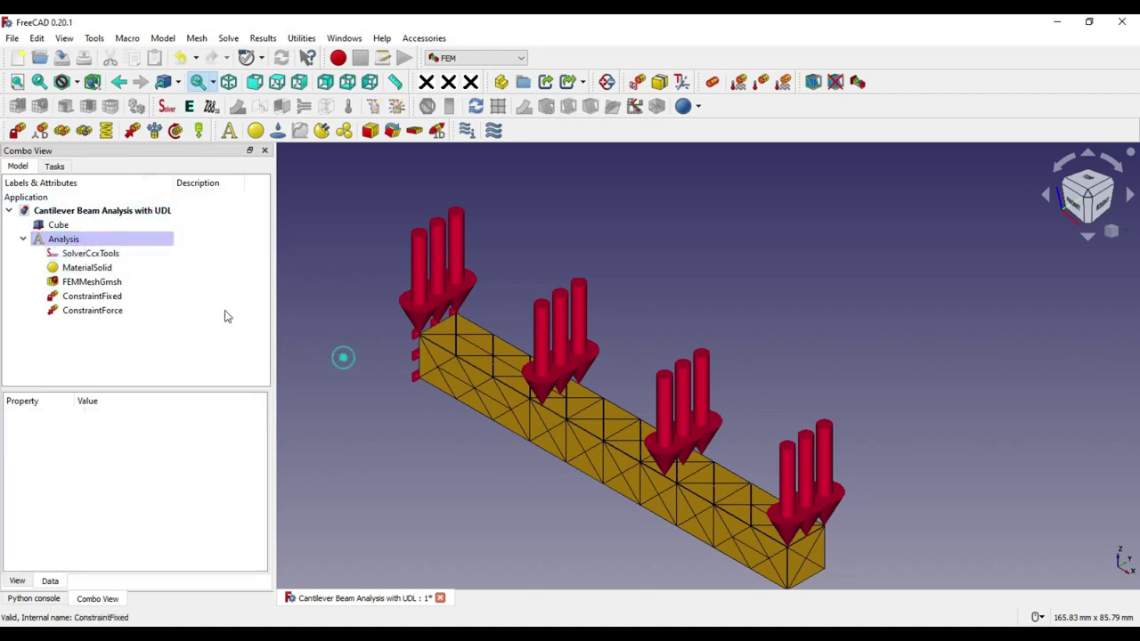
{"action": "left_click", "coordinate": [87, 255]}
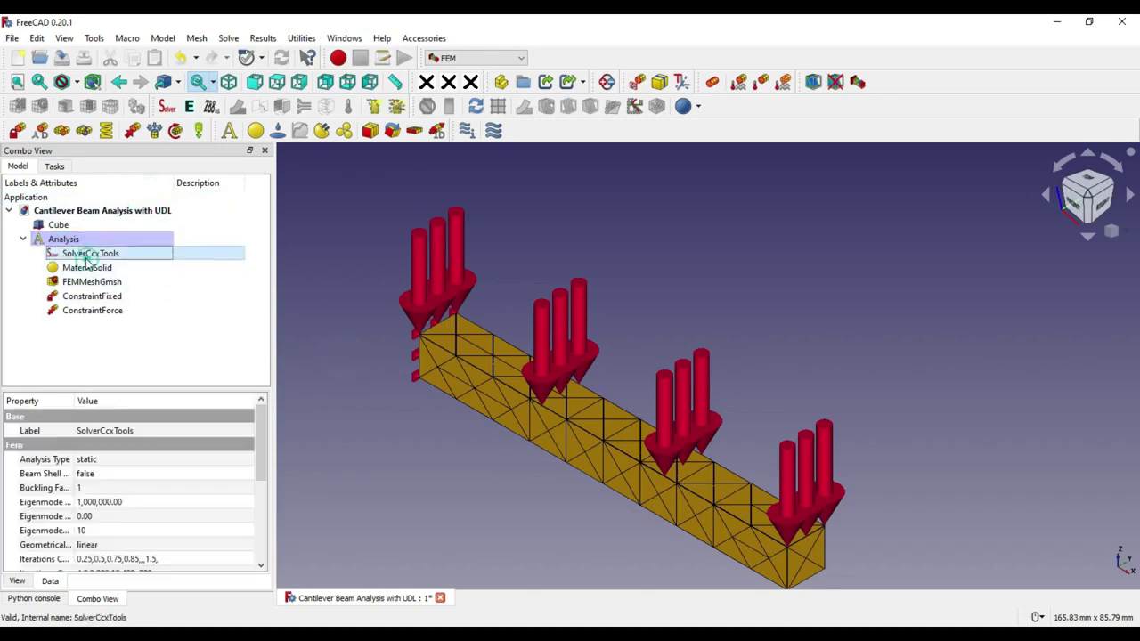
{"action": "left_click", "coordinate": [400, 108]}
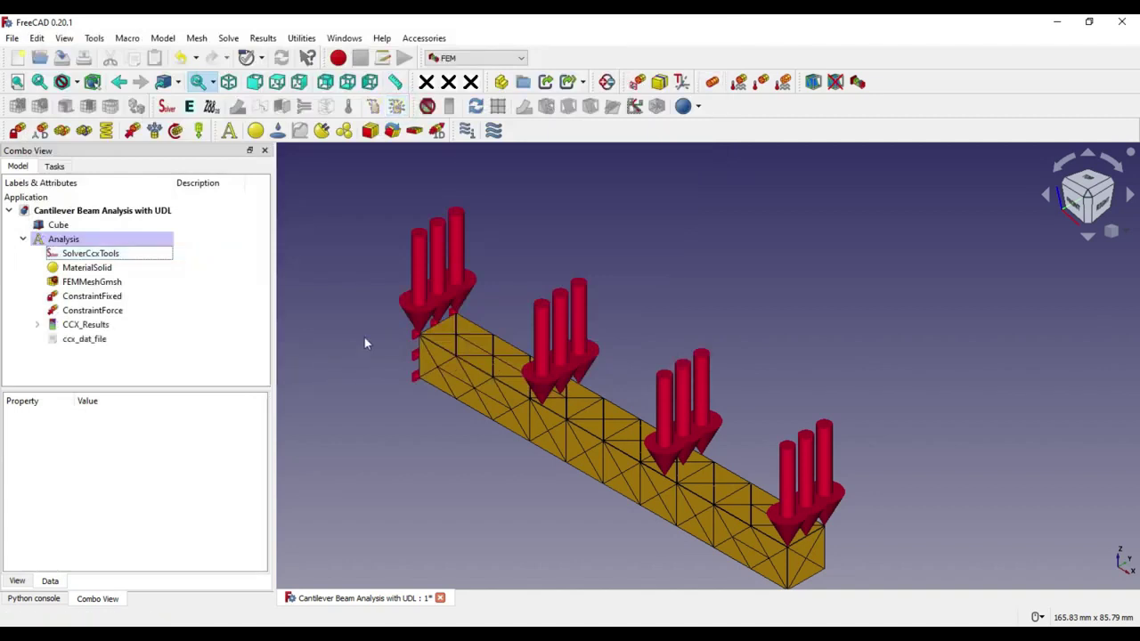
Open the CCX results and view the beam's displacement magnitude in isometric view
{"action": "scroll", "coordinate": [385, 321], "scroll_direction": "down", "scroll_amount": 3}
{"action": "scroll", "coordinate": [386, 326], "scroll_direction": "up", "scroll_amount": 3}
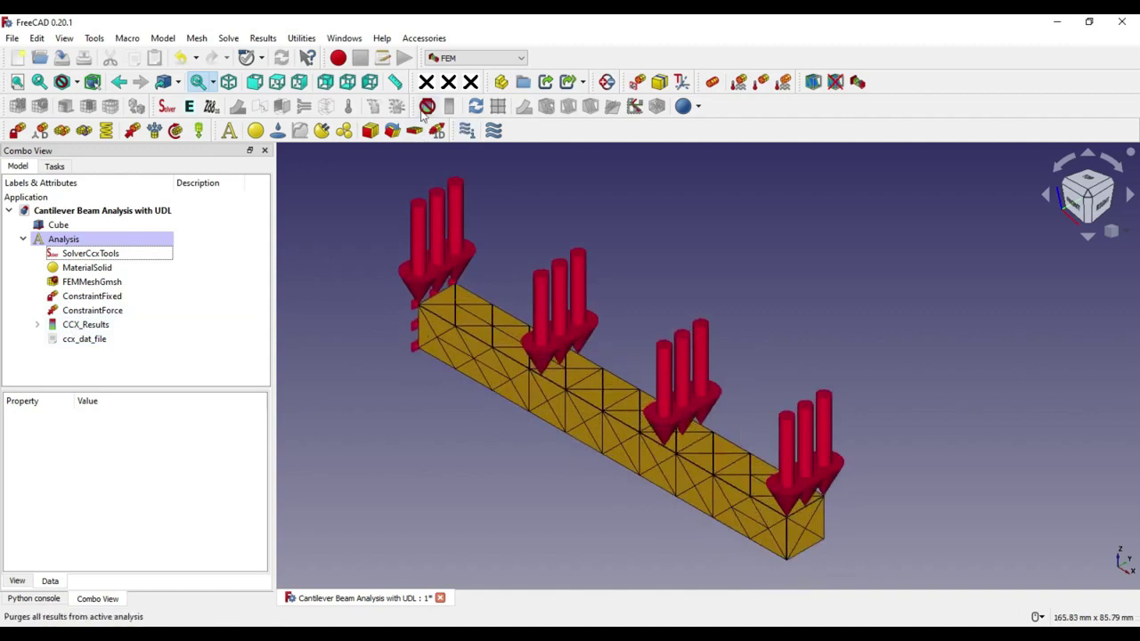
{"action": "double_click", "coordinate": [96, 326]}
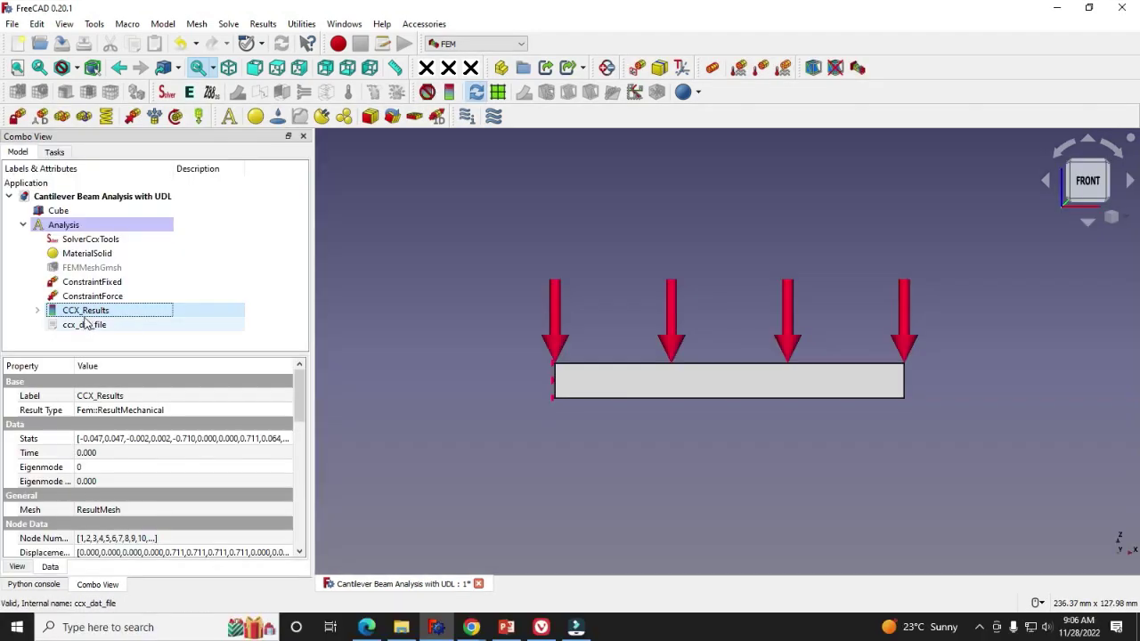
{"action": "double_click", "coordinate": [87, 317]}
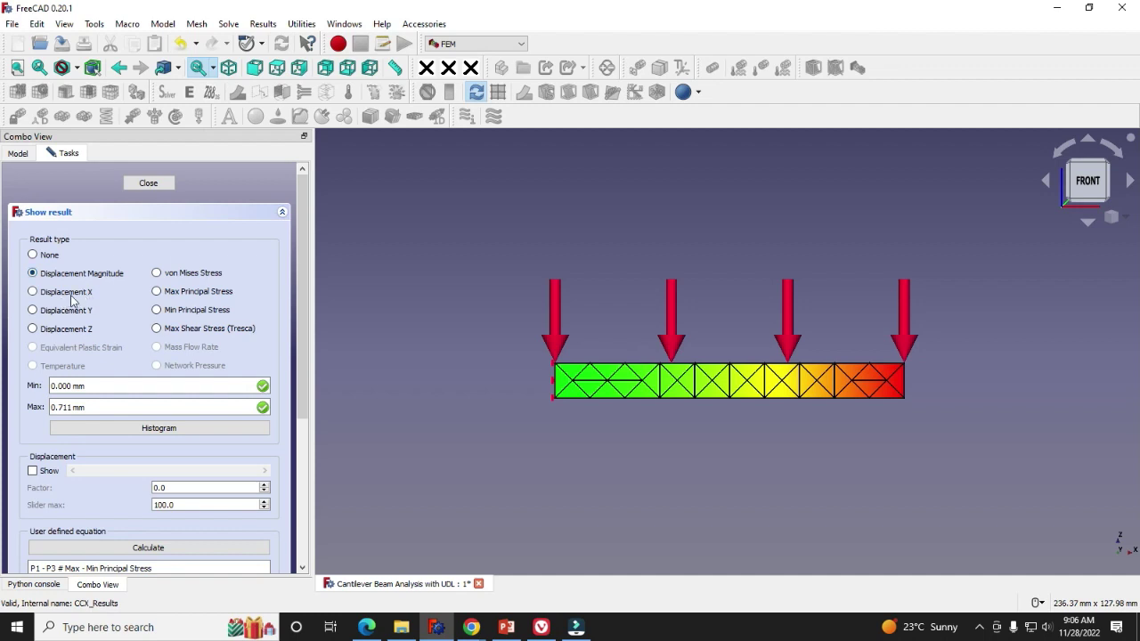
{"action": "left_click", "coordinate": [1114, 219]}
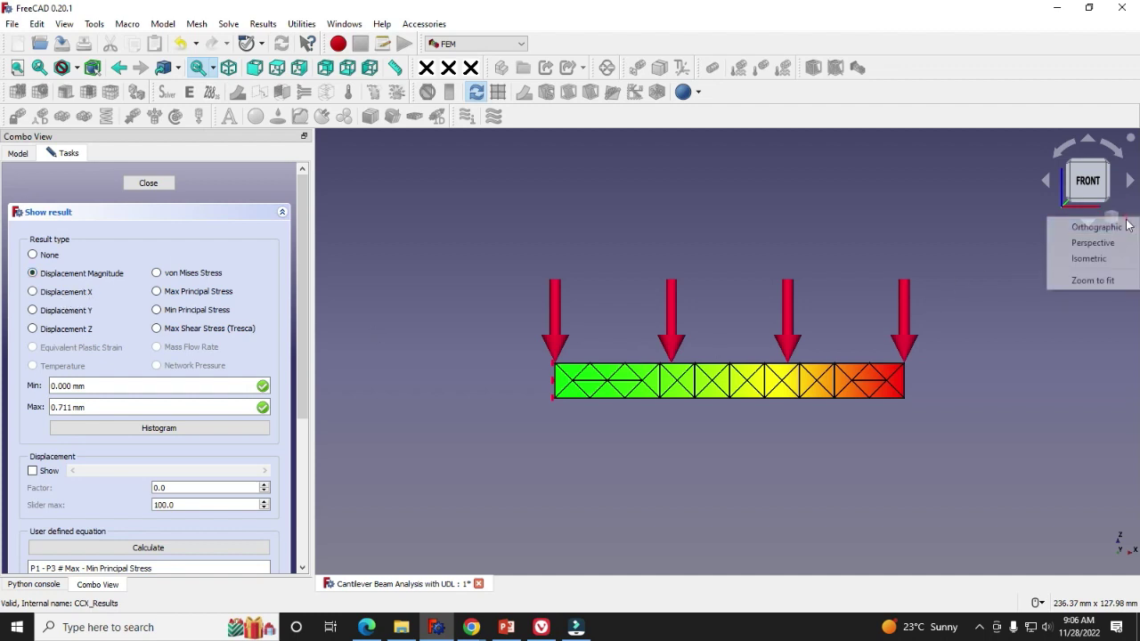
{"action": "left_click", "coordinate": [1092, 257]}
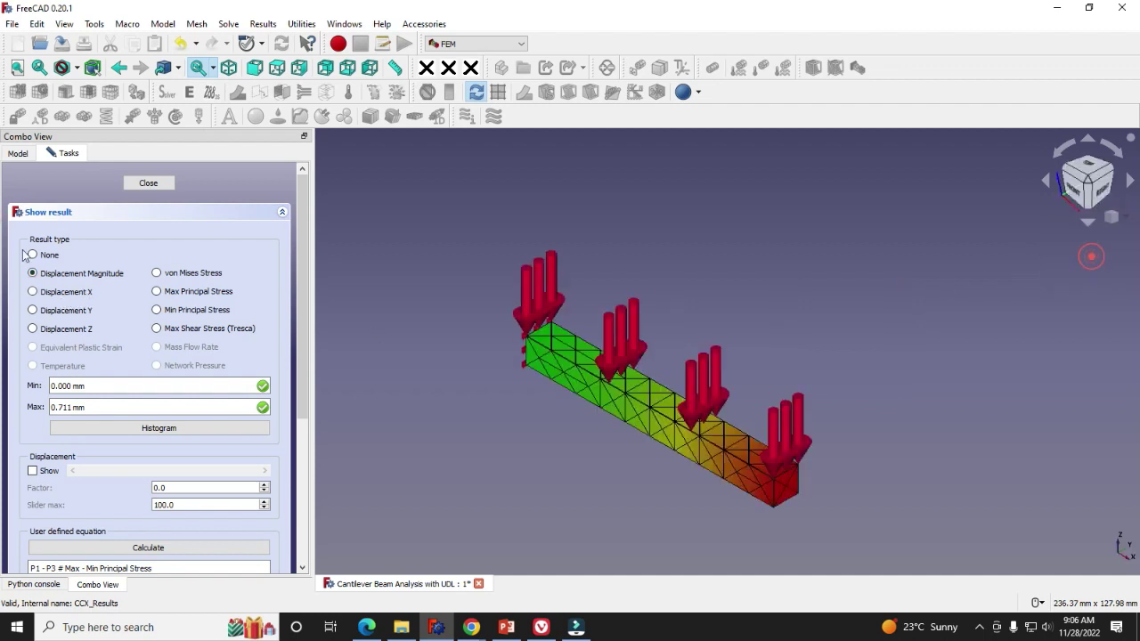
Display the von Mises stress and the max principal stress, examining the beam's fixed end up close
{"action": "left_click", "coordinate": [156, 274]}
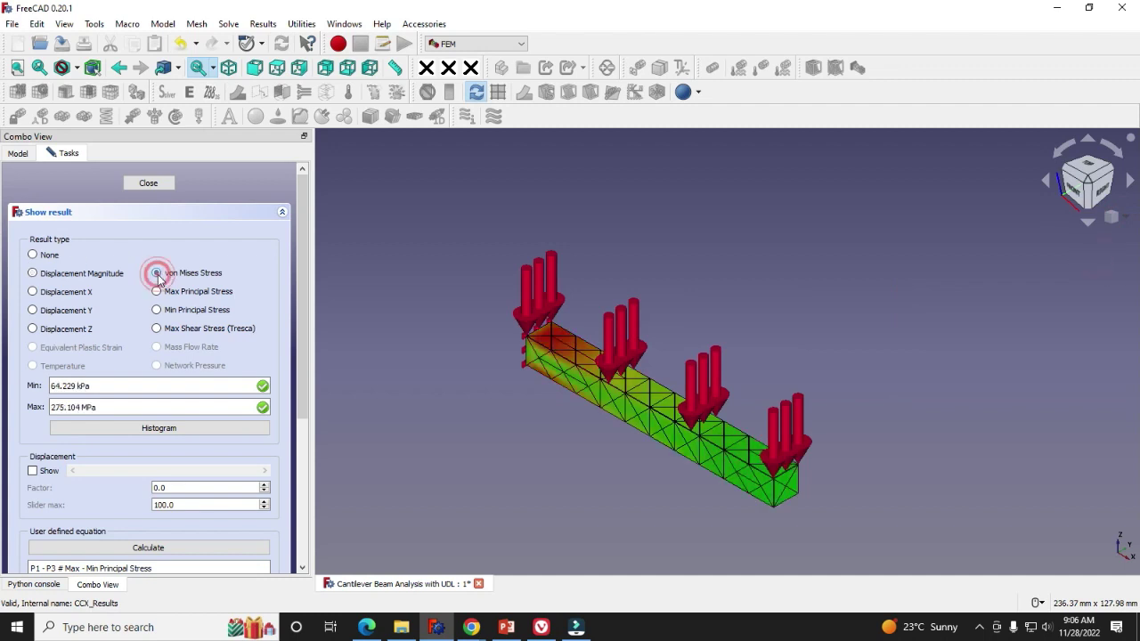
{"action": "scroll", "coordinate": [610, 463], "scroll_direction": "up", "scroll_amount": 3}
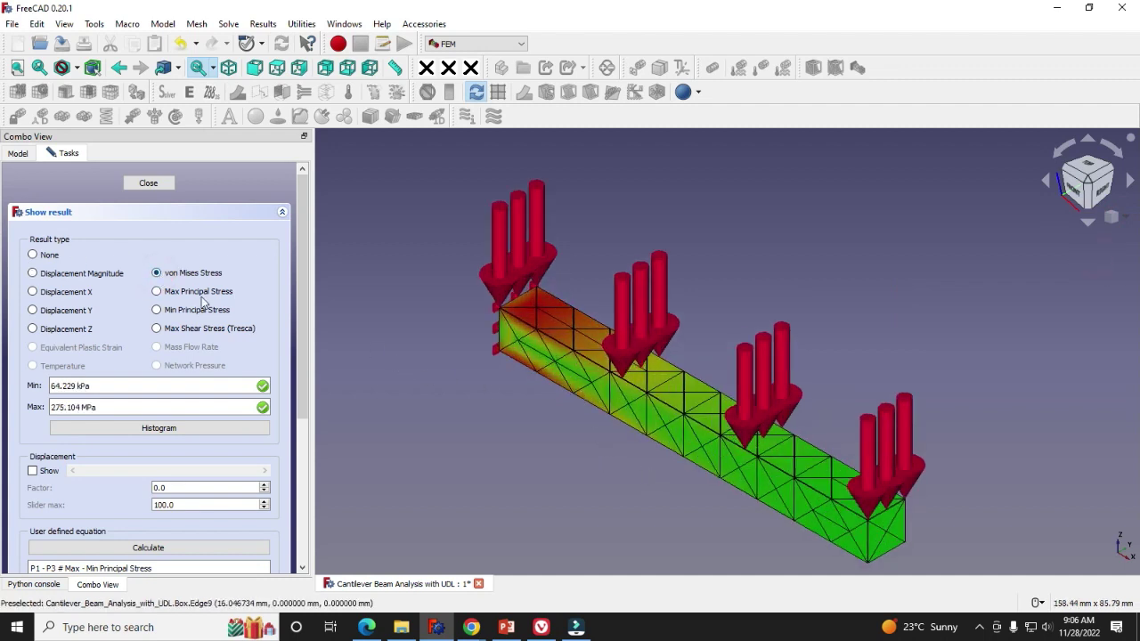
{"action": "left_click", "coordinate": [157, 292]}
{"action": "middle_click_drag", "start_coordinate": [504, 384], "coordinate": [713, 358]}
{"action": "scroll", "coordinate": [380, 392], "scroll_direction": "up", "scroll_amount": 6}
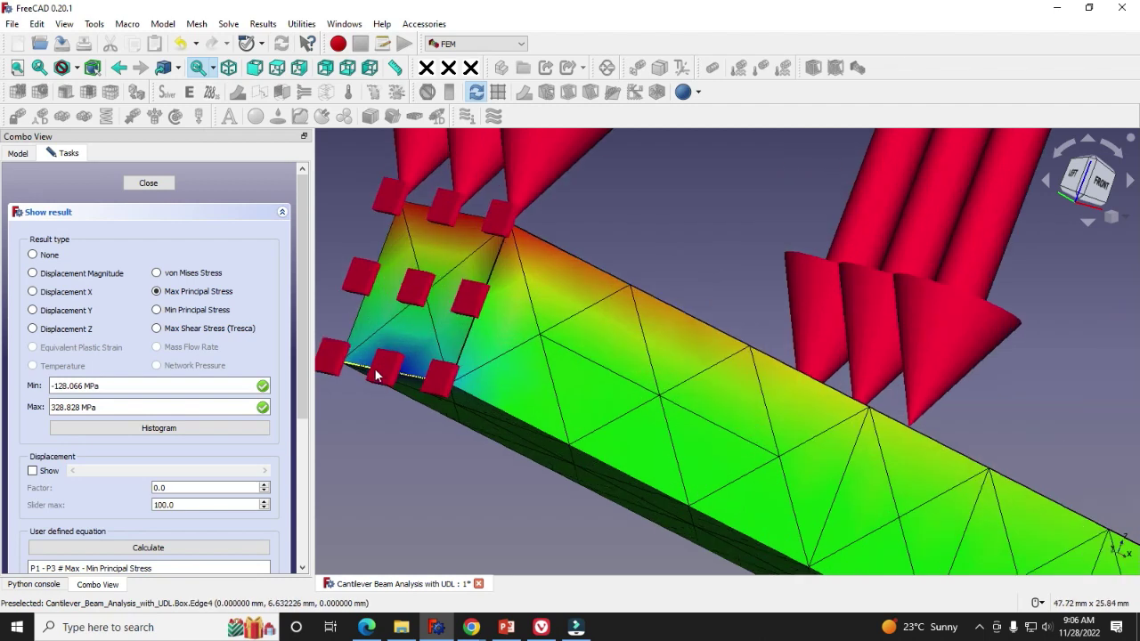
Display the min principal stress and examine its distribution around the beam's fixed end
{"action": "left_click", "coordinate": [157, 310]}
{"action": "scroll", "coordinate": [497, 412], "scroll_direction": "down", "scroll_amount": 3}
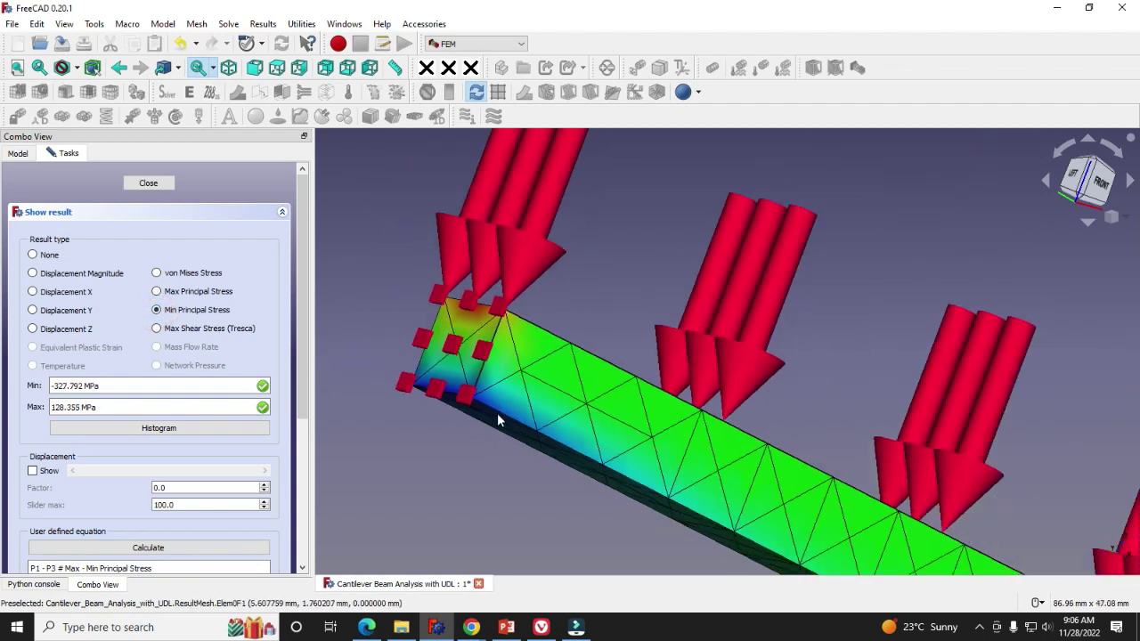
{"action": "middle_click_drag", "start_coordinate": [489, 435], "coordinate": [402, 437]}
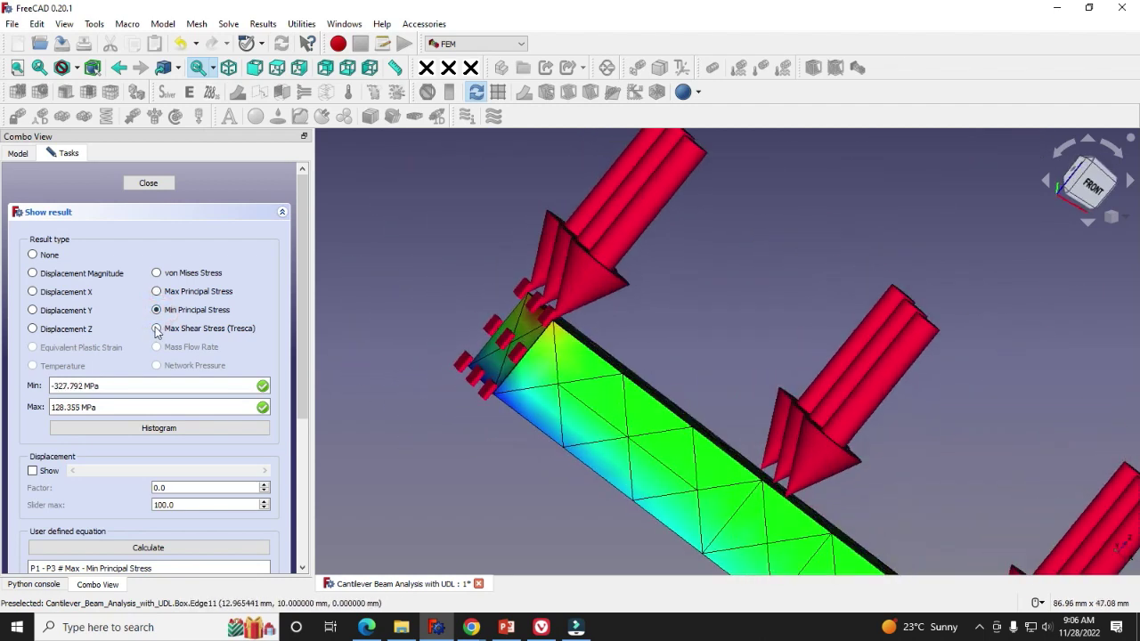
Display the max shear stress (Tresca) over the whole beam and return to the isometric view
{"action": "left_click", "coordinate": [158, 329]}
{"action": "scroll", "coordinate": [600, 348], "scroll_direction": "down", "scroll_amount": 3}
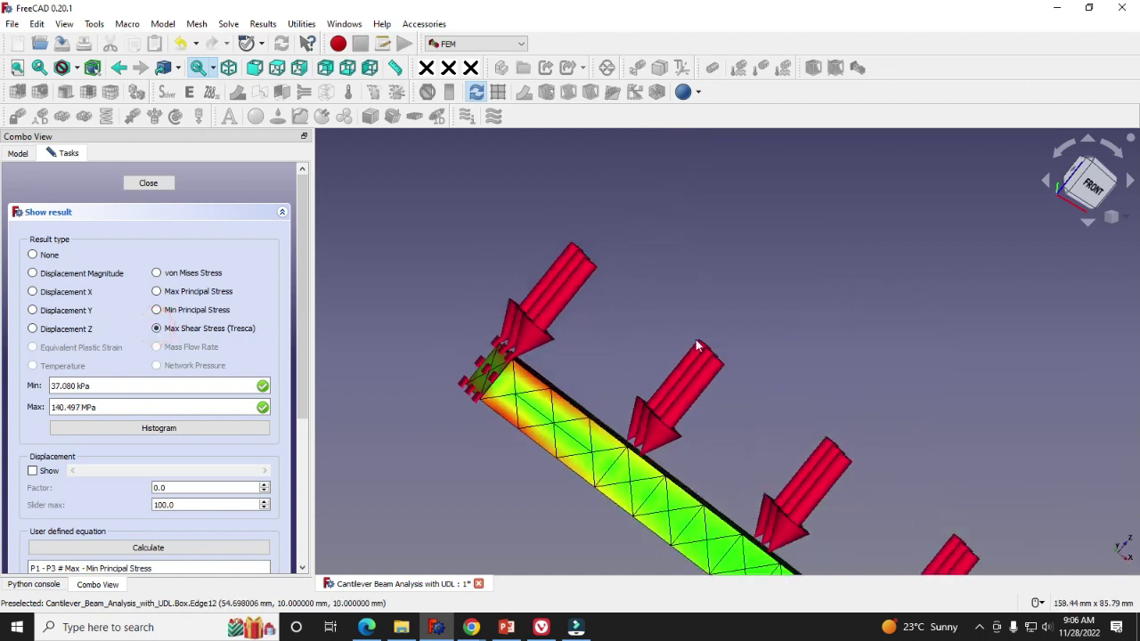
{"action": "scroll", "coordinate": [600, 347], "scroll_direction": "down", "scroll_amount": 2}
{"action": "left_click", "coordinate": [1126, 218]}
{"action": "left_click", "coordinate": [1095, 259]}
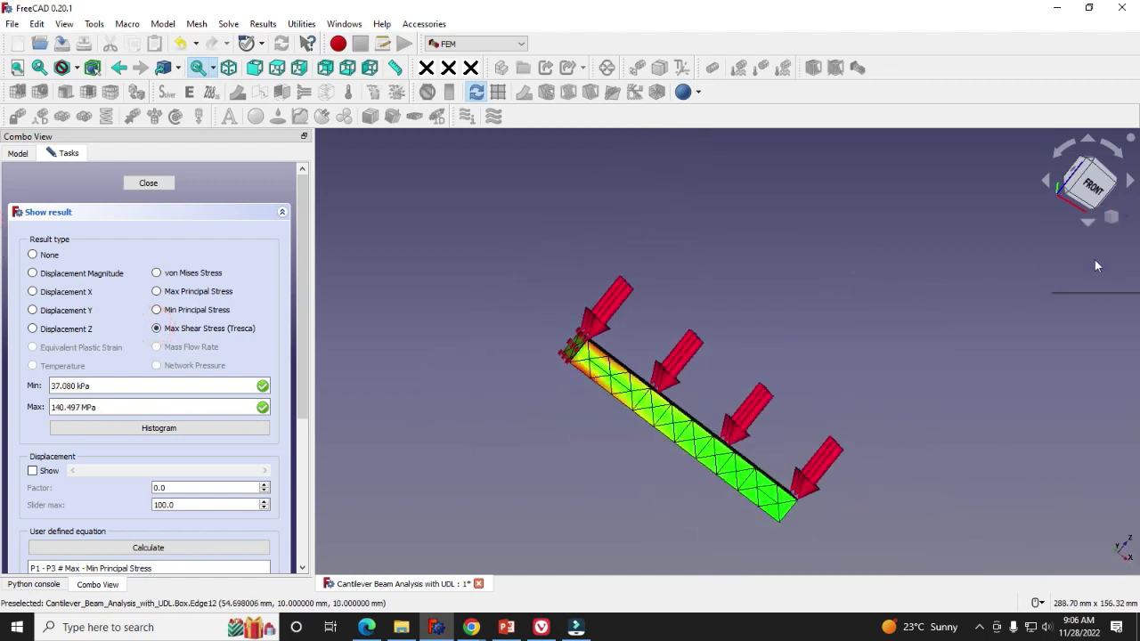
Display the displacement magnitude in front view and show the beam's deformed shape with a displacement factor of 1.0
{"action": "left_click", "coordinate": [33, 275]}
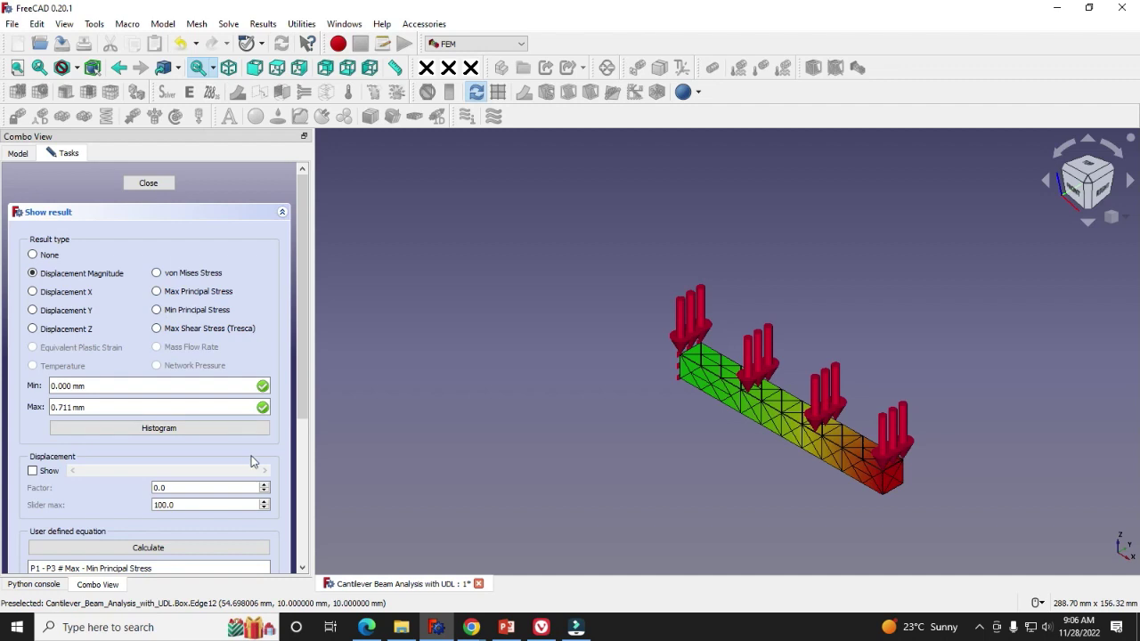
{"action": "scroll", "coordinate": [301, 347], "scroll_direction": "down", "scroll_amount": 3}
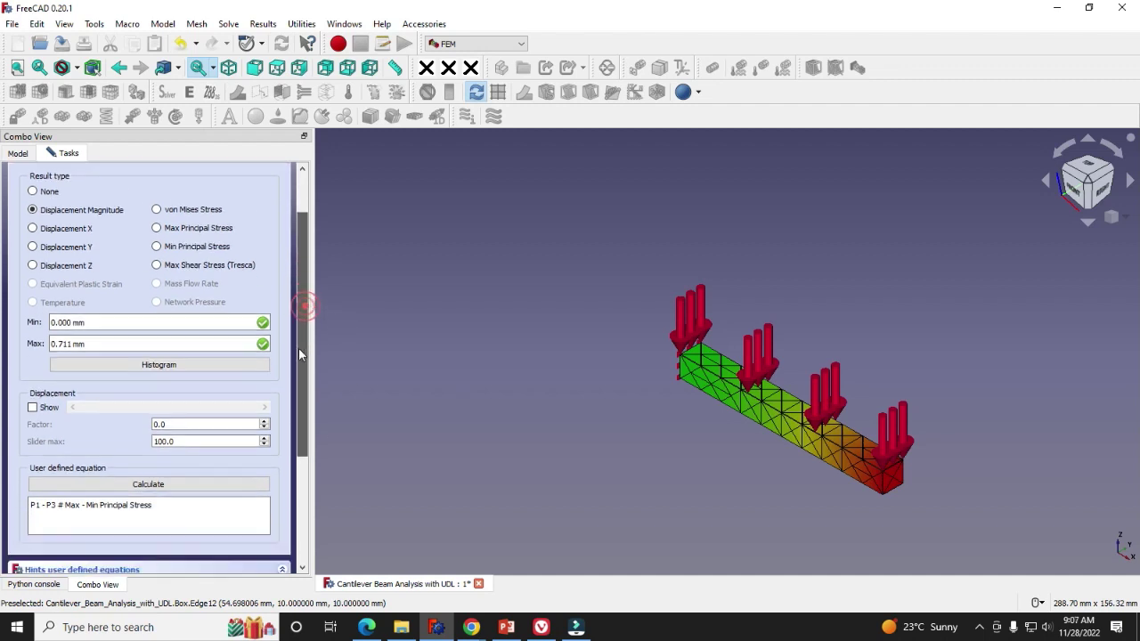
{"action": "left_click", "coordinate": [32, 396]}
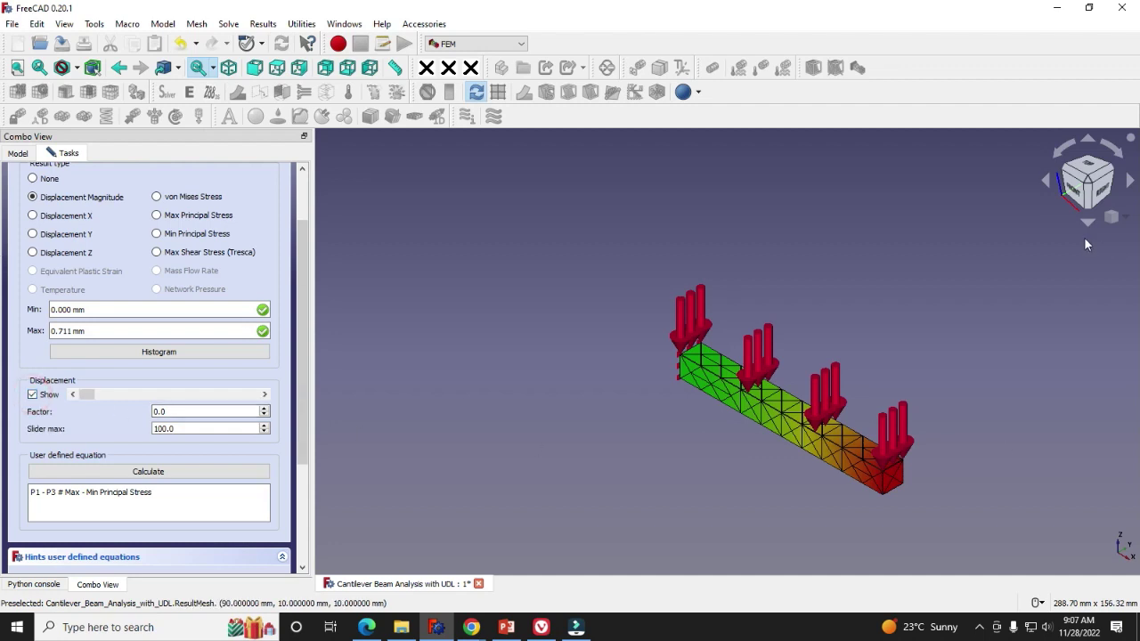
{"action": "left_click", "coordinate": [1074, 189]}
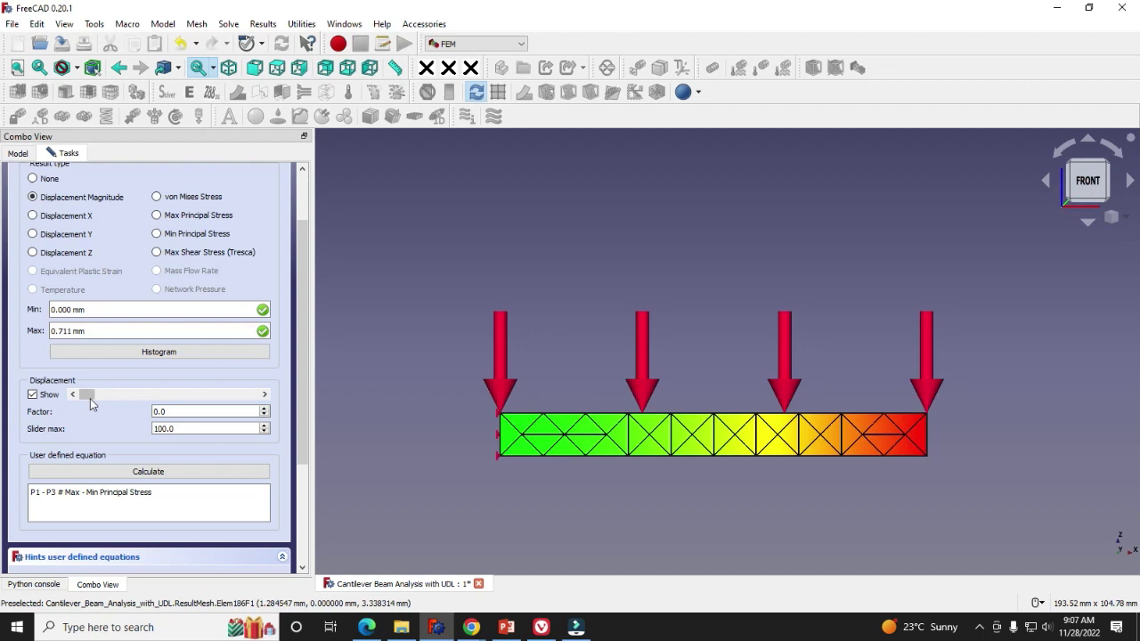
{"action": "mouse_move", "coordinate": [90, 398]}
{"action": "left_mouse_down"}
{"action": "mouse_move", "coordinate": [151, 405]}
{"action": "mouse_move", "coordinate": [87, 399]}
{"action": "left_mouse_up"}
{"action": "left_click", "coordinate": [155, 410]}
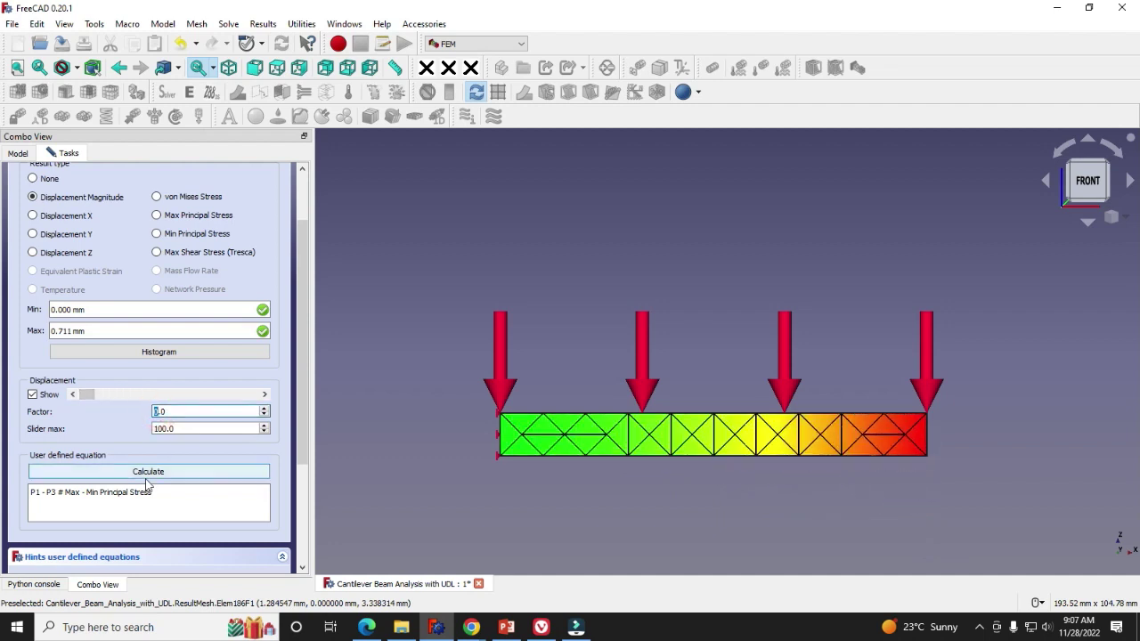
{"action": "type", "text": "1"}
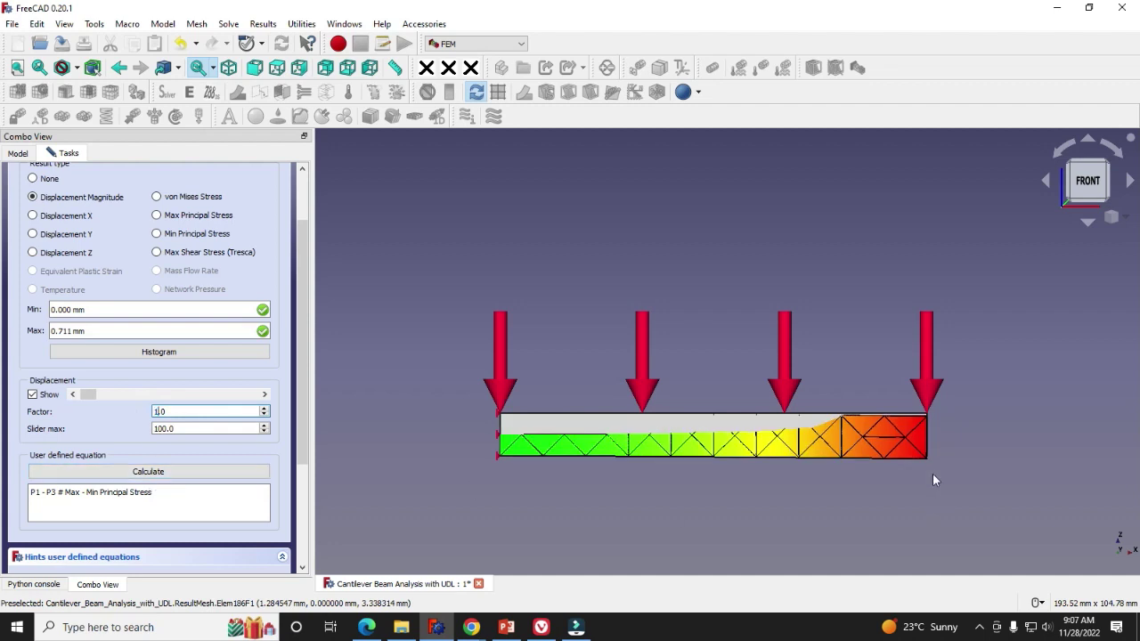
Examine the deflection at the beam's free end against its maximum displacement, and close the results display
{"action": "scroll", "coordinate": [918, 463], "scroll_direction": "up", "scroll_amount": 3}
{"action": "scroll", "coordinate": [885, 425], "scroll_direction": "down", "scroll_amount": 2}
{"action": "middle_click_drag", "start_coordinate": [954, 406], "coordinate": [861, 369]}
{"action": "left_click", "coordinate": [1078, 182]}
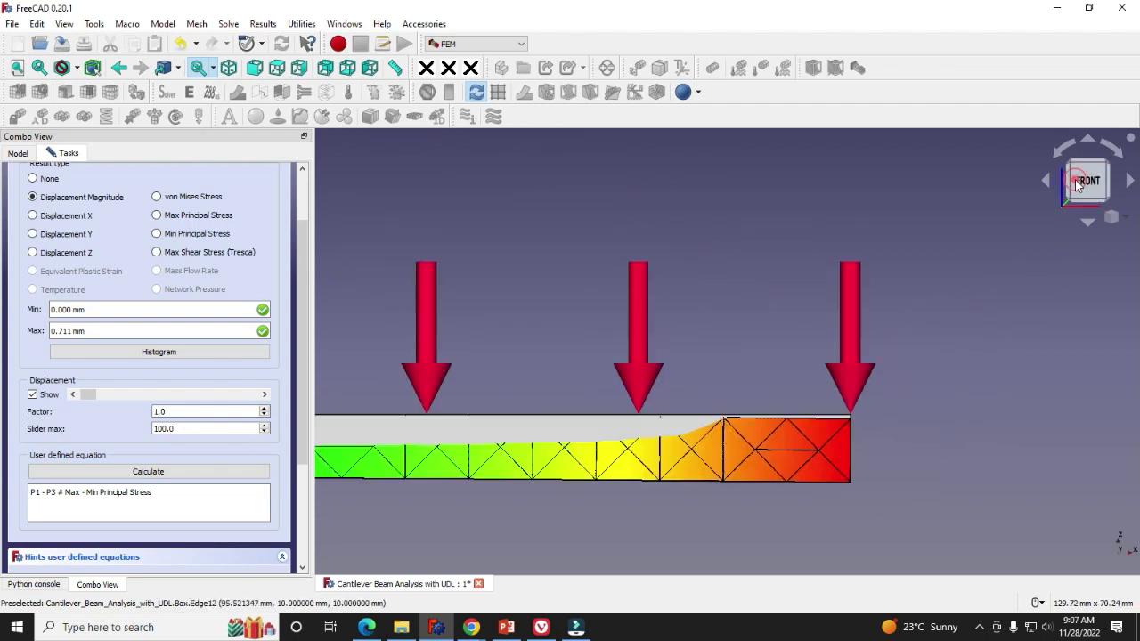
{"action": "left_click_drag", "start_coordinate": [307, 429], "coordinate": [303, 358]}
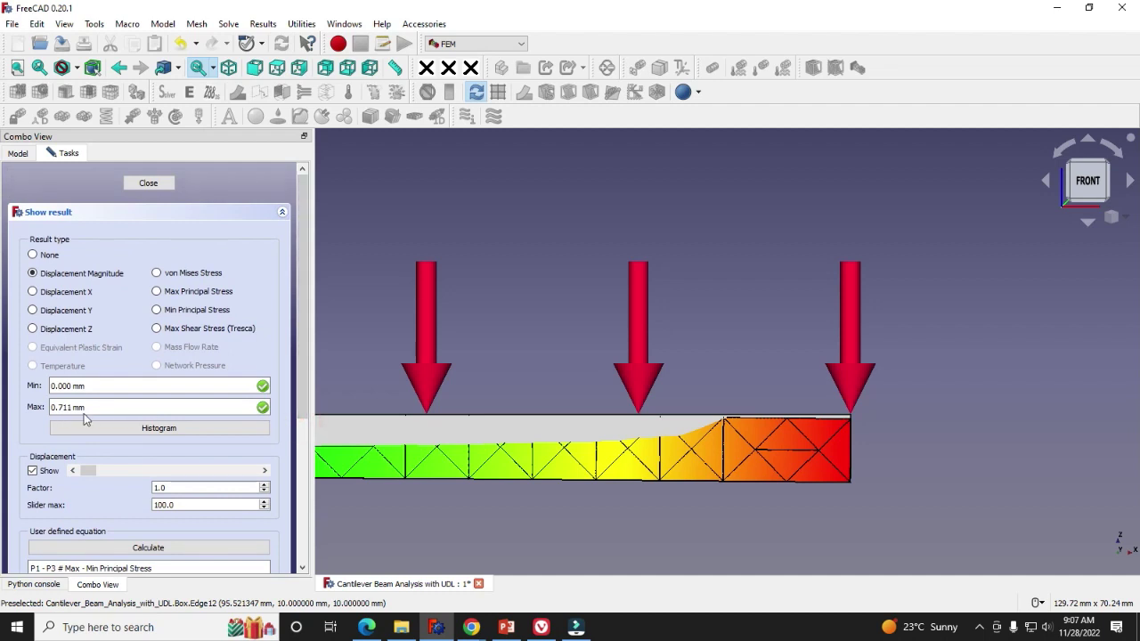
{"action": "scroll", "coordinate": [749, 348], "scroll_direction": "down", "scroll_amount": 2}
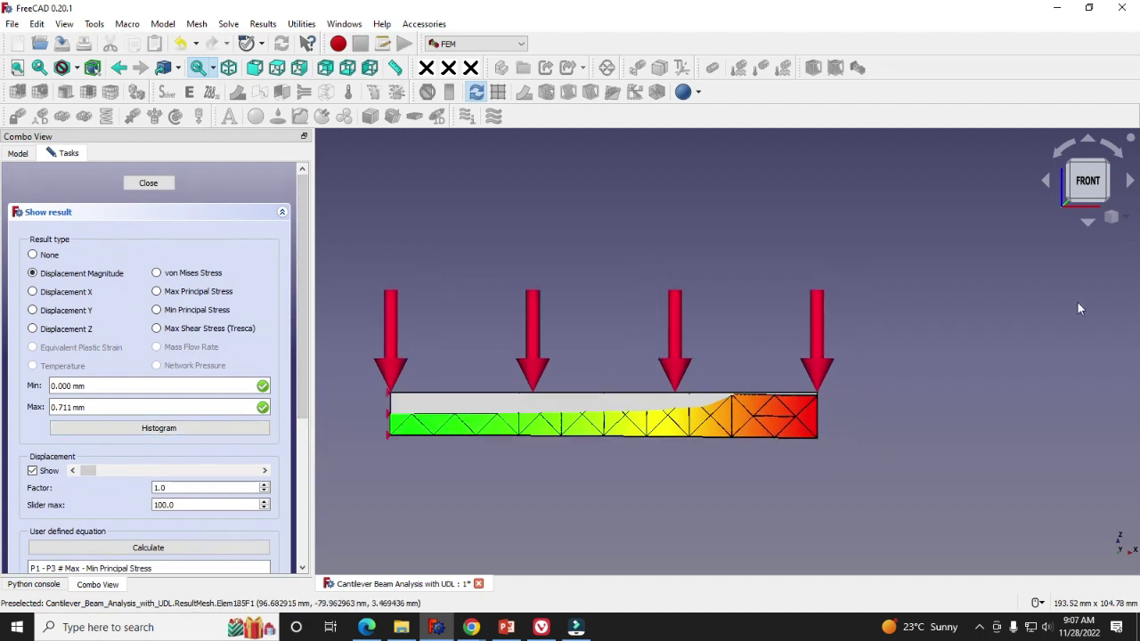
{"action": "left_click", "coordinate": [158, 183]}
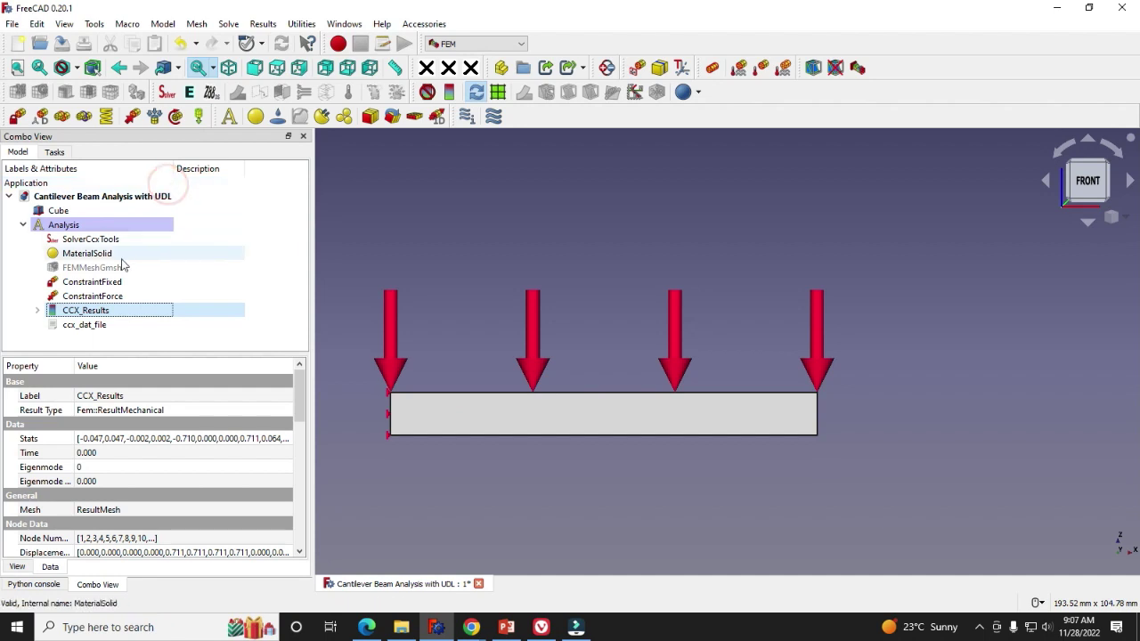
Create a post-processing pipeline from CCX_Results and move the navigation cube clear of the color legend
{"action": "left_click", "coordinate": [405, 272]}
{"action": "left_click", "coordinate": [93, 311]}
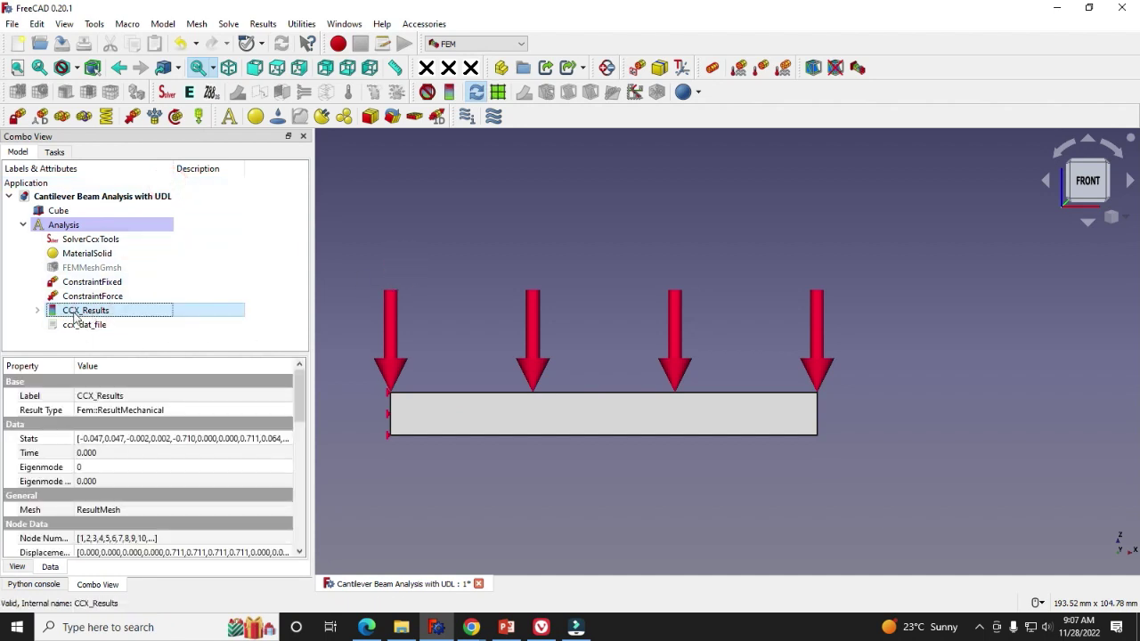
{"action": "left_click", "coordinate": [499, 94]}
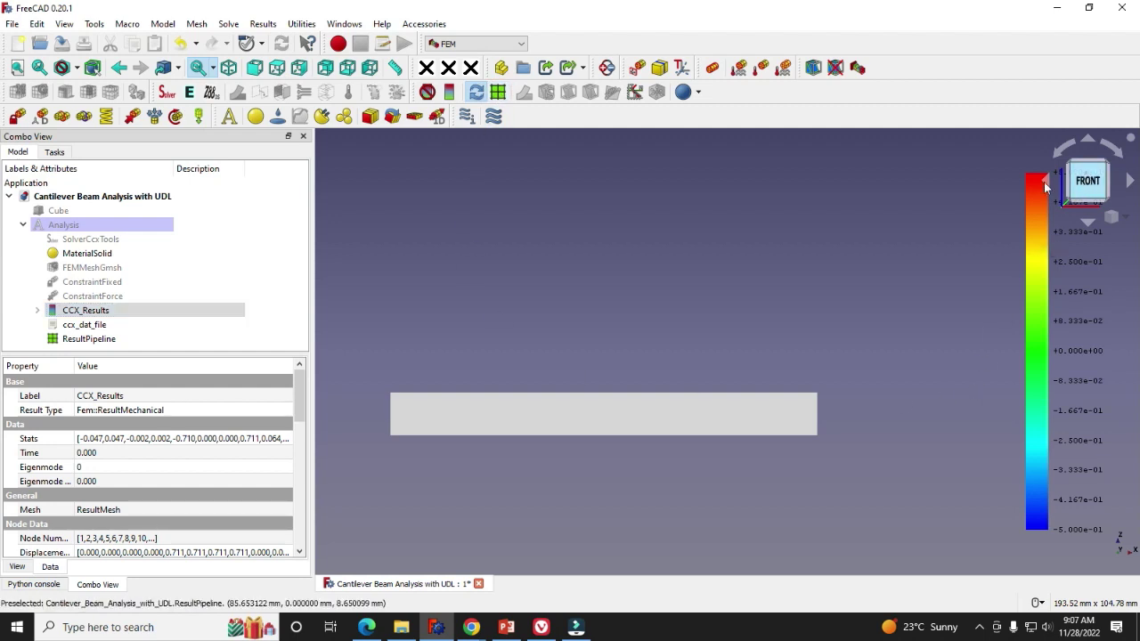
{"action": "left_click_drag", "start_coordinate": [1045, 185], "coordinate": [913, 181]}
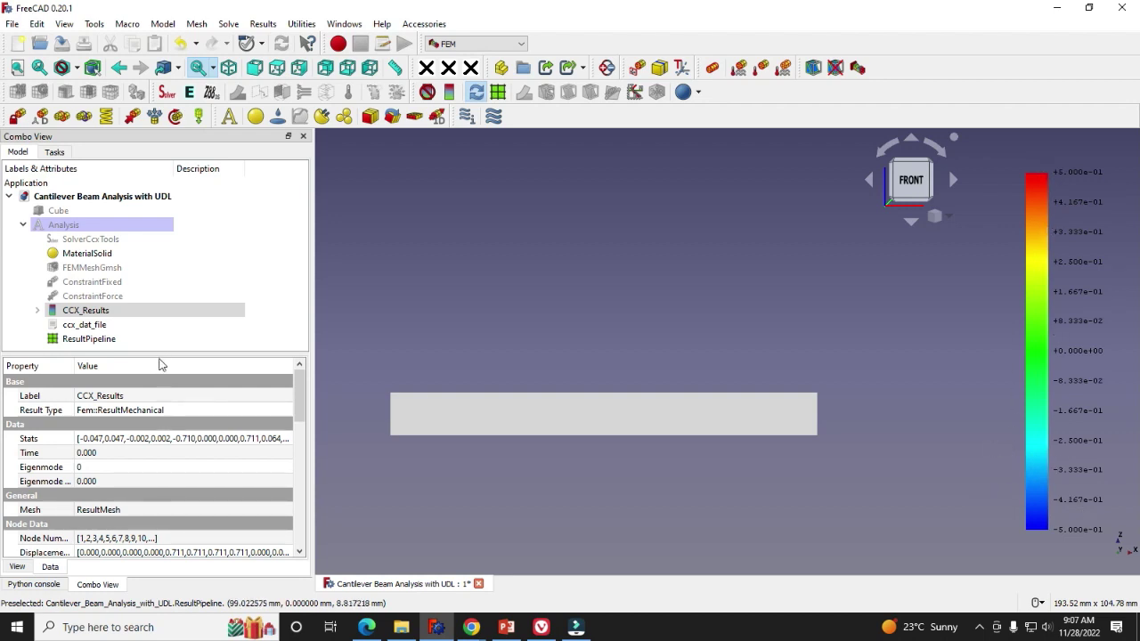
Start a warp filter on ResultPipeline with Displacement as the warp vector, enlarging the model tree for easier selection
{"action": "left_click_drag", "start_coordinate": [161, 354], "coordinate": [162, 434]}
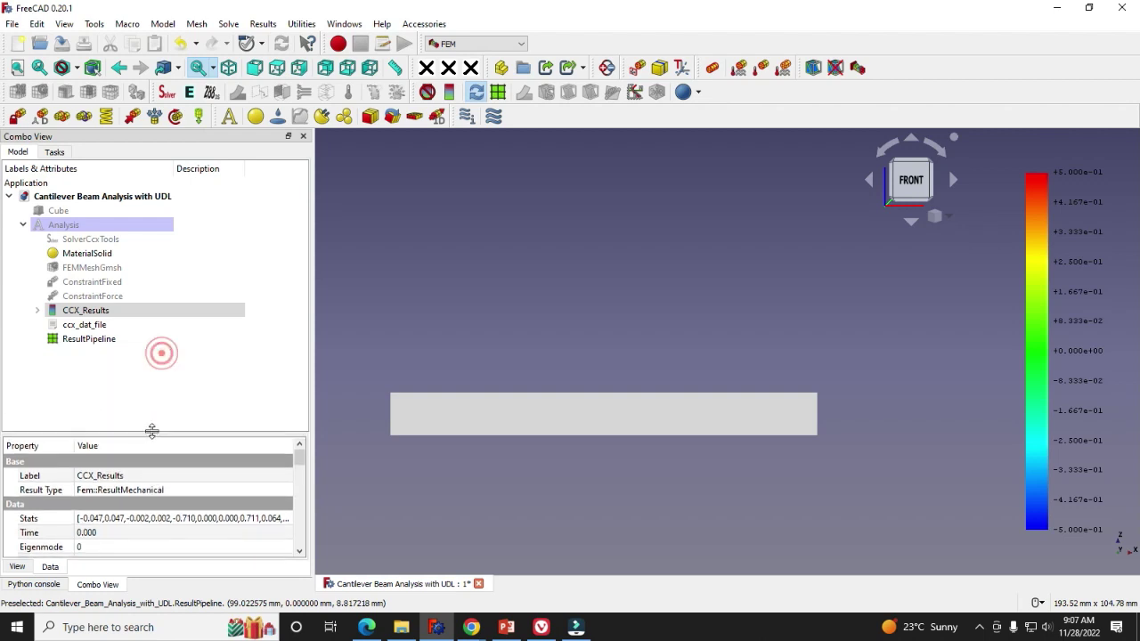
{"action": "left_click", "coordinate": [82, 339]}
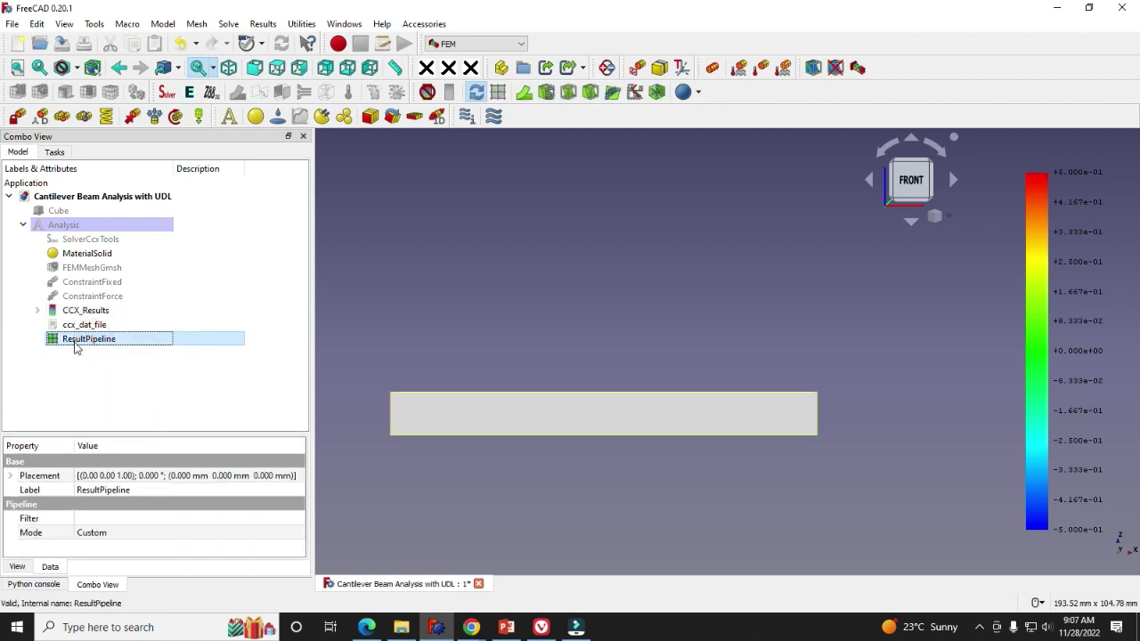
{"action": "left_click", "coordinate": [524, 94]}
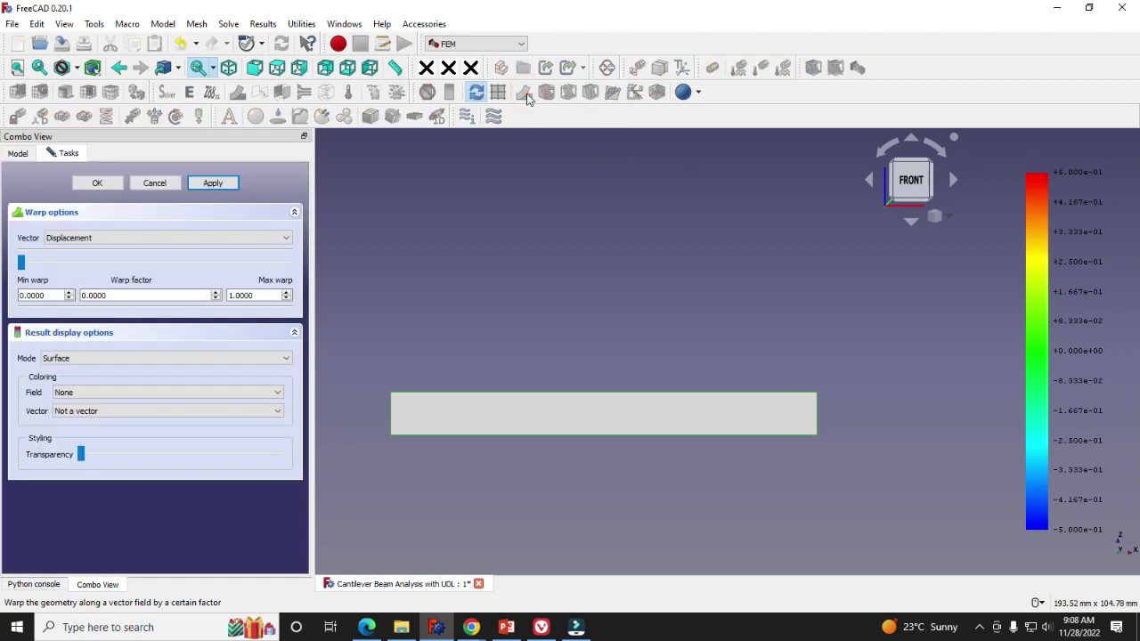
{"action": "left_click", "coordinate": [140, 237]}
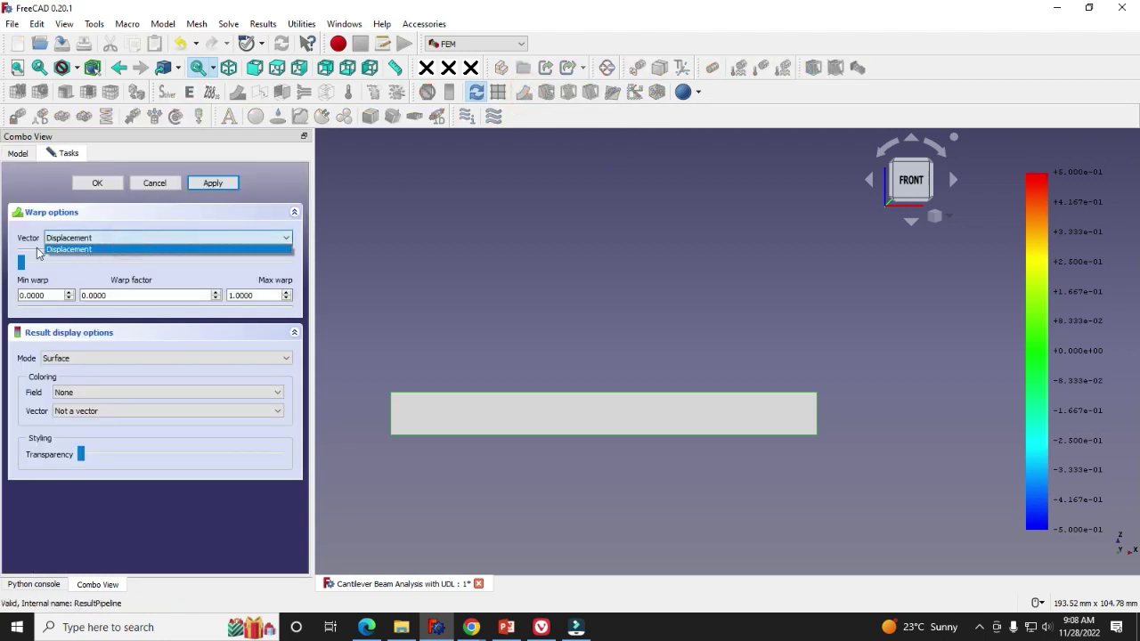
{"action": "left_click", "coordinate": [57, 252]}
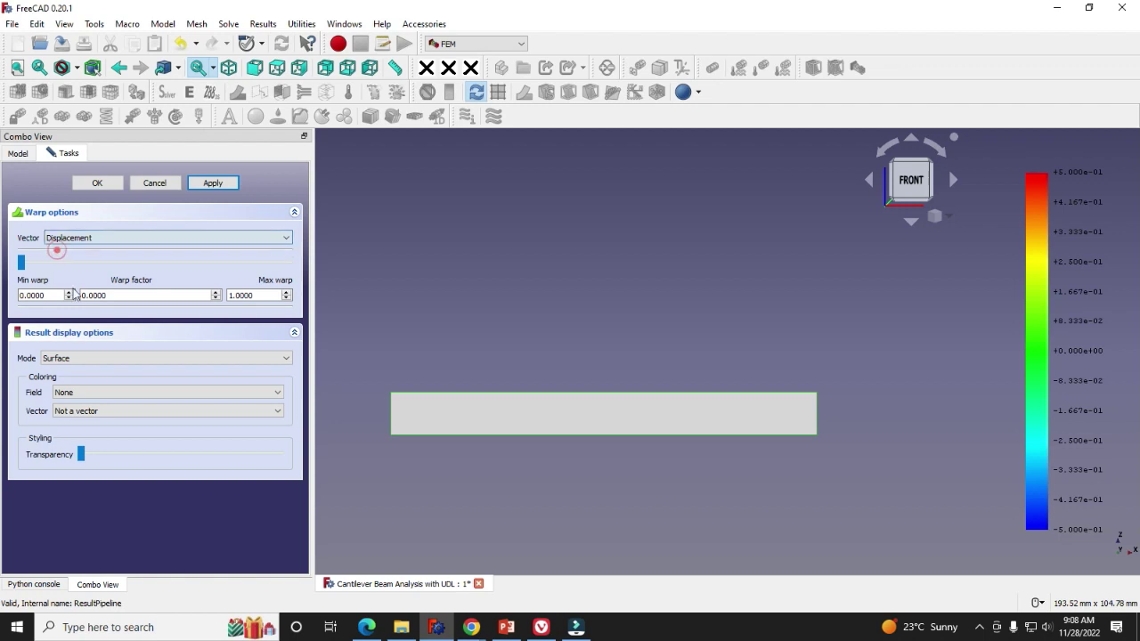
Color the warp result by the Displacement field's magnitude and apply the filter
{"action": "left_click", "coordinate": [76, 392]}
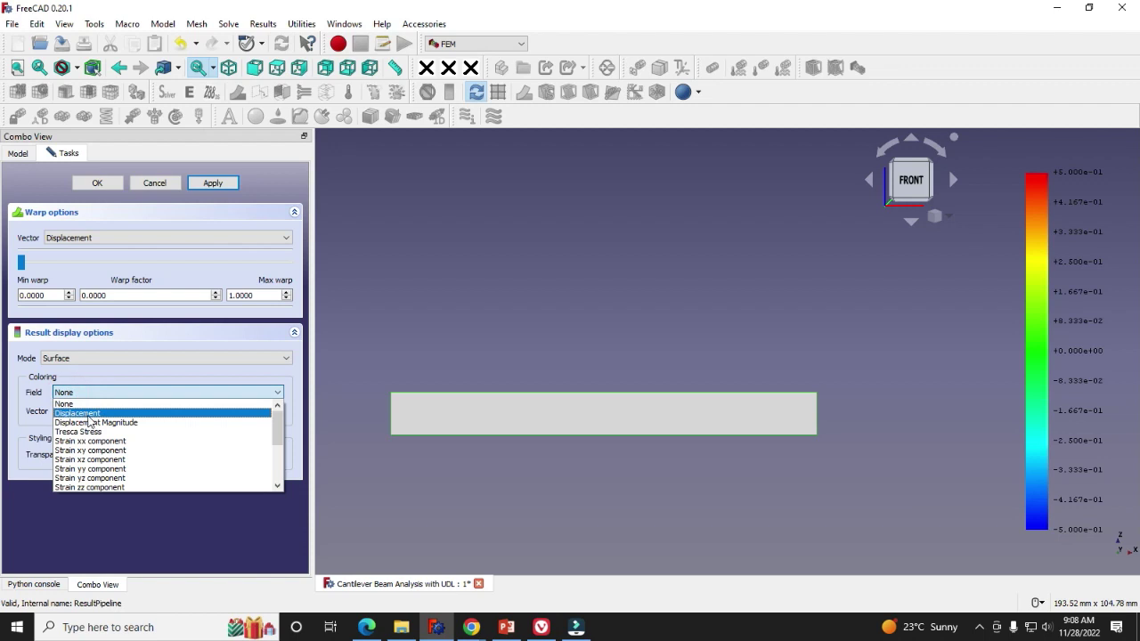
{"action": "left_click", "coordinate": [96, 414]}
{"action": "left_click", "coordinate": [98, 411]}
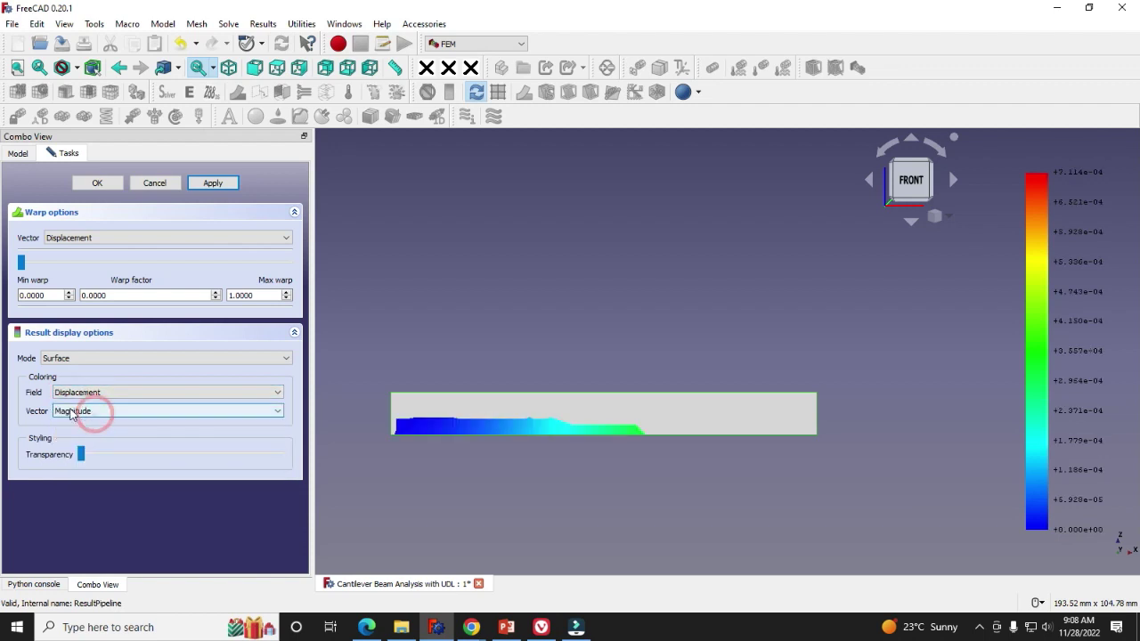
{"action": "left_click", "coordinate": [78, 416]}
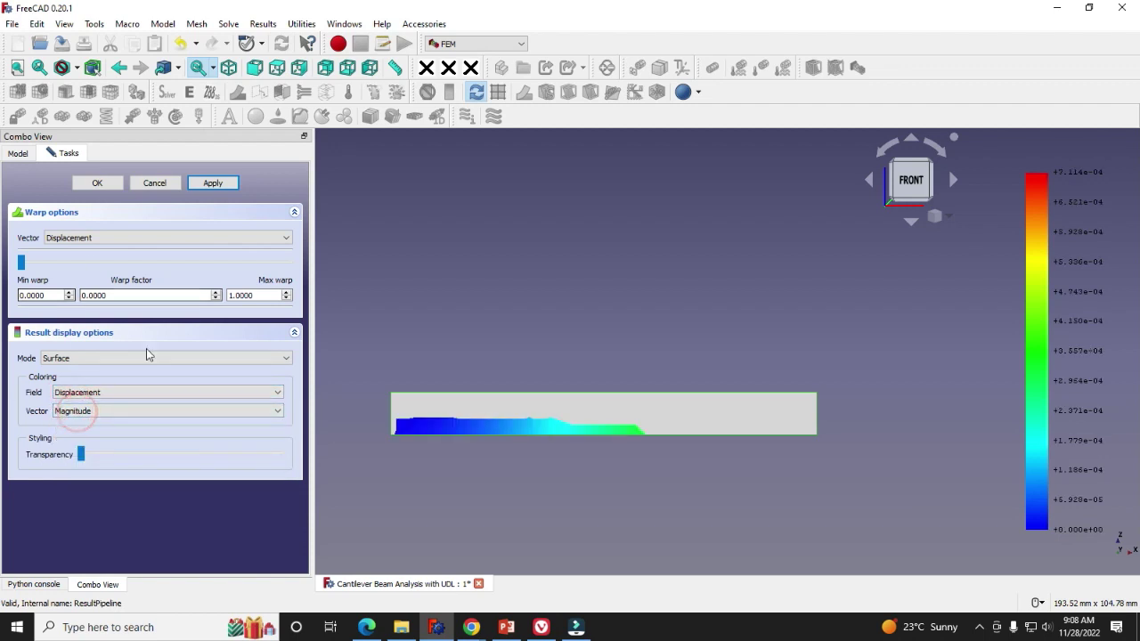
{"action": "left_click", "coordinate": [213, 184]}
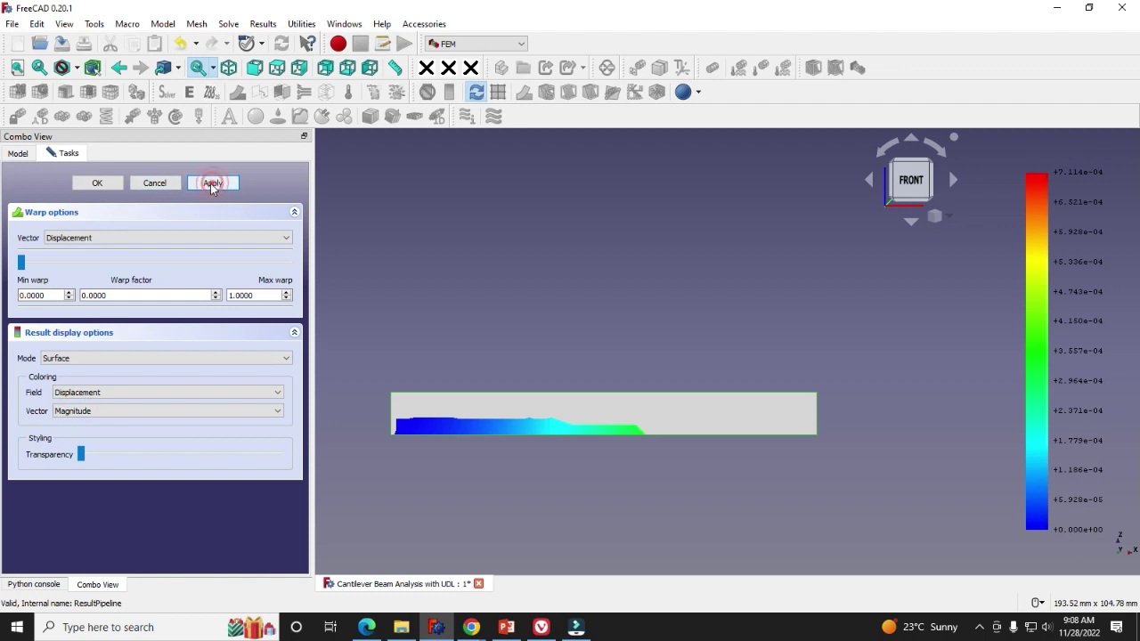
{"action": "left_click", "coordinate": [98, 183]}
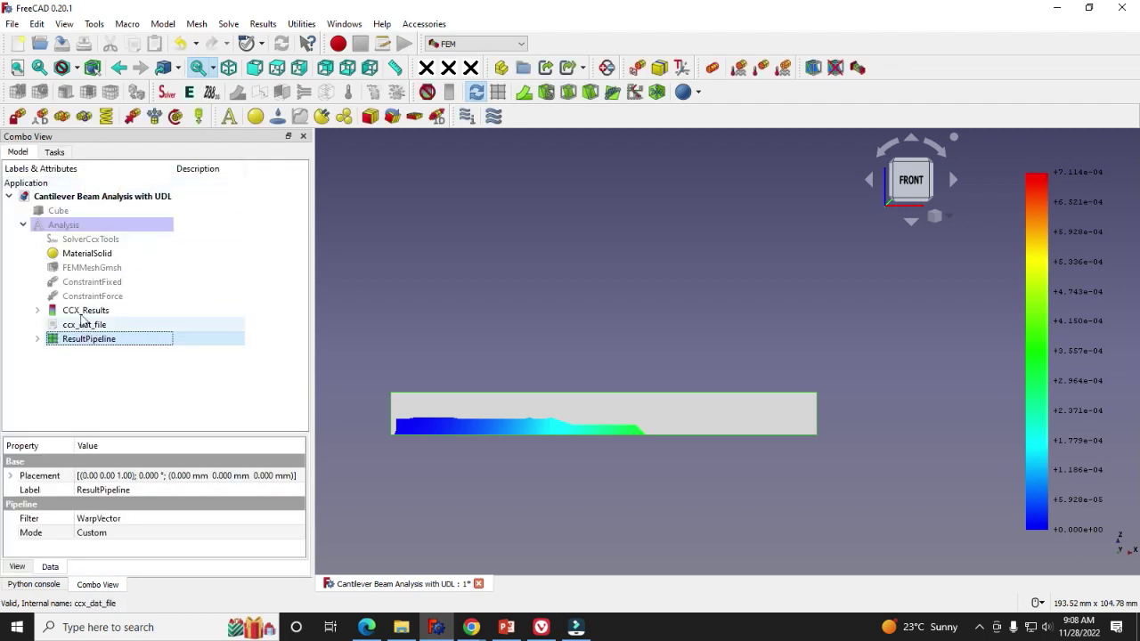
Hide ResultPipeline so only WarpVector is shown, and inspect the displacement colors along the beam in 3D and front views
{"action": "left_click", "coordinate": [38, 338]}
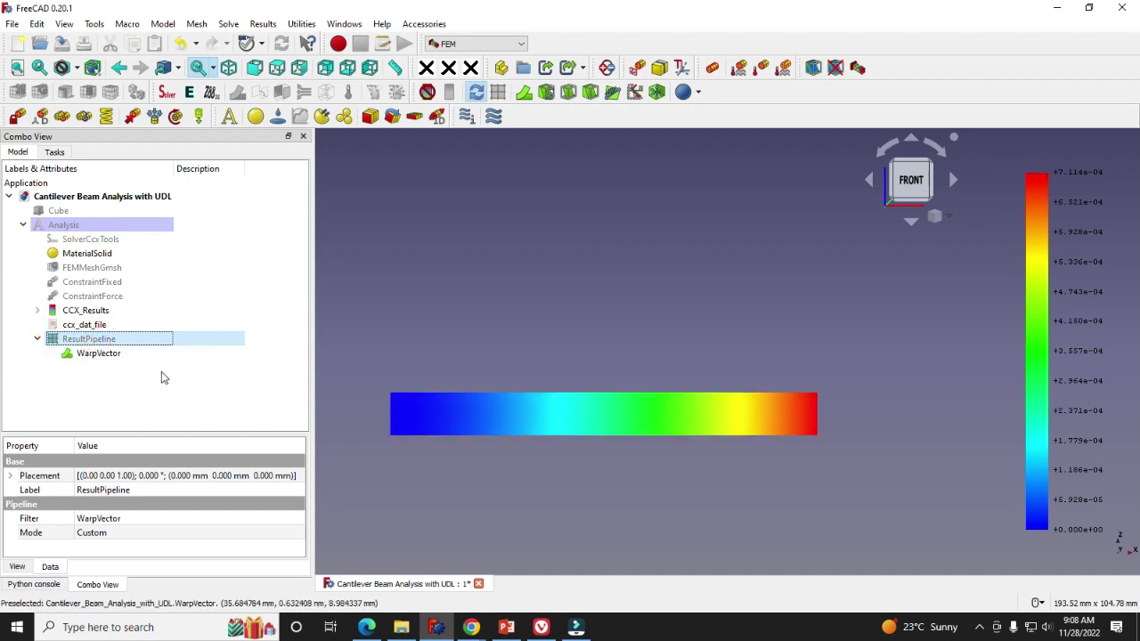
{"action": "left_click", "coordinate": [665, 363]}
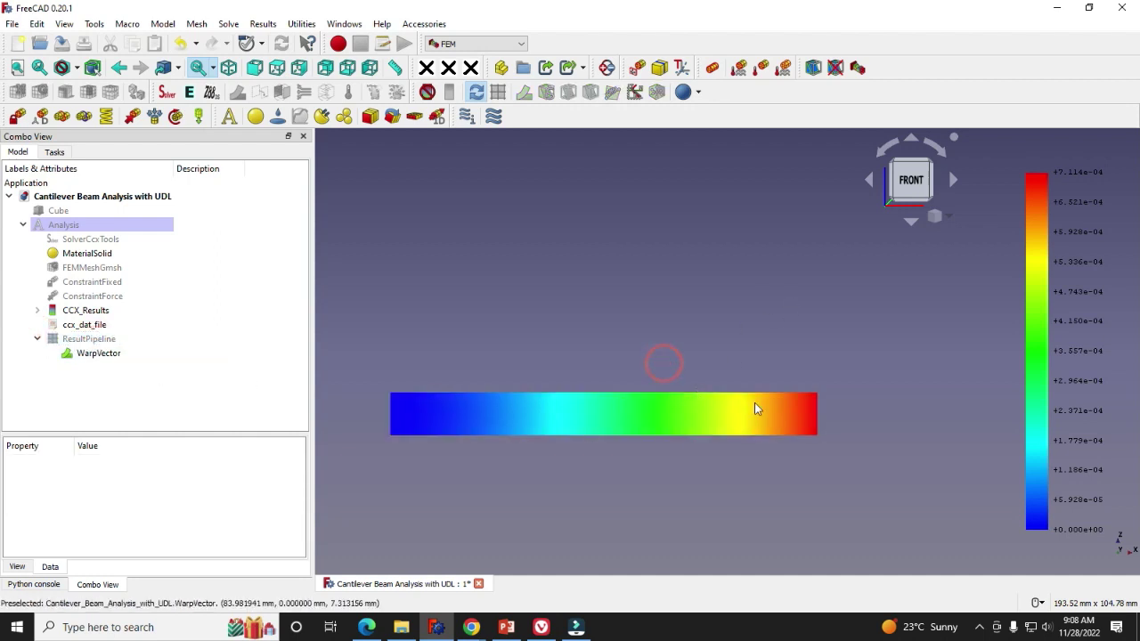
{"action": "middle_click_drag", "start_coordinate": [873, 323], "coordinate": [784, 370]}
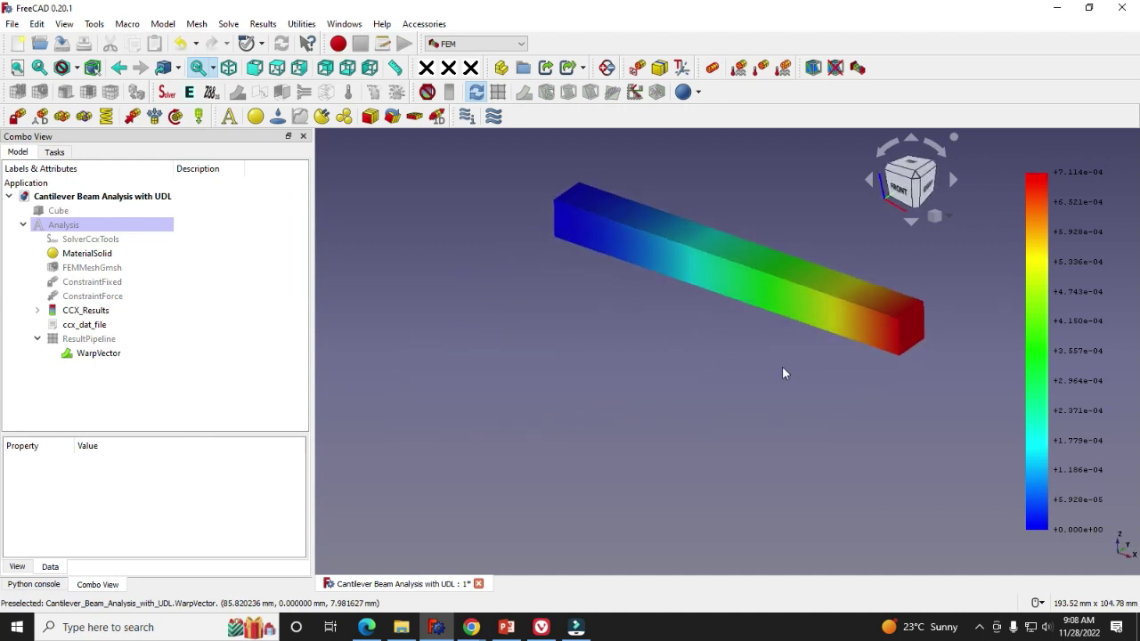
{"action": "scroll", "coordinate": [933, 273], "scroll_direction": "up", "scroll_amount": 3}
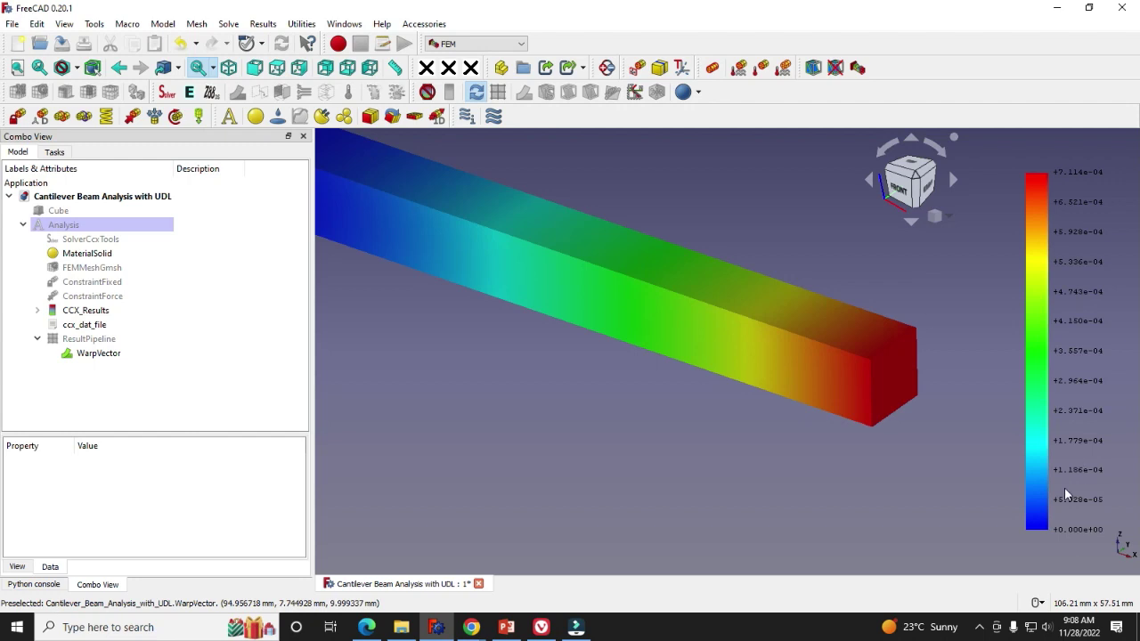
{"action": "scroll", "coordinate": [784, 412], "scroll_direction": "down", "scroll_amount": 3}
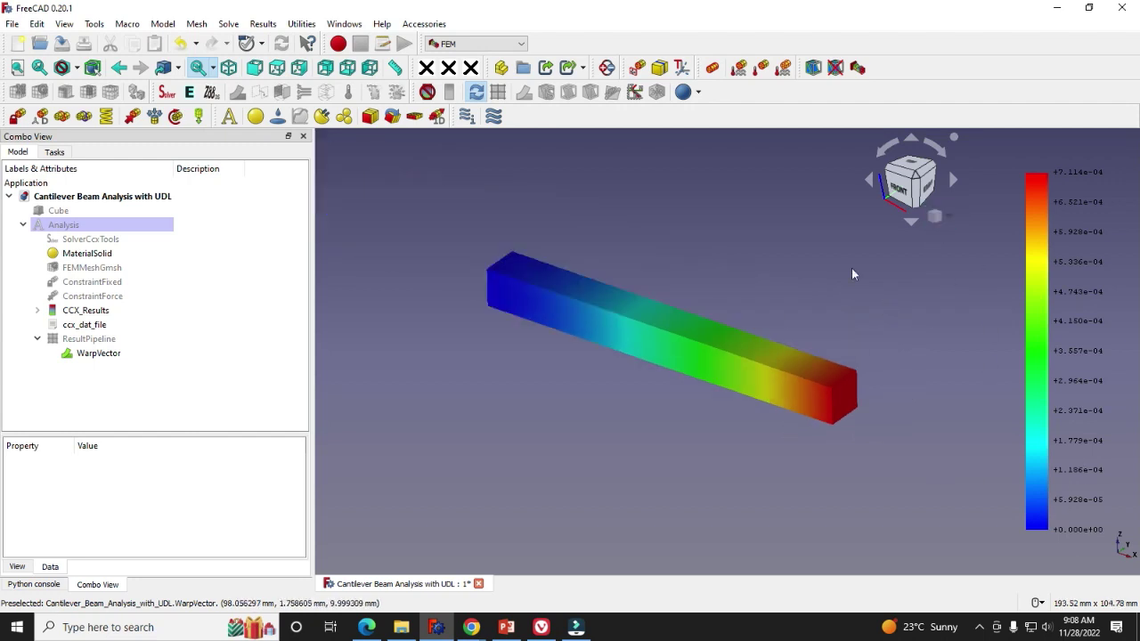
{"action": "left_click", "coordinate": [901, 209]}
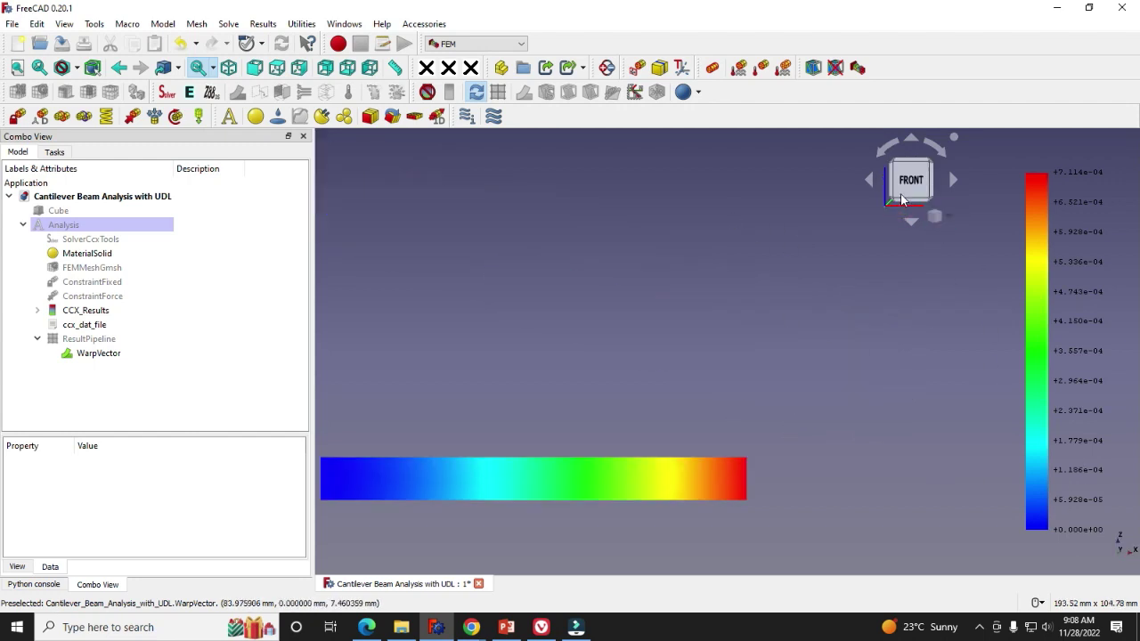
Stand the beam upright beside the color legend and compare its displacement colors with the scale
{"action": "left_click", "coordinate": [885, 151]}
{"action": "left_click", "coordinate": [885, 151]}
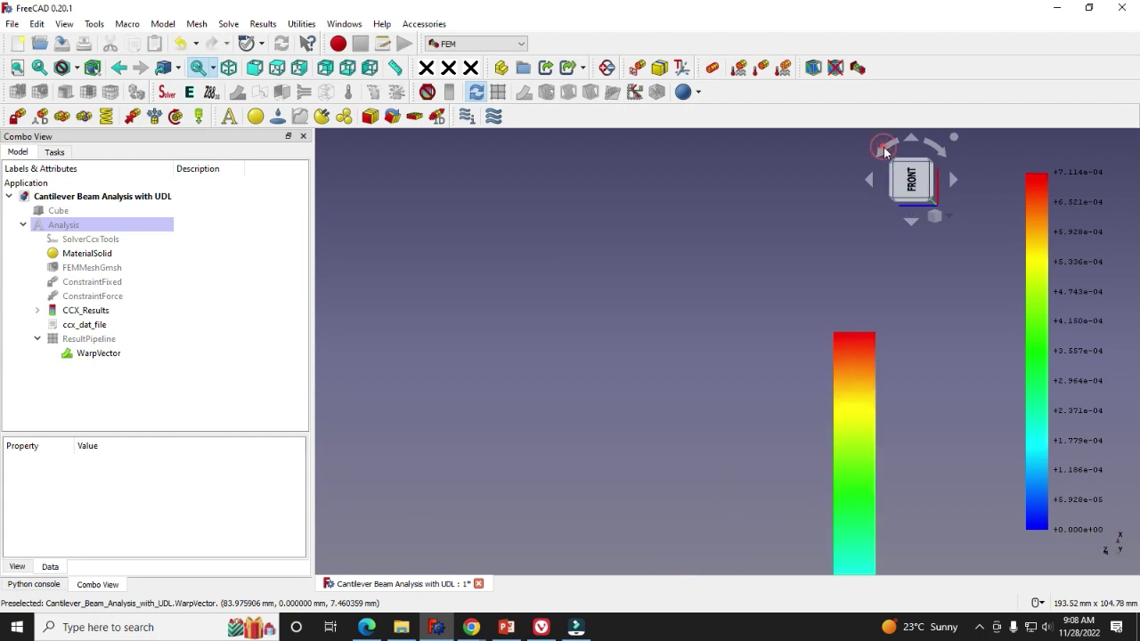
{"action": "scroll", "coordinate": [779, 207], "scroll_direction": "down", "scroll_amount": 4}
{"action": "scroll", "coordinate": [796, 322], "scroll_direction": "up", "scroll_amount": 3}
{"action": "middle_click_drag", "start_coordinate": [825, 372], "coordinate": [983, 304]}
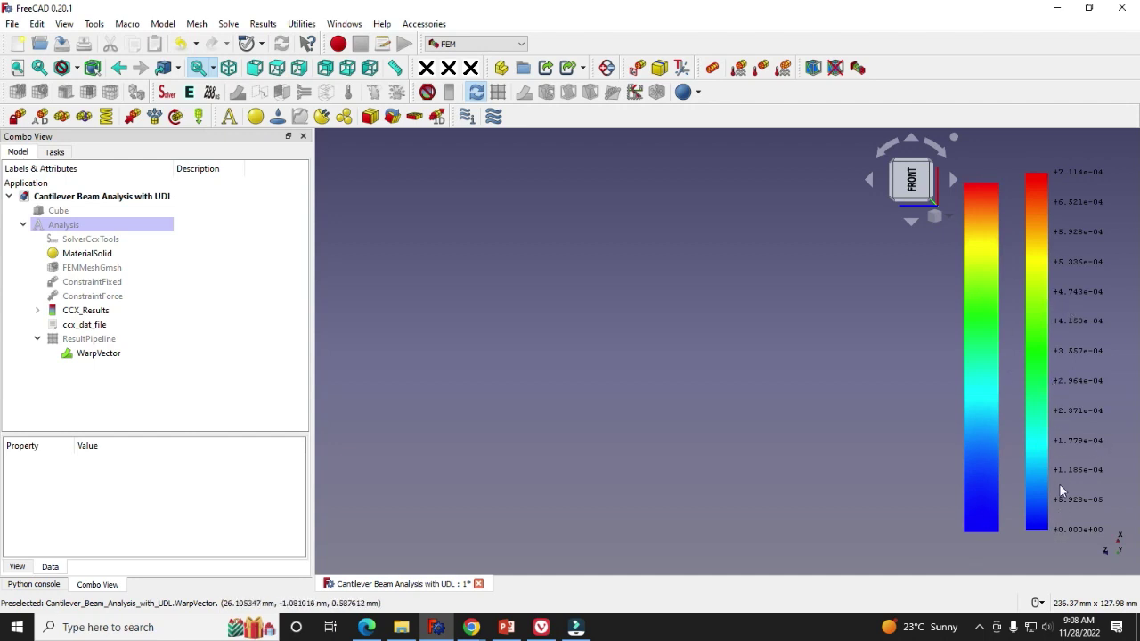
{"action": "left_click", "coordinate": [985, 466]}
{"action": "middle_click_drag", "start_coordinate": [984, 446], "coordinate": [763, 479]}
Return to the isometric view and examine the displacement contour over the whole beam up close
{"action": "left_click", "coordinate": [946, 214]}
{"action": "left_click", "coordinate": [977, 257]}
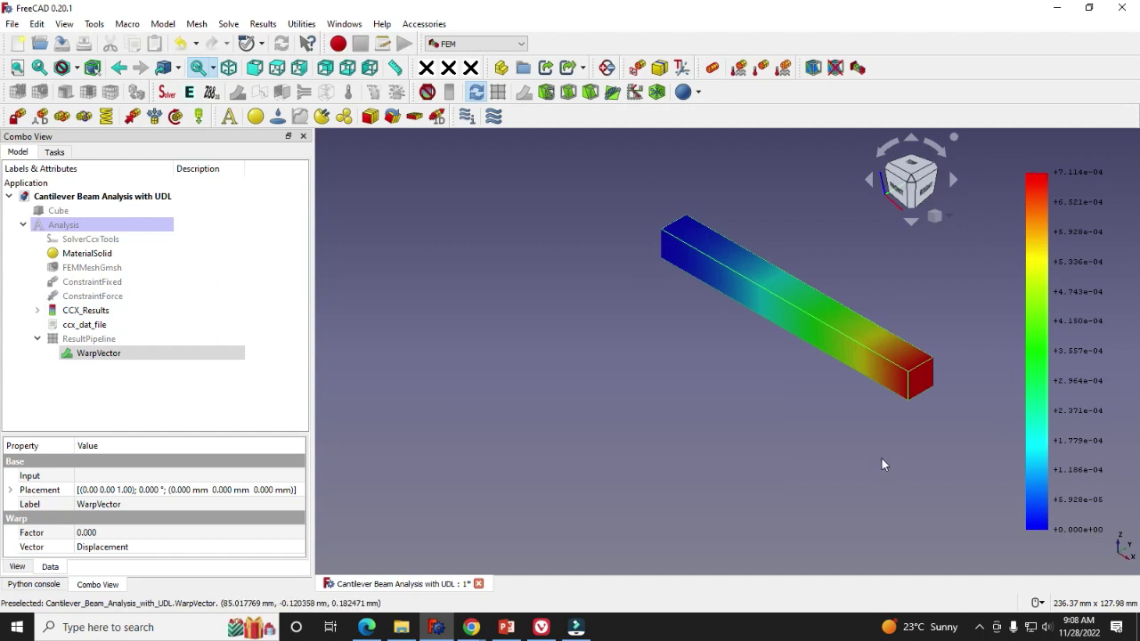
{"action": "left_click", "coordinate": [575, 392]}
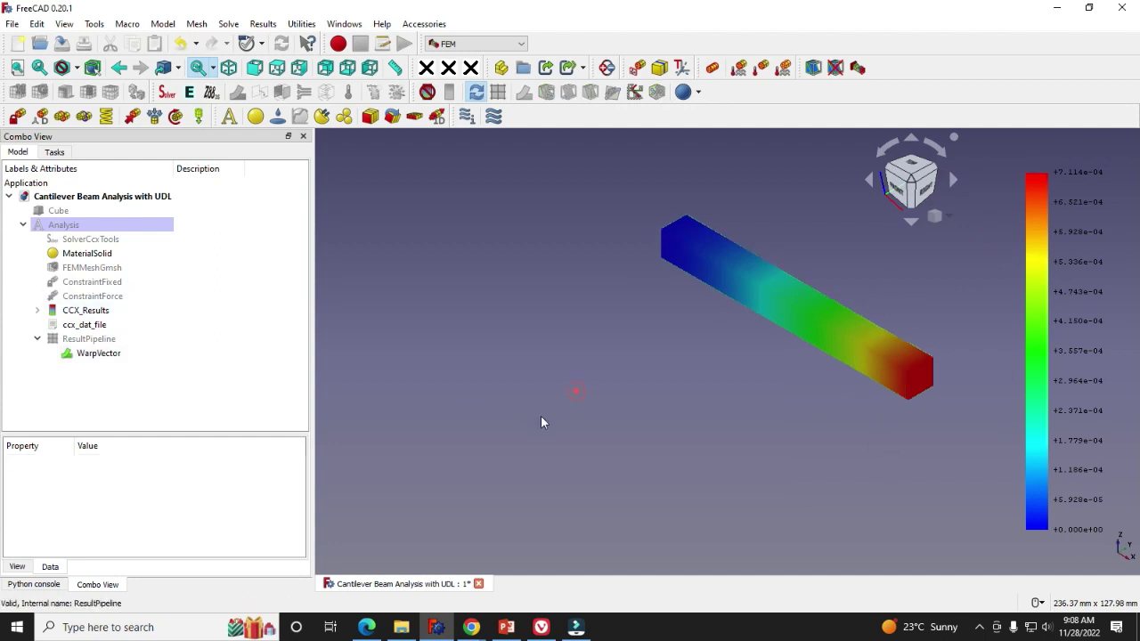
{"action": "scroll", "coordinate": [842, 263], "scroll_direction": "up", "scroll_amount": 3}
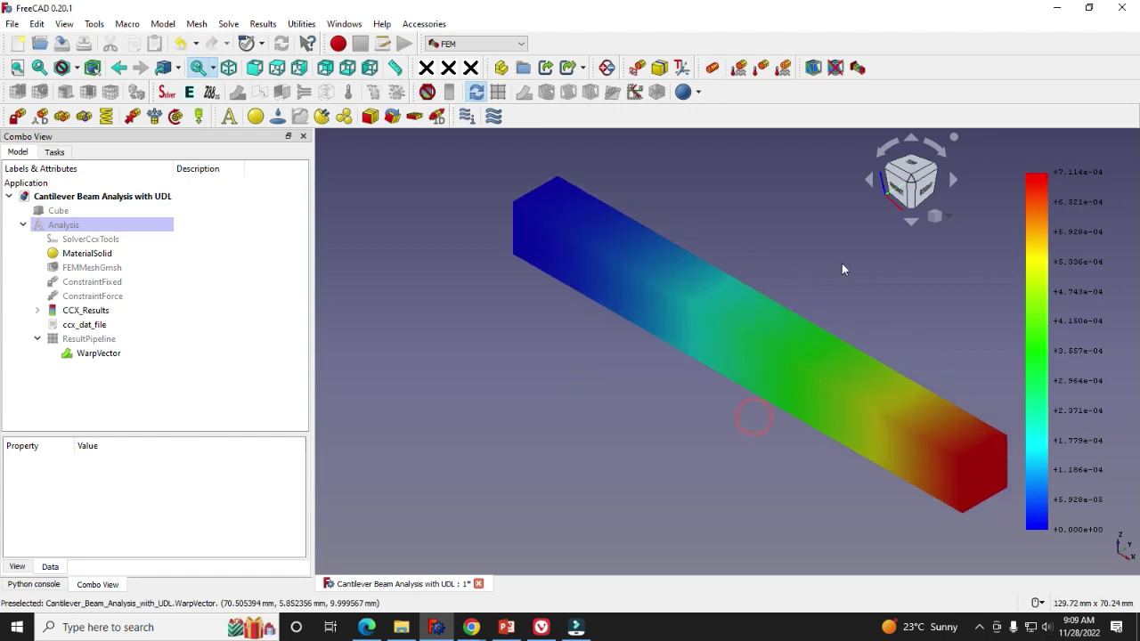
Hide WarpVector and show the FEM mesh with the fixed and force constraints in isometric view
{"action": "scroll", "coordinate": [454, 345], "scroll_direction": "down", "scroll_amount": 2}
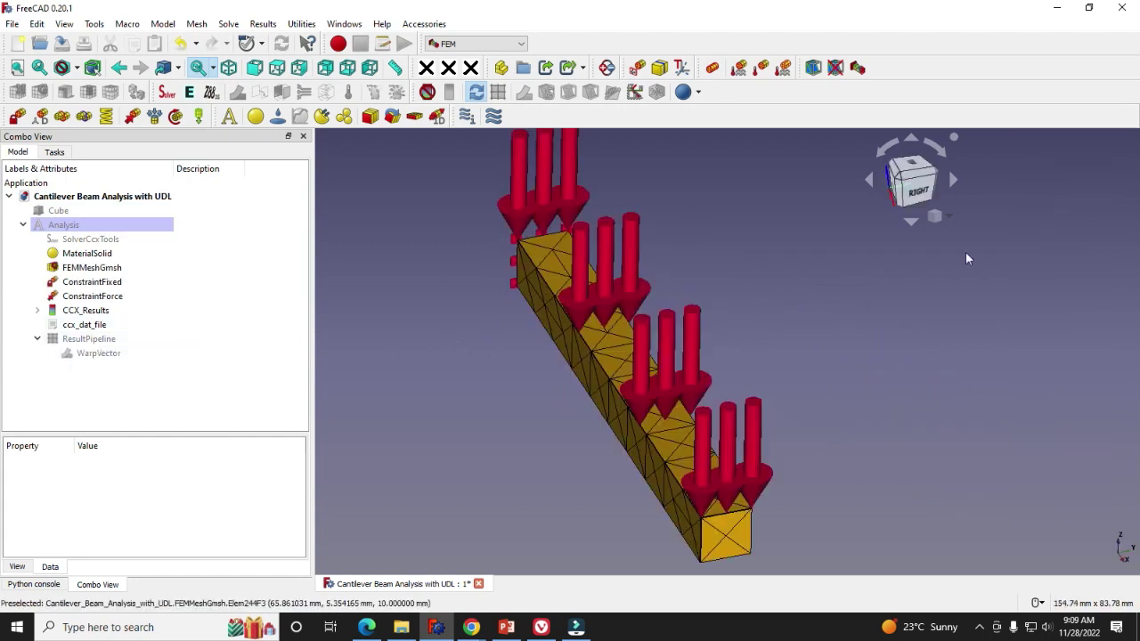
{"action": "left_click", "coordinate": [966, 252]}
{"action": "key", "text": "0"}
{"action": "scroll", "coordinate": [688, 240], "scroll_direction": "down", "scroll_amount": 3}
{"action": "scroll", "coordinate": [545, 258], "scroll_direction": "up", "scroll_amount": 2}
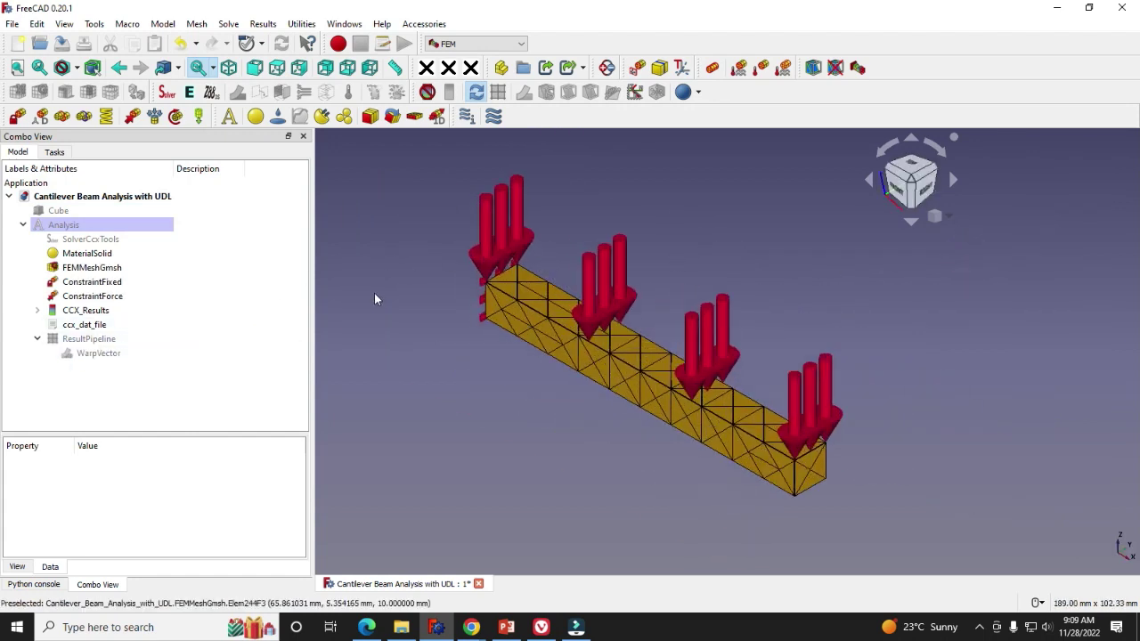